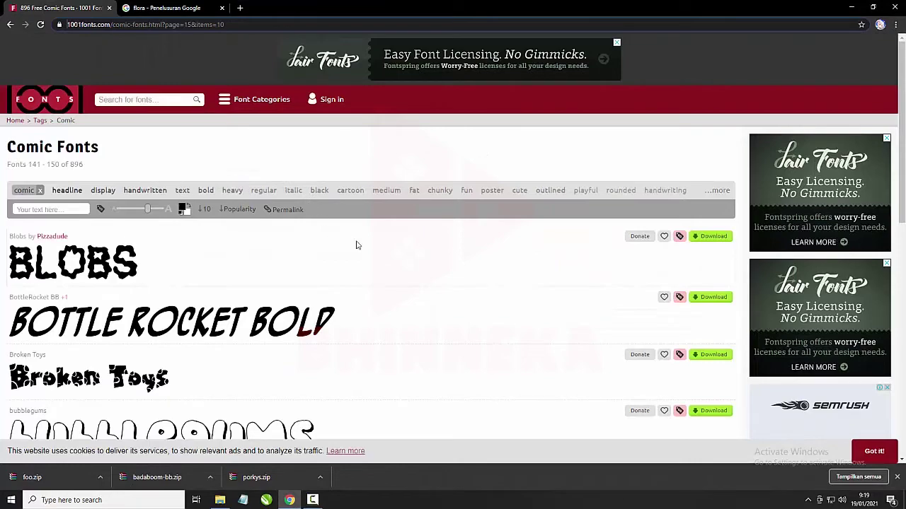
# - Go to page 1 of the comic fonts list and download the Porky's font
pyautogui.scroll(-3, 362, 277)
pyautogui.scroll(3, 365, 277)
pyautogui.scroll(-8, 579, 290)
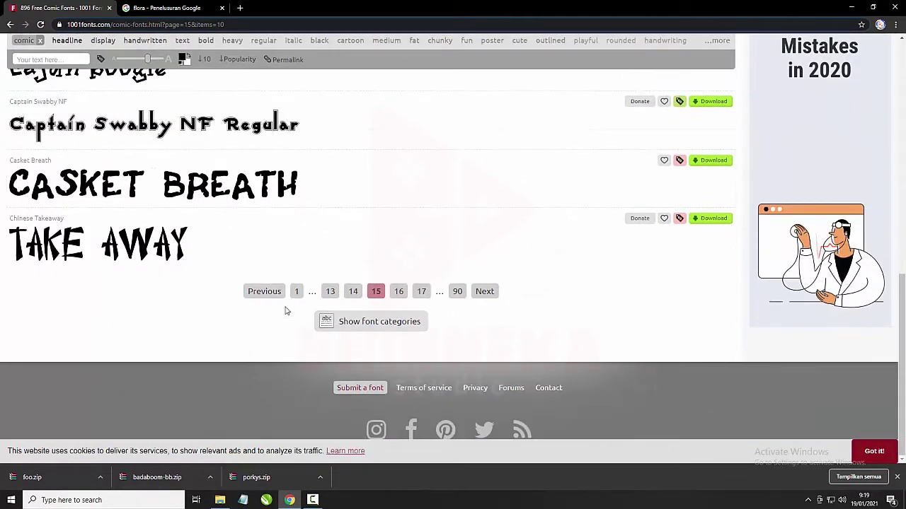
pyautogui.click(296, 291)
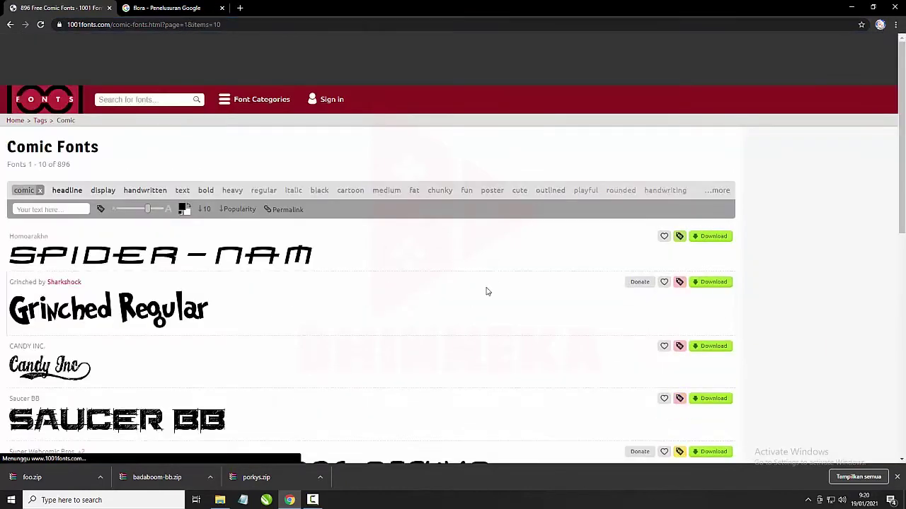
pyautogui.scroll(-3, 156, 283)
pyautogui.scroll(-1, 196, 332)
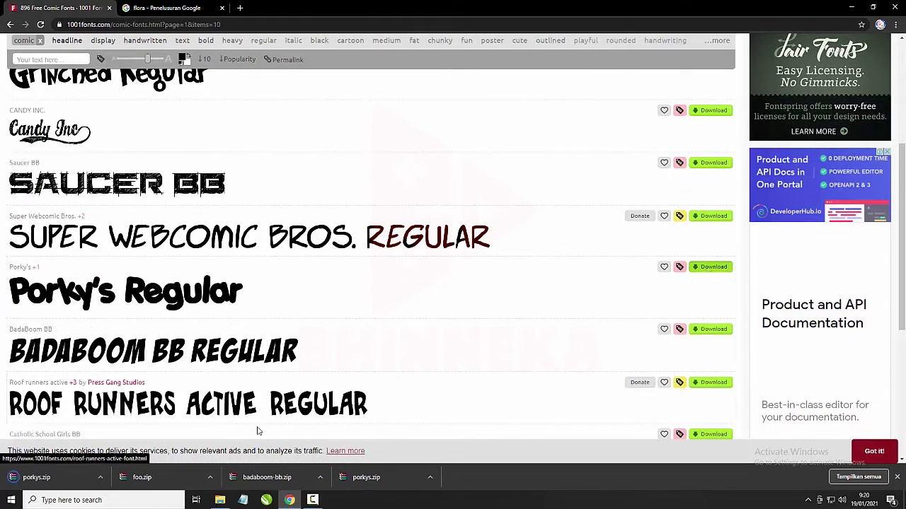
# - Show the downloaded porkys.zip in its folder and open the archive
pyautogui.click(100, 477)
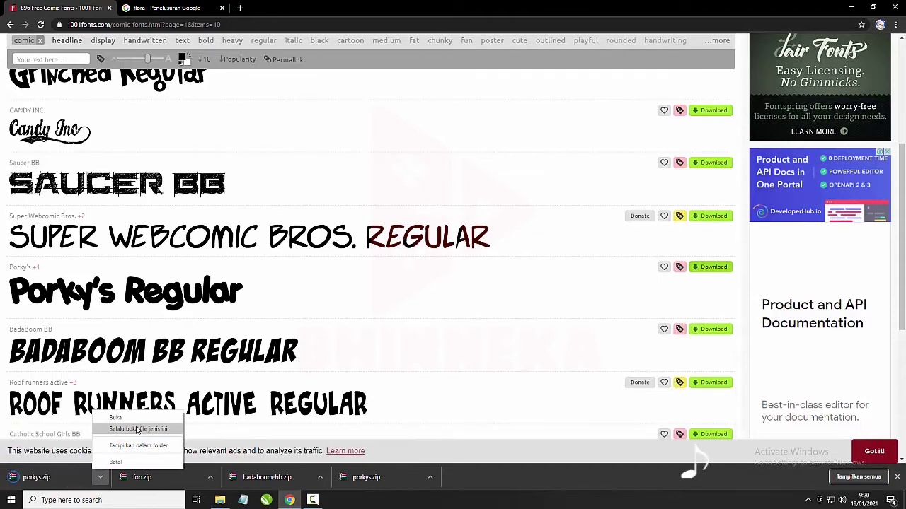
pyautogui.click(138, 445)
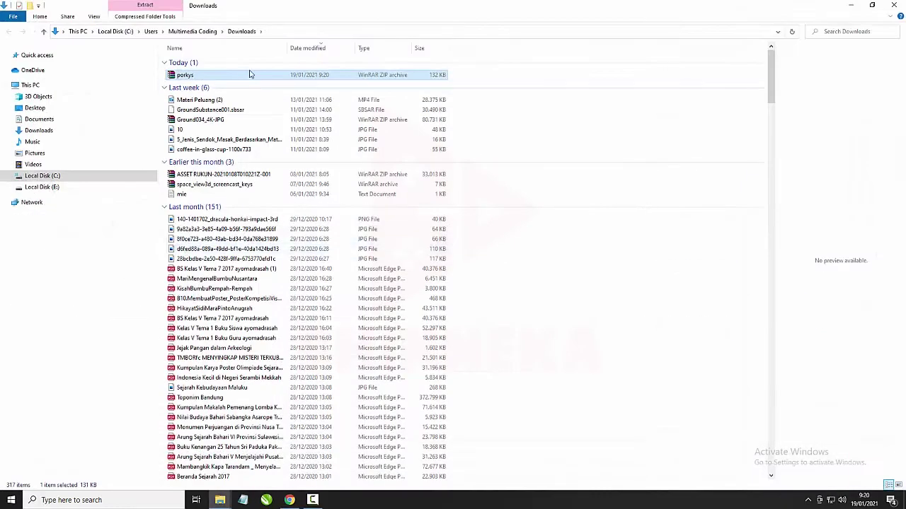
pyautogui.doubleClick(256, 75)
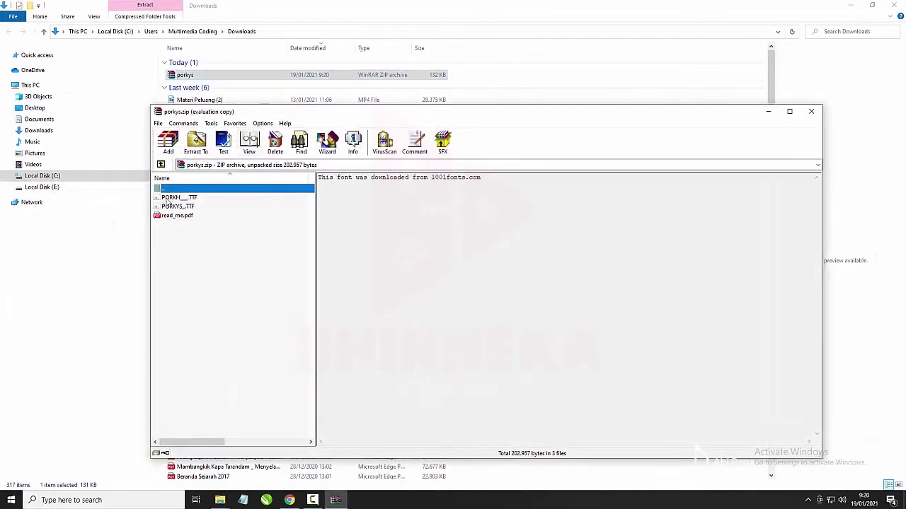
# - Open PORKYS_.TTF from the archive, install the font over the existing copy, and close its preview
pyautogui.click(178, 199)
pyautogui.doubleClick(179, 205)
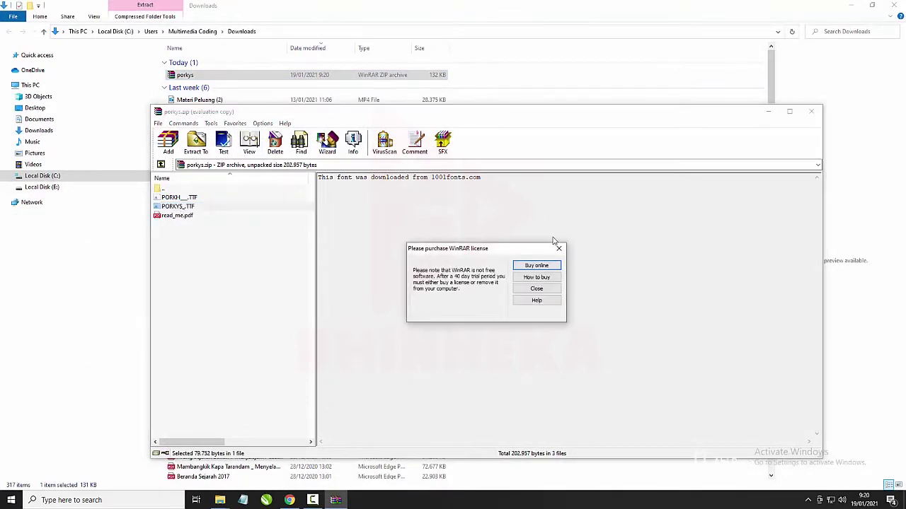
pyautogui.click(558, 248)
pyautogui.doubleClick(197, 207)
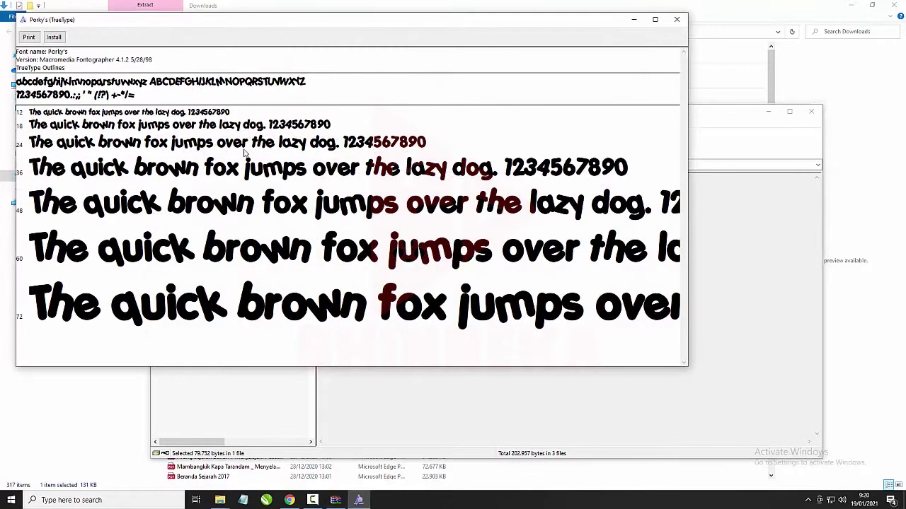
pyautogui.click(54, 37)
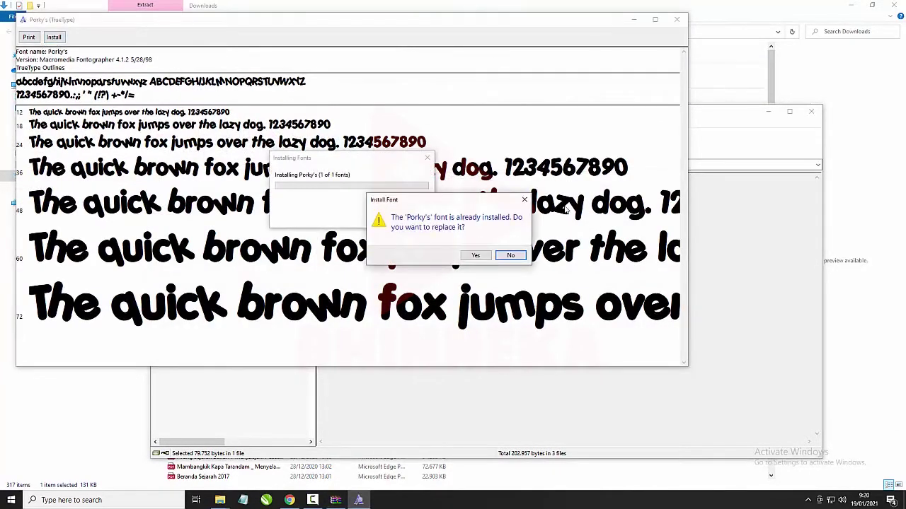
pyautogui.click(476, 256)
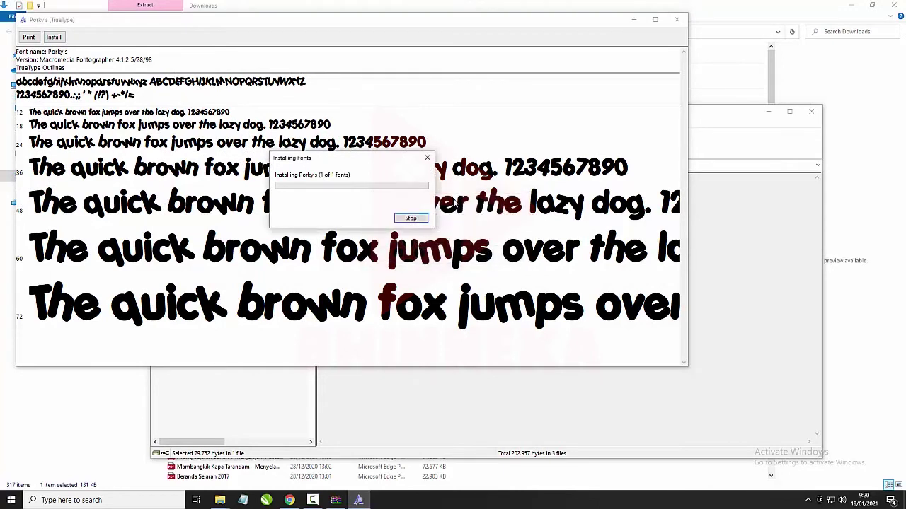
pyautogui.click(676, 20)
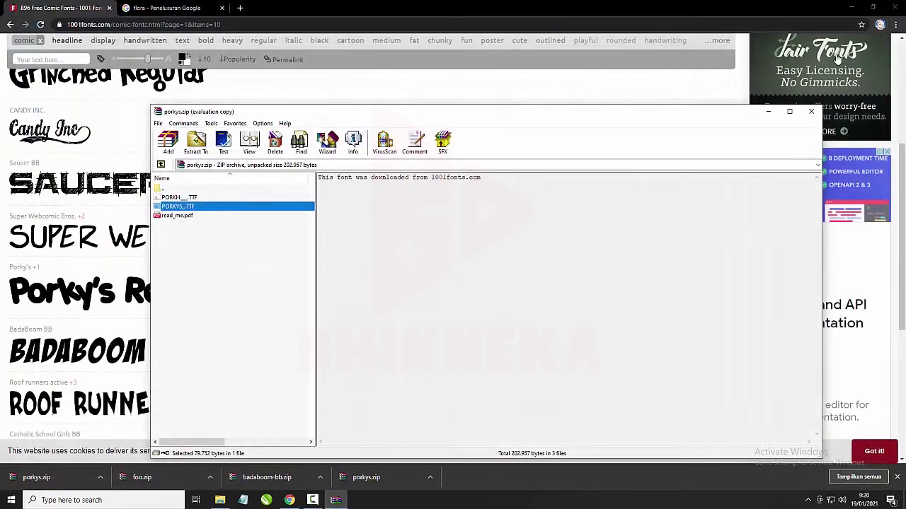
# - Close the porkys.zip archive window and minimise the browser
pyautogui.click(811, 111)
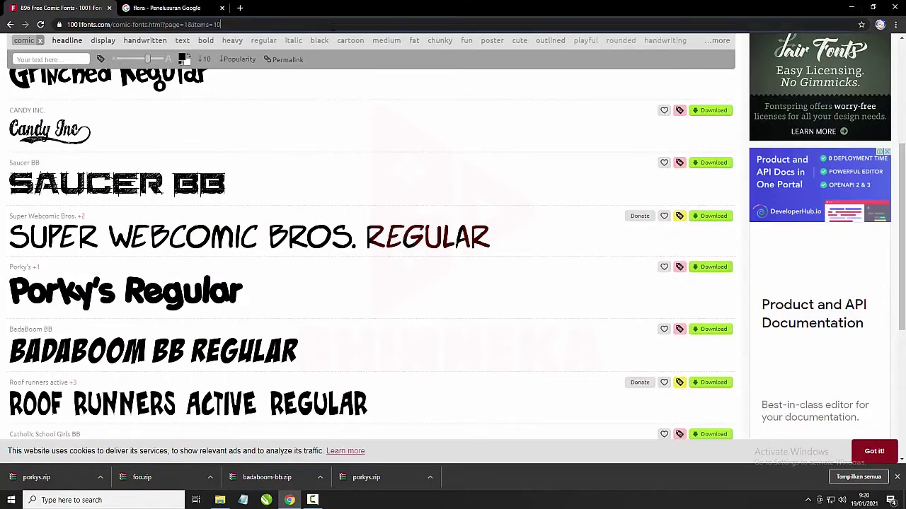
pyautogui.hotkey('ctrl', 'l')
pyautogui.click(849, 7)
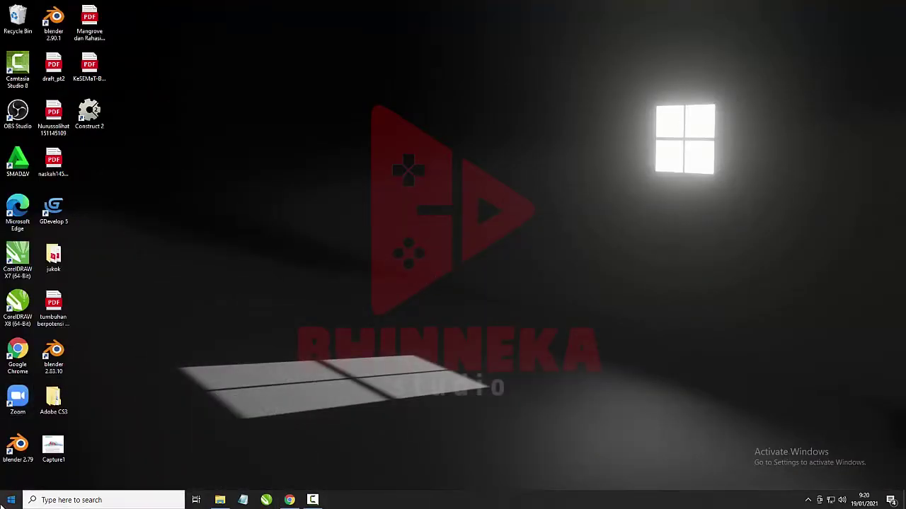
# - Launch Adobe Photoshop CS3
pyautogui.click(12, 500)
pyautogui.click(59, 336)
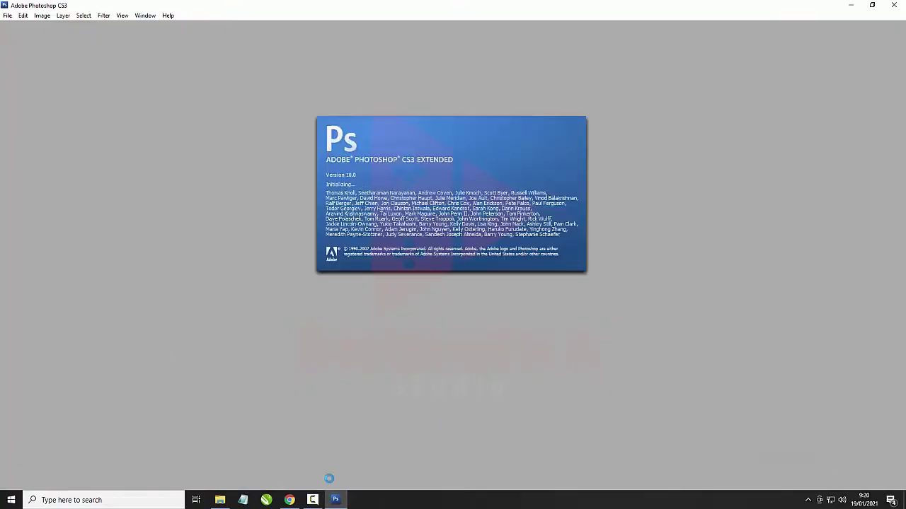
pyautogui.click(313, 501)
pyautogui.click(314, 501)
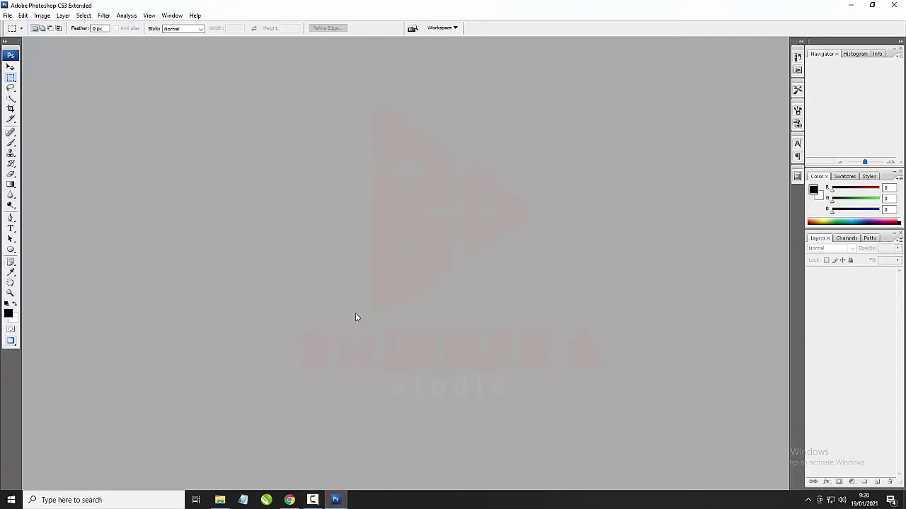
# - Begin a new document with a width of 1280, a height of 768 and a resolution of 72
pyautogui.click(7, 15)
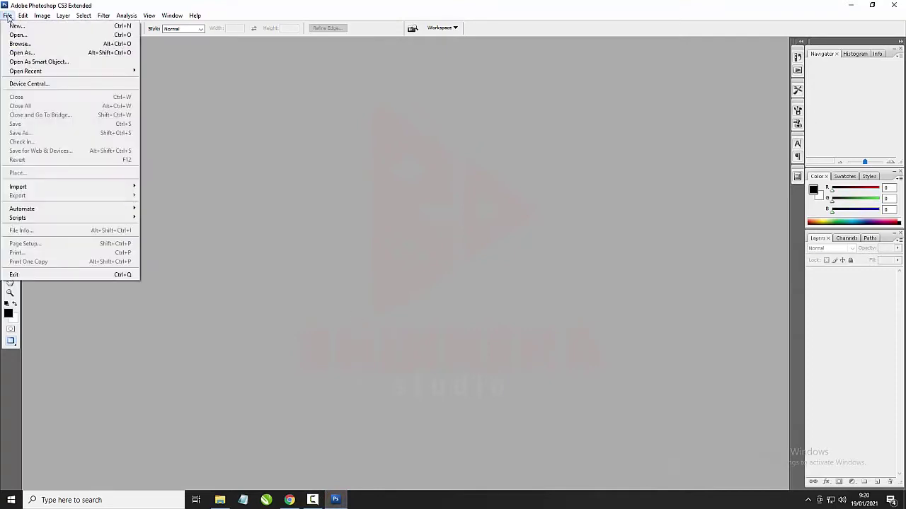
pyautogui.click(14, 29)
pyautogui.click(422, 173)
pyautogui.moveTo(421, 186); pyautogui.dragTo(311, 191)
pyautogui.moveTo(436, 172); pyautogui.dragTo(400, 173)
pyautogui.doubleClick(416, 201)
# - Use pixels as the new document's width and height units and pixels/inch as its resolution unit
pyautogui.click(486, 174)
pyautogui.click(486, 187)
pyautogui.click(485, 187)
pyautogui.click(483, 201)
pyautogui.click(478, 202)
pyautogui.click(475, 211)
# - Configure the new document with 8 bit depth, RGB Color mode and White background contents
pyautogui.click(478, 215)
pyautogui.click(471, 228)
pyautogui.click(433, 216)
pyautogui.click(437, 217)
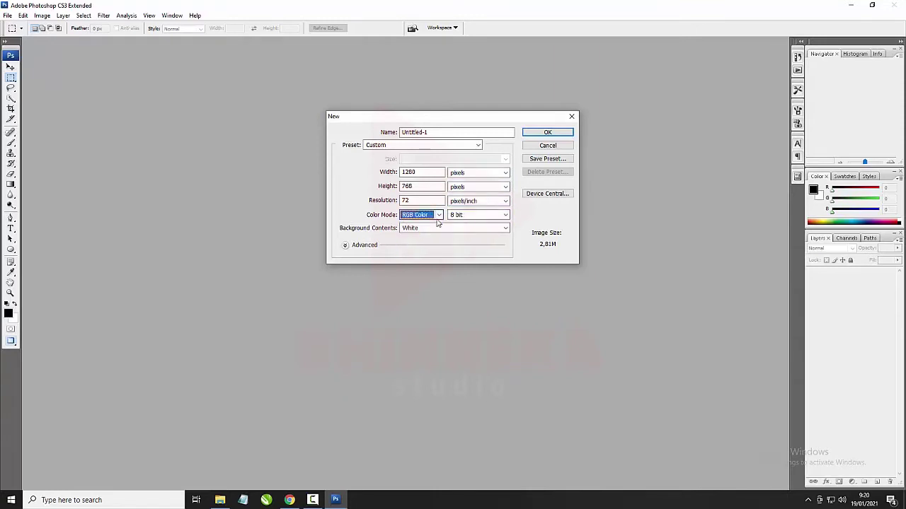
pyautogui.click(447, 228)
pyautogui.click(439, 237)
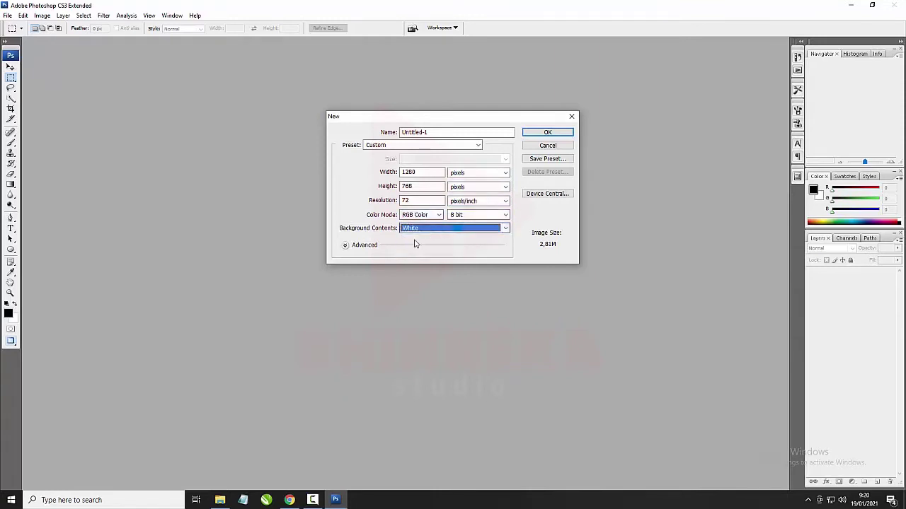
# - Choose the sRGB IEC61966-2.1 color profile and Square Pixels aspect ratio in the advanced settings, and create the document
pyautogui.click(345, 245)
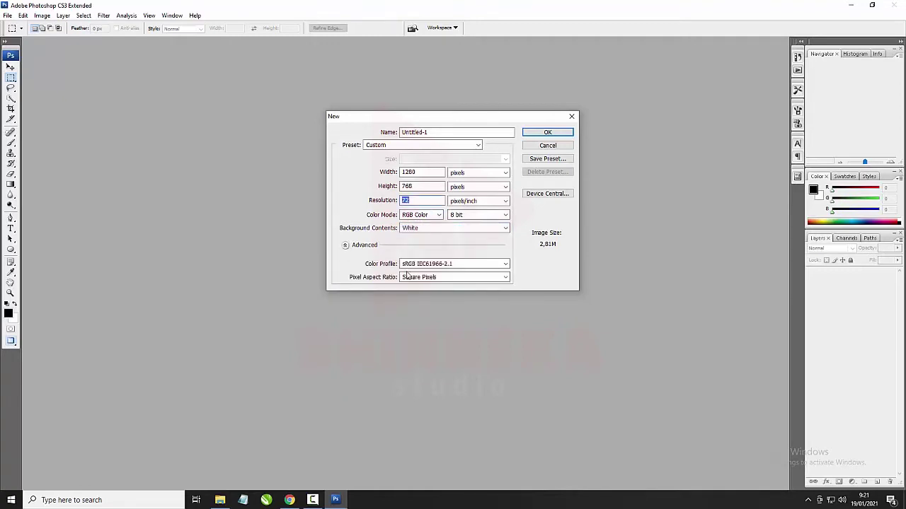
pyautogui.click(485, 264)
pyautogui.click(485, 266)
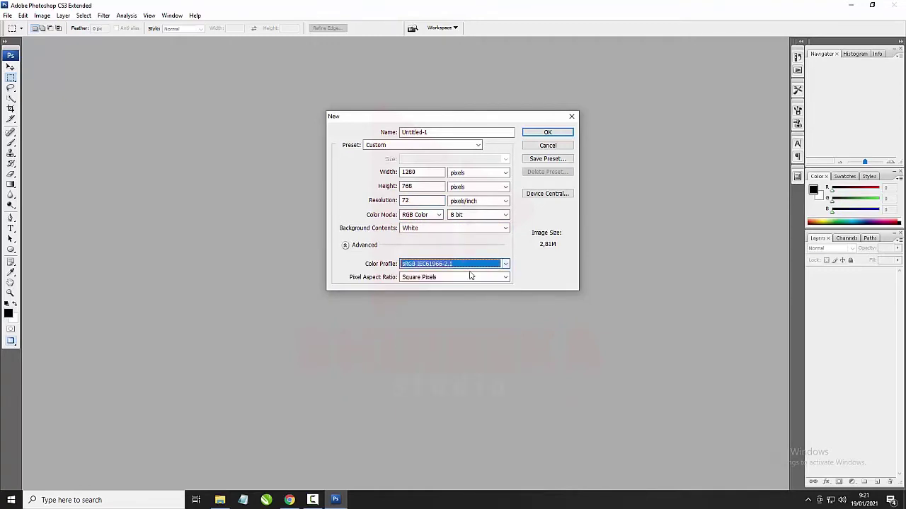
pyautogui.click(453, 278)
pyautogui.click(454, 279)
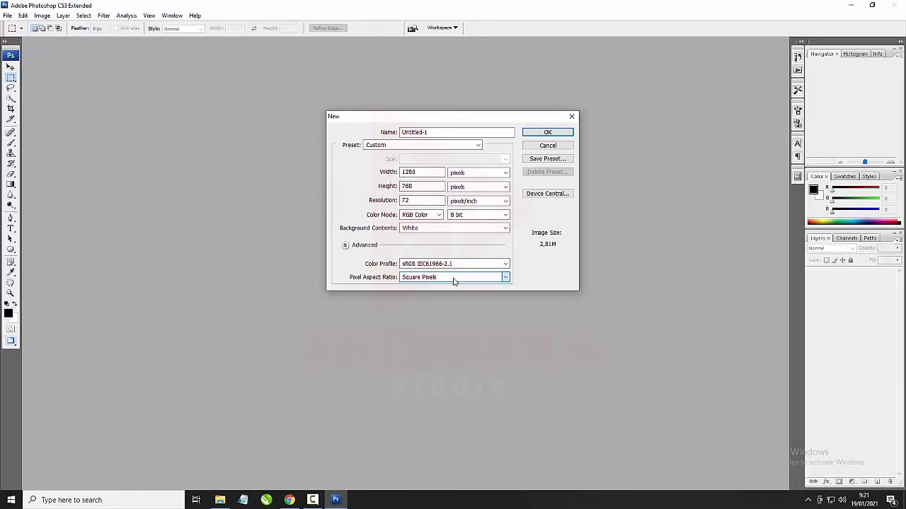
pyautogui.click(547, 134)
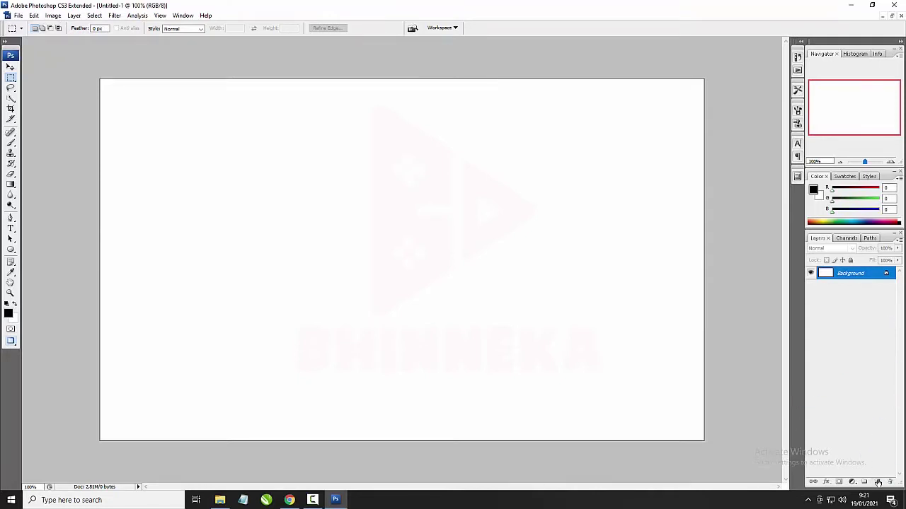
# - Add a new layer and start a horizontal text line in Porky's font slightly left of the canvas centre
pyautogui.click(877, 483)
pyautogui.click(11, 230)
pyautogui.click(301, 255)
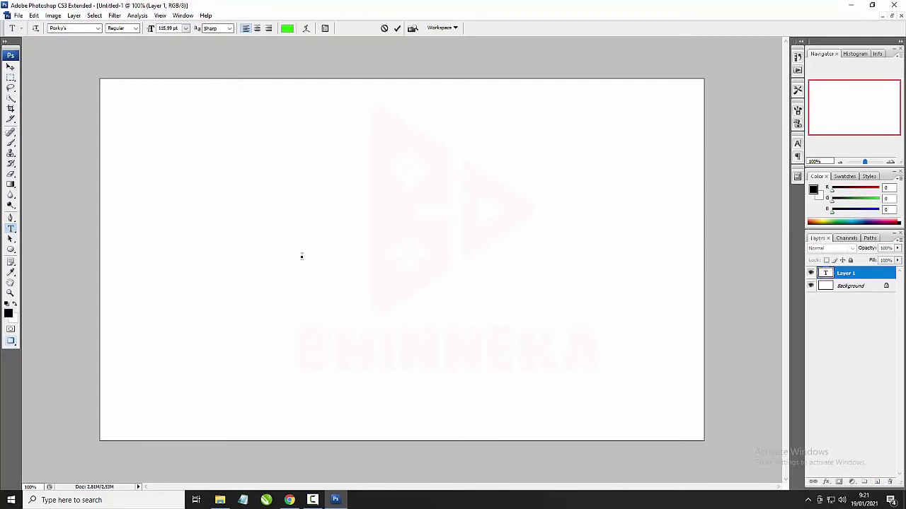
pyautogui.write('fL')
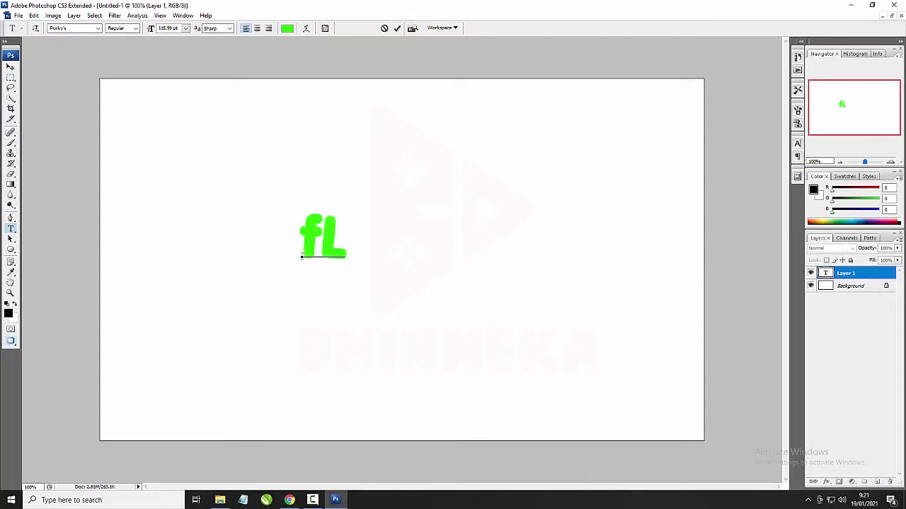
pyautogui.press('BackSpace')
pyautogui.press('BackSpace')
pyautogui.write('l')
pyautogui.press('BackSpace')
pyautogui.write('flora')
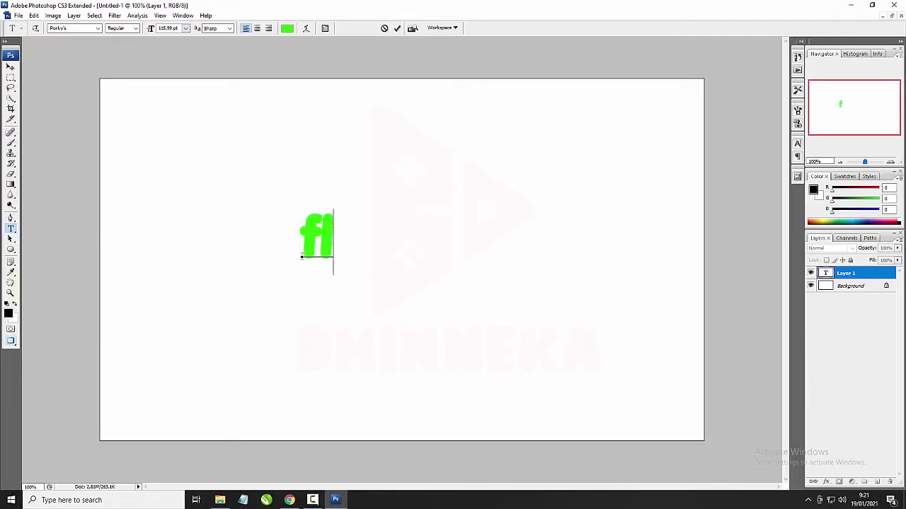
pyautogui.press('BackSpace')
pyautogui.press('BackSpace')
pyautogui.press('BackSpace')
pyautogui.press('BackSpace')
pyautogui.press('BackSpace')
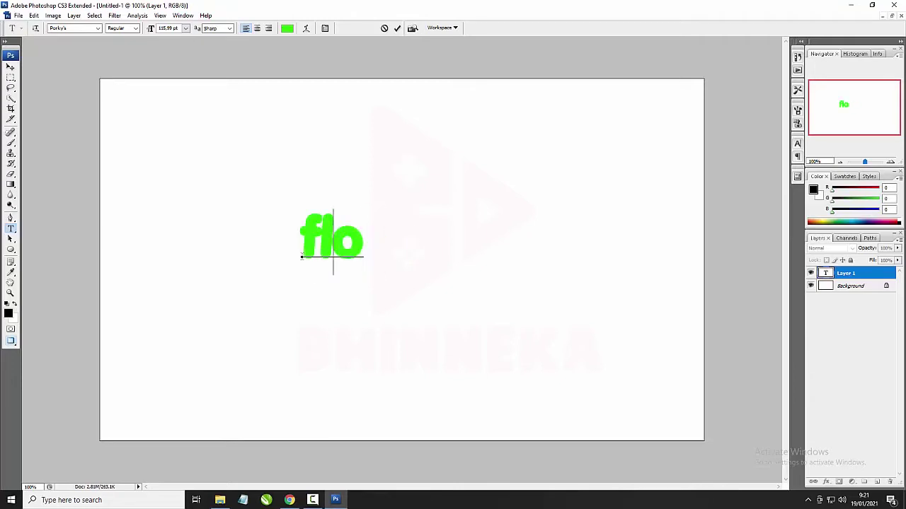
# - Enter FLORA in capitals as the text and commit it
pyautogui.write('FLO')
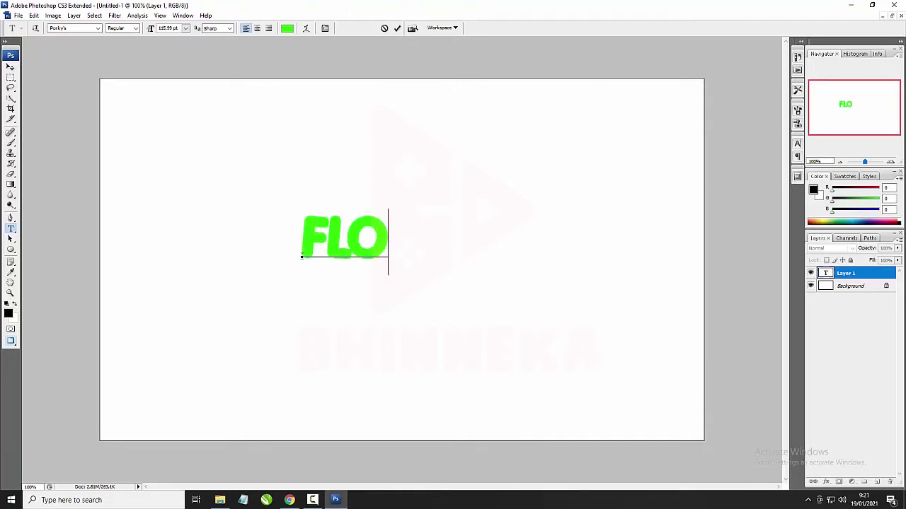
pyautogui.write('RA')
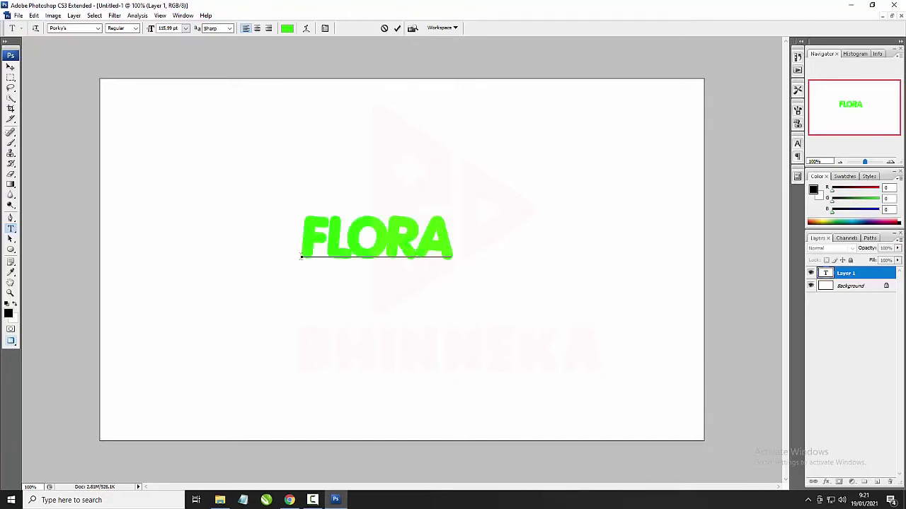
pyautogui.hotkey('ctrl', 'Return')
# - Select the whole FLORA text and check its font in the list of available fonts
pyautogui.click(385, 241)
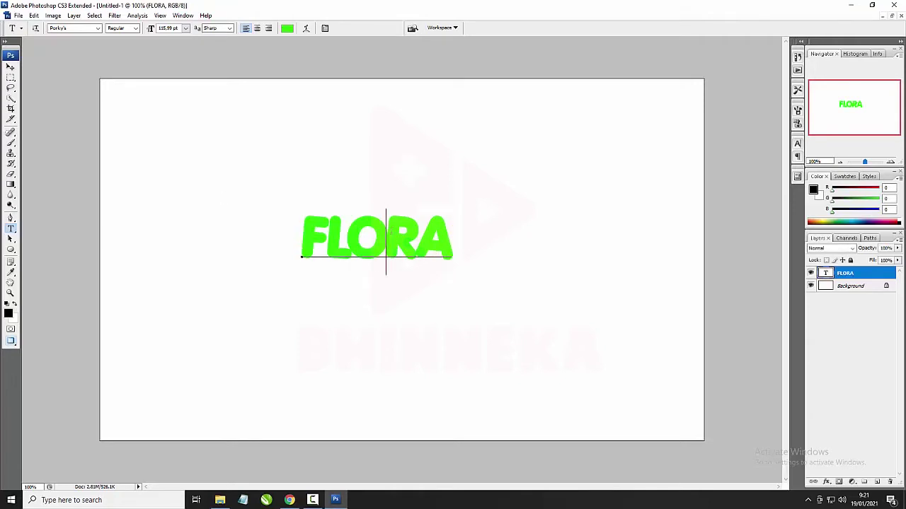
pyautogui.hotkey('ctrl', 'a')
pyautogui.click(98, 28)
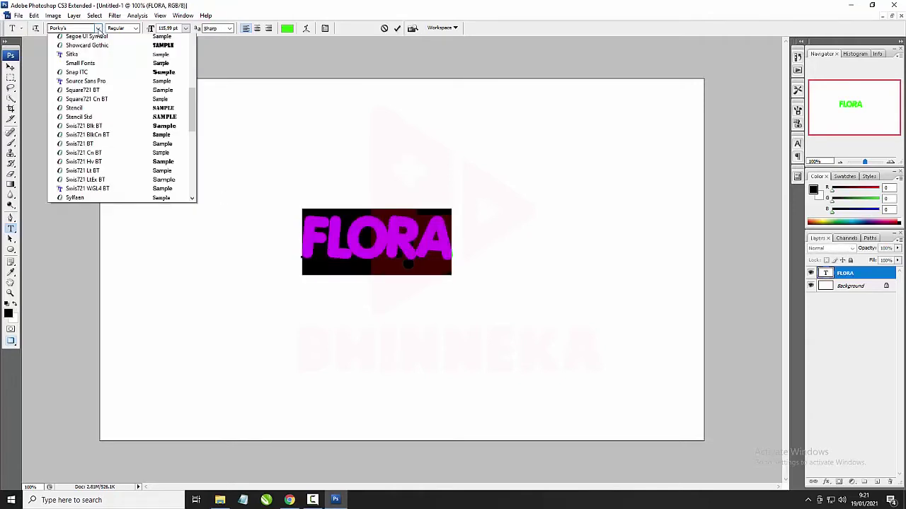
pyautogui.click(93, 40)
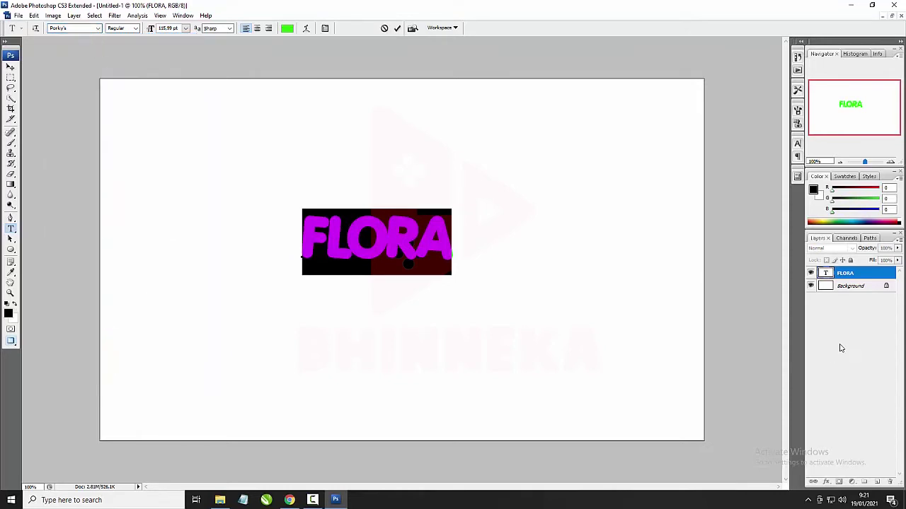
# - Create a work path from the FLORA text layer
pyautogui.click(858, 275)
pyautogui.rightClick(869, 278)
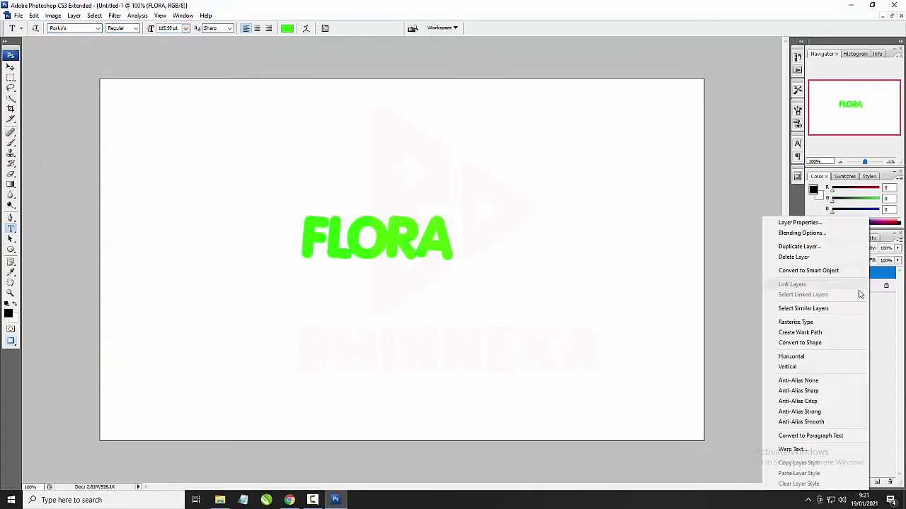
pyautogui.click(835, 334)
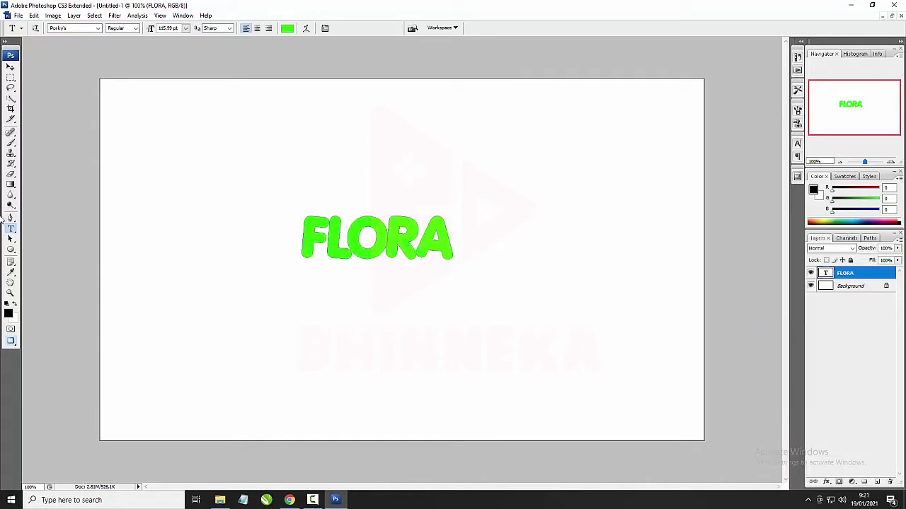
# - Free-transform the work path with the Ellipse tool active, enlarging the letter outlines and centring them over the green FLORA text
pyautogui.click(11, 219)
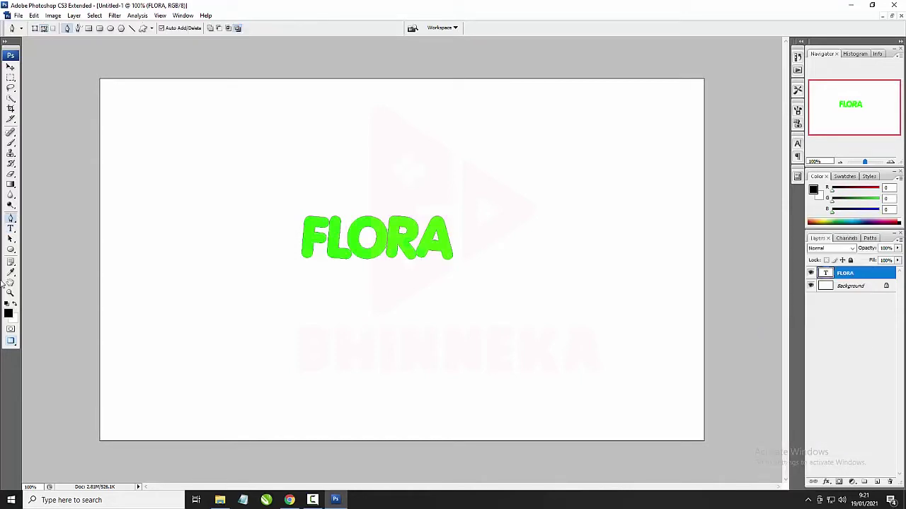
pyautogui.click(10, 249)
pyautogui.rightClick(436, 219)
pyautogui.click(381, 305)
pyautogui.rightClick(442, 222)
pyautogui.click(459, 312)
pyautogui.moveTo(492, 275); pyautogui.dragTo(527, 282)
pyautogui.moveTo(469, 262); pyautogui.dragTo(434, 243)
pyautogui.press('Return')
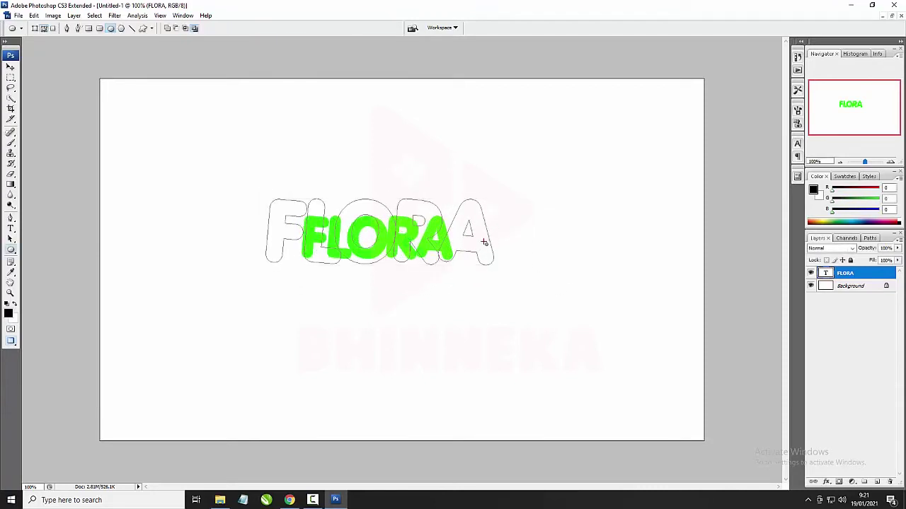
# - Hide the FLORA text layer and create a new empty layer above it
pyautogui.rightClick(858, 274)
pyautogui.click(875, 273)
pyautogui.click(811, 273)
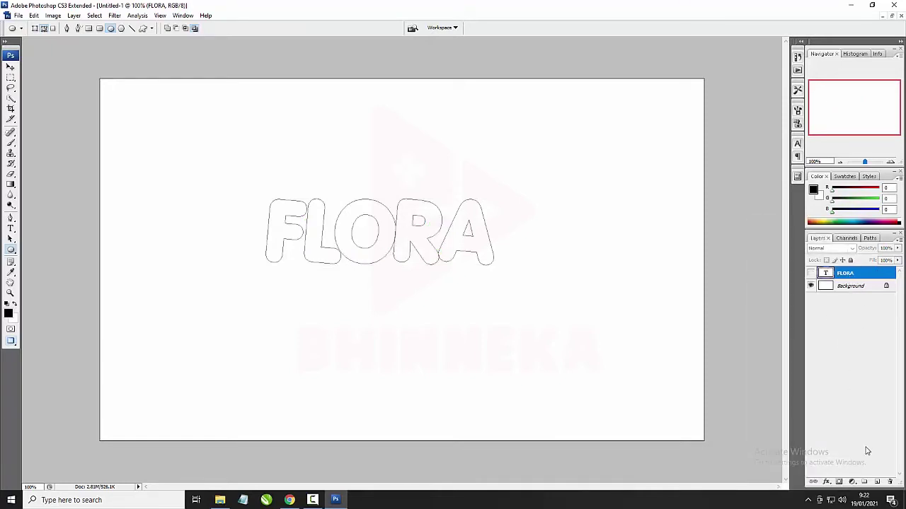
pyautogui.click(878, 482)
# - Free-transform the L outline of the work path, rotating it about -3.6°
pyautogui.scroll(3, 326, 233)
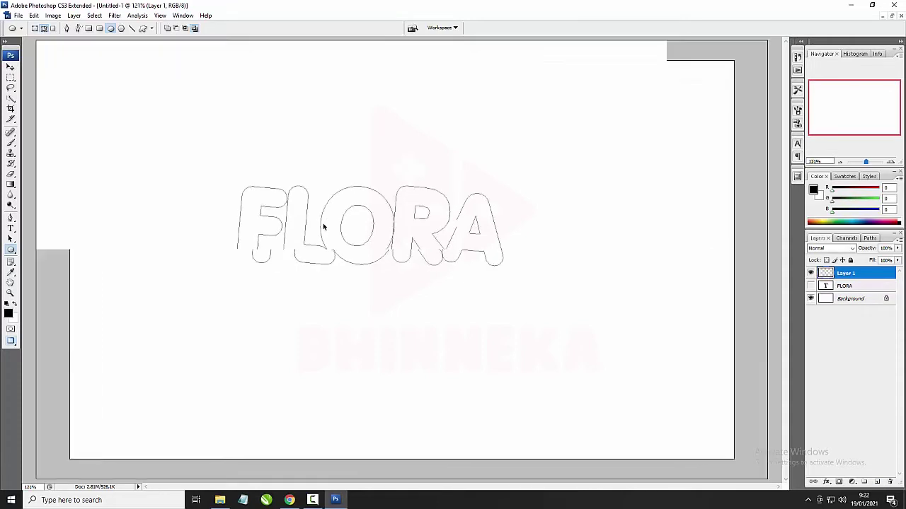
pyautogui.rightClick(284, 217)
pyautogui.click(344, 309)
pyautogui.moveTo(409, 318); pyautogui.dragTo(419, 317)
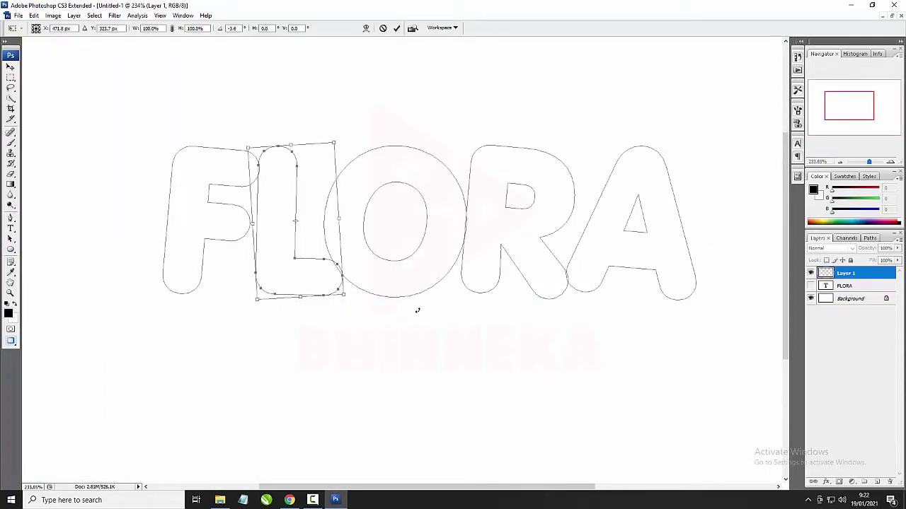
pyautogui.press('Return')
# - Select both outlines of the R and free-transform them, trying a tilt of about -3.8° before settling on a slight clockwise rotation
pyautogui.keyDown('ctrl'); pyautogui.click(423, 218); pyautogui.keyUp('ctrl')
pyautogui.keyDown('ctrl'); pyautogui.click(507, 205); pyautogui.keyUp('ctrl')
pyautogui.rightClick(516, 201)
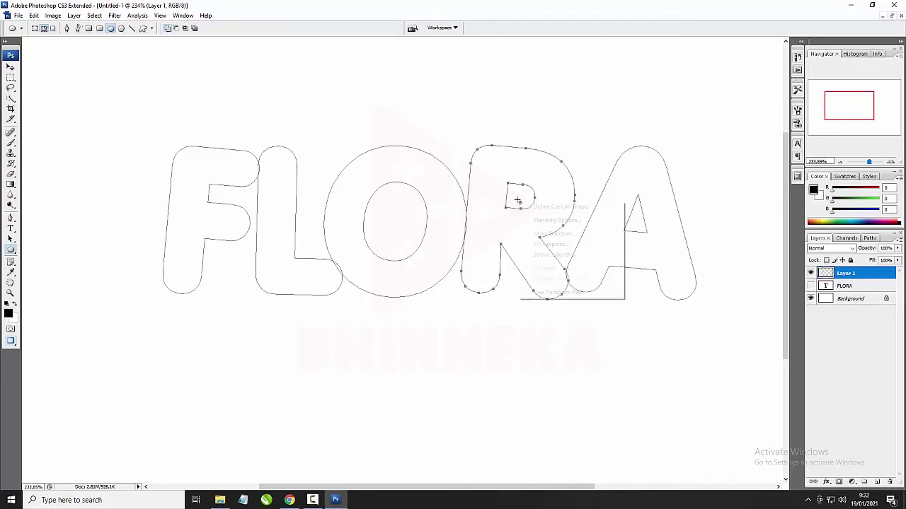
pyautogui.click(558, 292)
pyautogui.moveTo(638, 292); pyautogui.dragTo(639, 305)
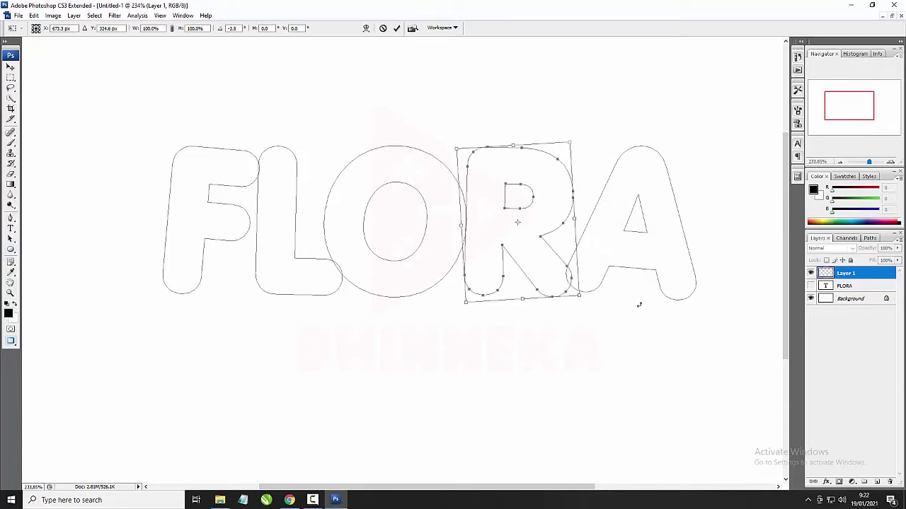
pyautogui.press('Return')
pyautogui.rightClick(566, 235)
pyautogui.click(607, 329)
pyautogui.moveTo(617, 345); pyautogui.dragTo(615, 352)
pyautogui.press('Return')
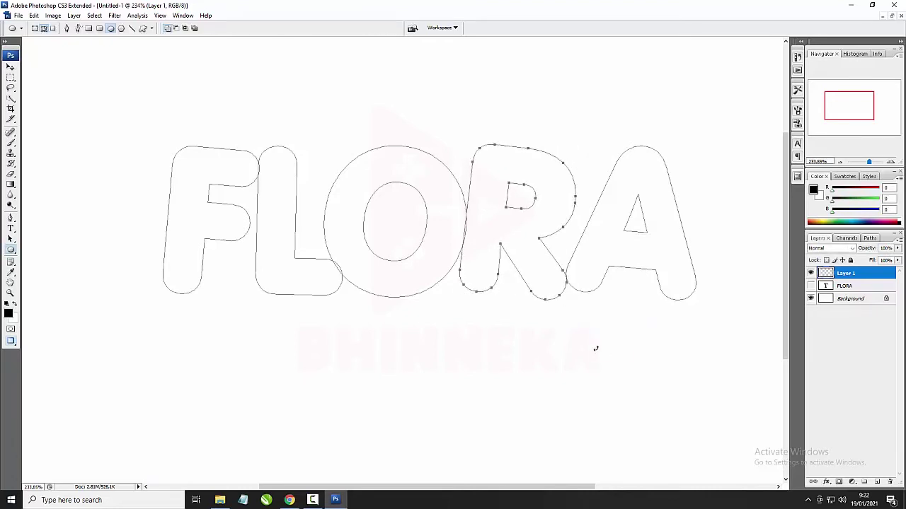
# - Rotate the A outline and its inner triangle about -13.6°, and deselect the letter outlines
pyautogui.rightClick(612, 238)
pyautogui.click(655, 330)
pyautogui.moveTo(717, 338); pyautogui.dragTo(740, 315)
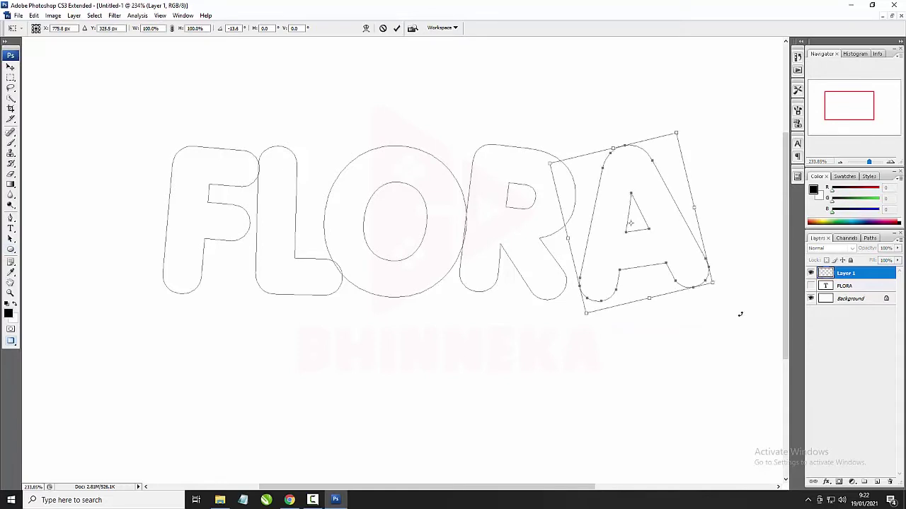
pyautogui.press('Return')
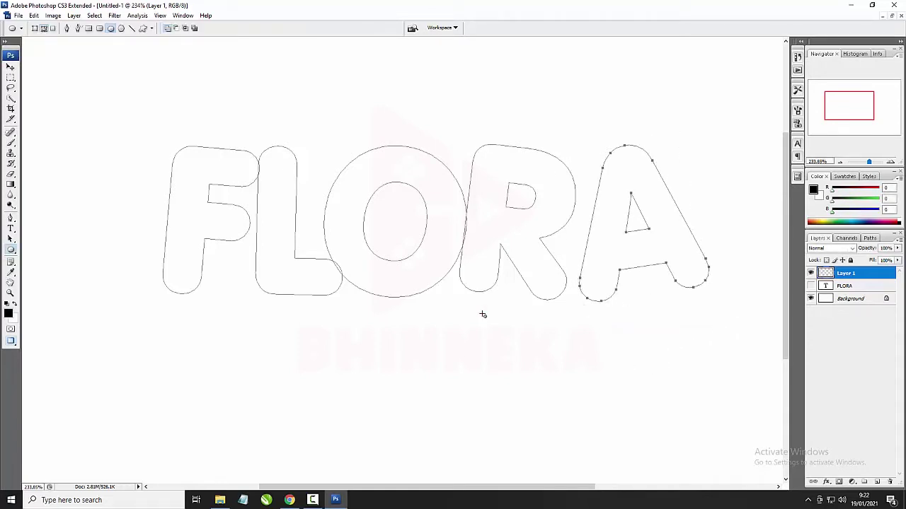
pyautogui.keyDown('ctrl'); pyautogui.click(711, 183); pyautogui.keyUp('ctrl')
pyautogui.keyDown('ctrl'); pyautogui.click(351, 375); pyautogui.keyUp('ctrl')
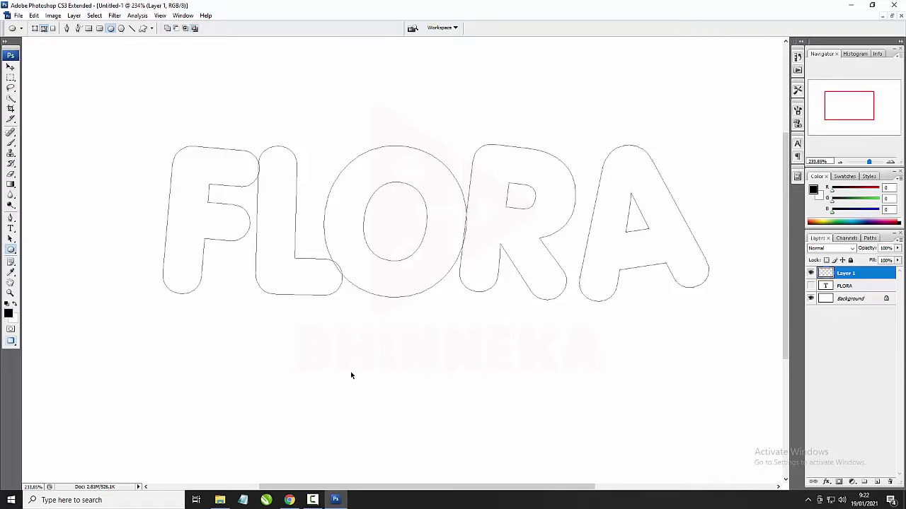
# - Fill the FLORA path on the new layer with bright green #30f30a in Normal mode at 100% opacity
pyautogui.rightClick(446, 217)
pyautogui.click(467, 259)
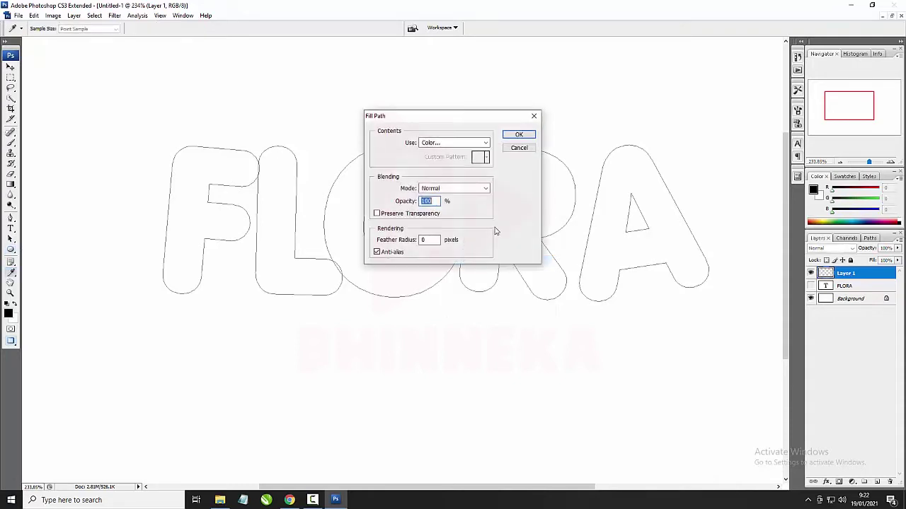
pyautogui.click(442, 138)
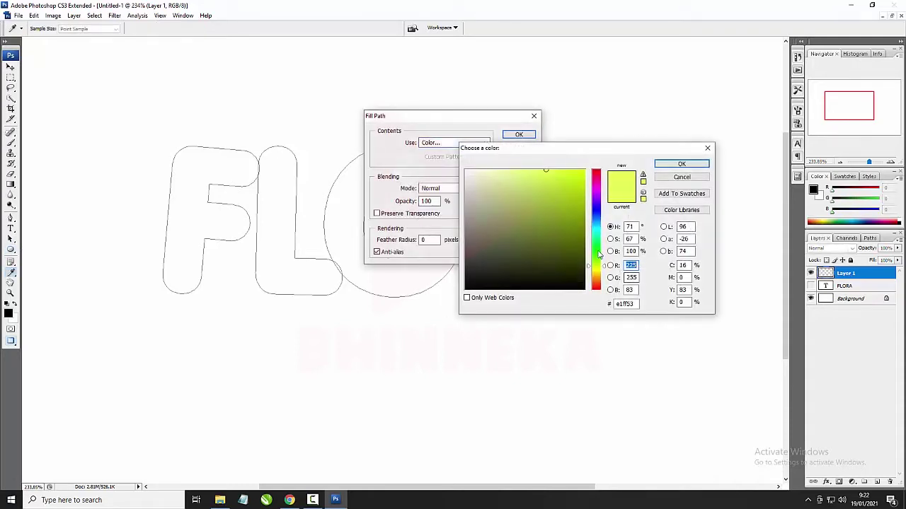
pyautogui.click(597, 252)
pyautogui.click(581, 174)
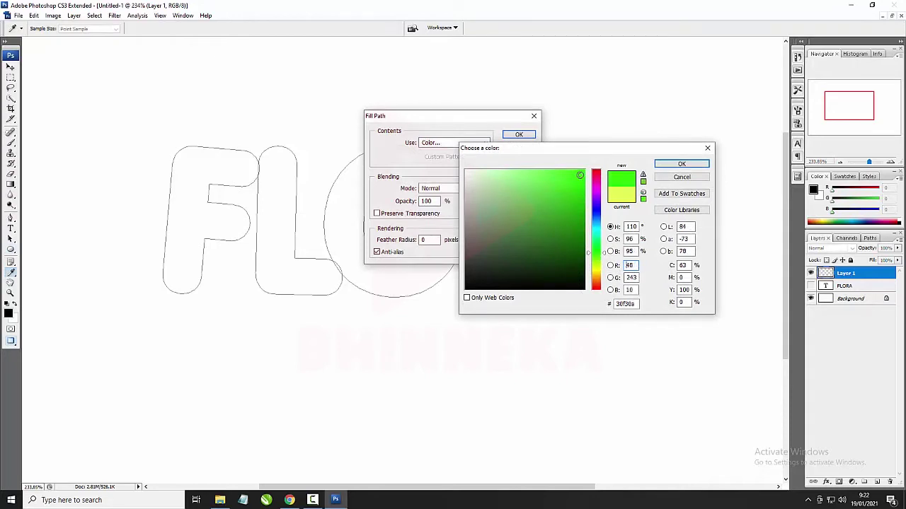
pyautogui.press('Return')
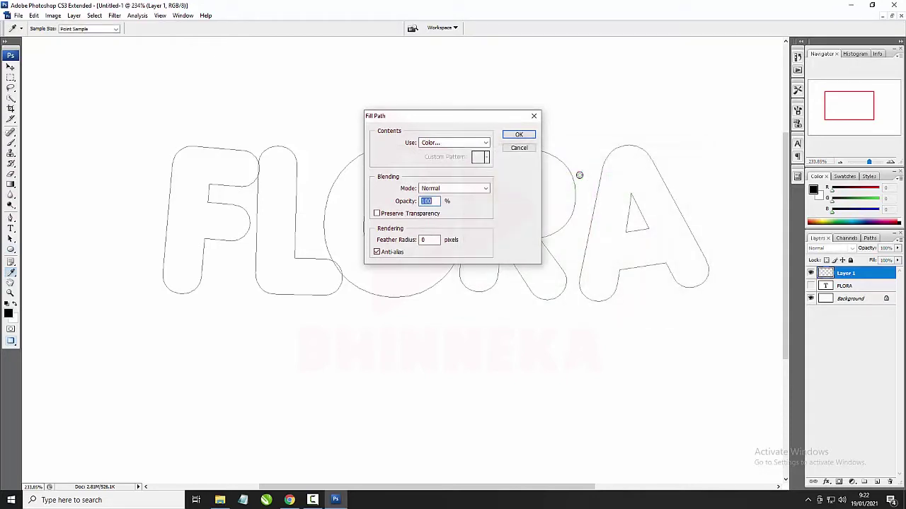
pyautogui.click(446, 188)
pyautogui.click(442, 200)
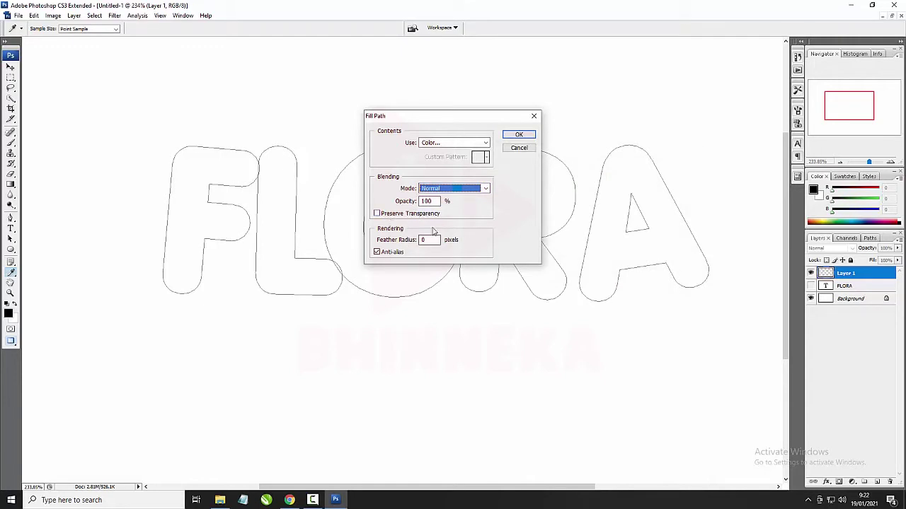
pyautogui.click(518, 134)
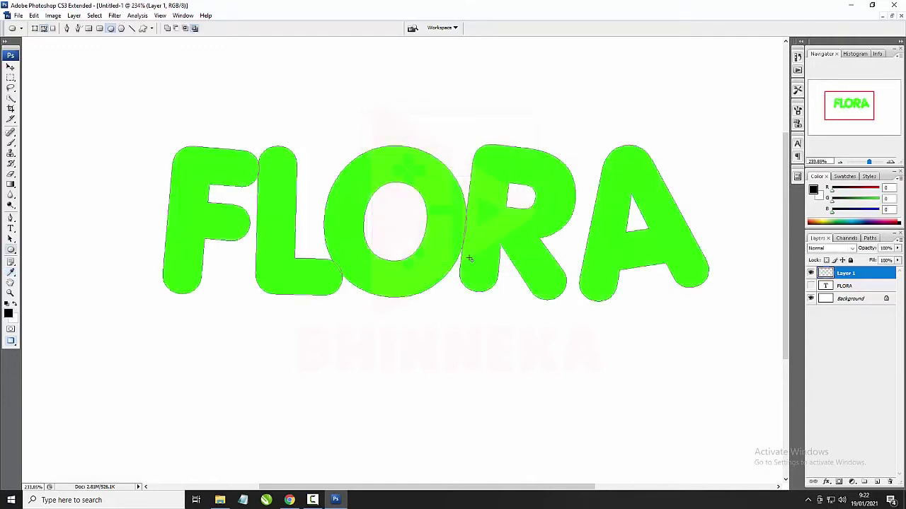
# - Undo the green path fill and move the A outline slightly closer to the R
pyautogui.scroll(-7, 429, 211)
pyautogui.scroll(3, 425, 225)
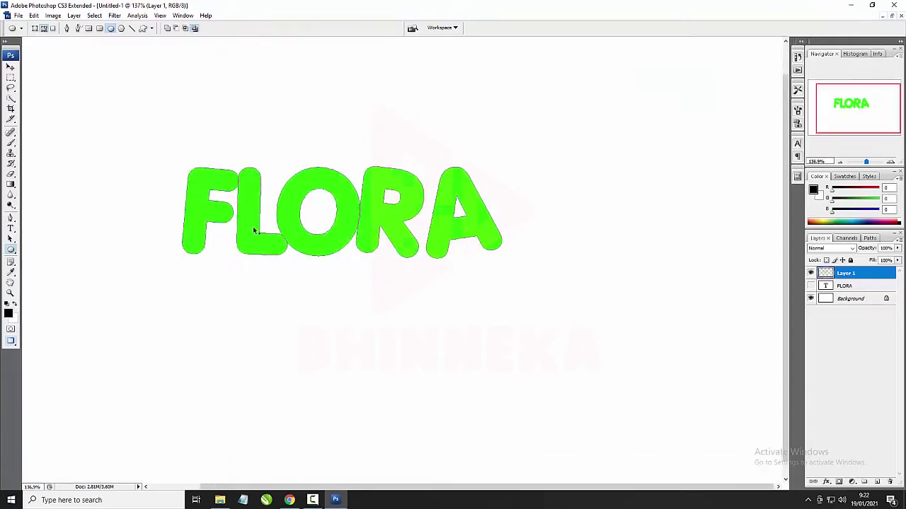
pyautogui.scroll(3, 261, 230)
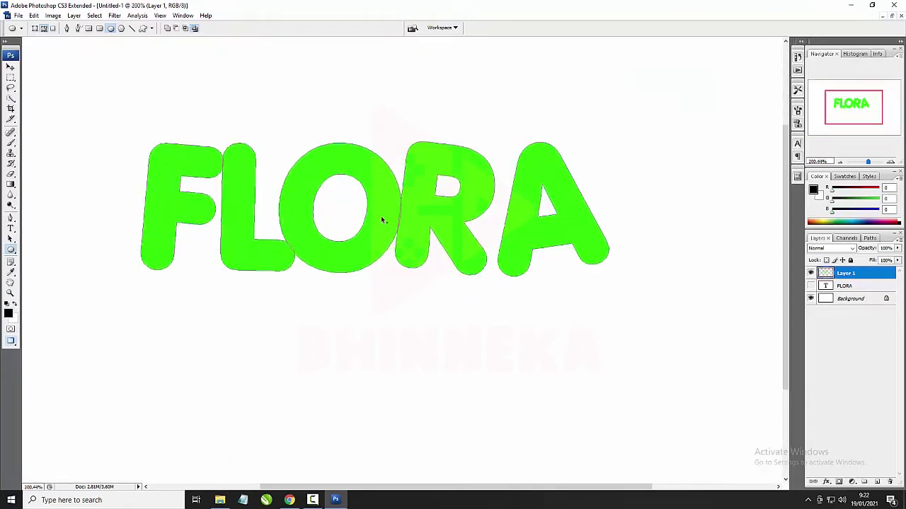
pyautogui.scroll(2, 391, 158)
pyautogui.hotkey('ctrl', 'z')
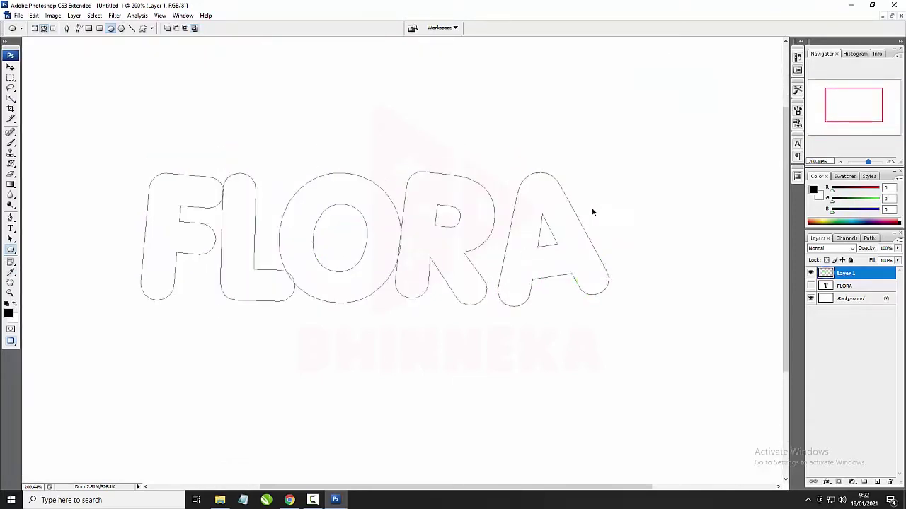
pyautogui.moveTo(563, 224); pyautogui.dragTo(555, 225)
# - Fill the adjusted FLORA path with the same green at 100% opacity and hide the path outline
pyautogui.rightClick(379, 139)
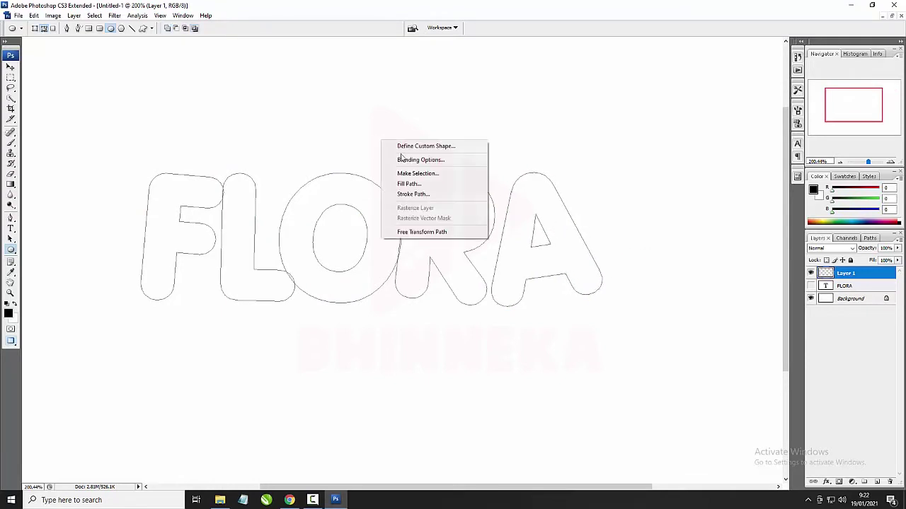
pyautogui.click(411, 184)
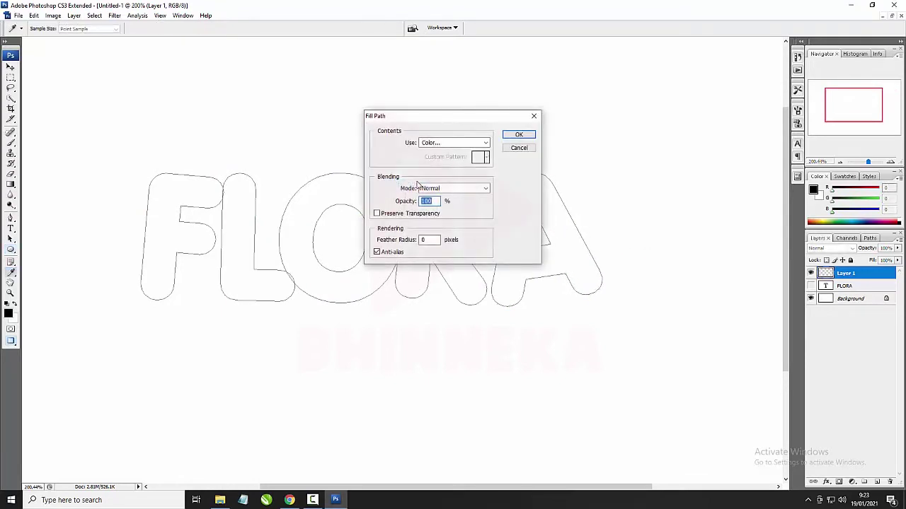
pyautogui.press('Return')
pyautogui.press('Return')
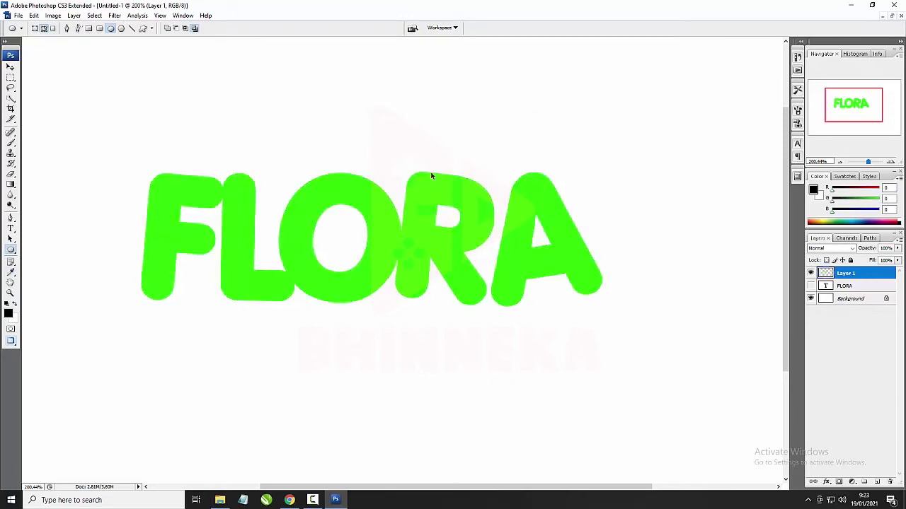
pyautogui.scroll(-2, 429, 195)
pyautogui.scroll(1, 397, 237)
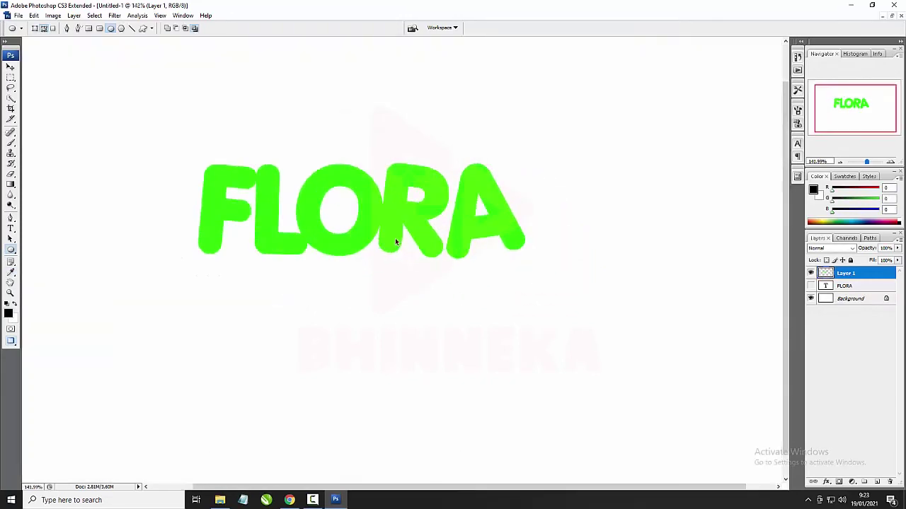
pyautogui.scroll(2, 394, 222)
pyautogui.scroll(-4, 400, 220)
pyautogui.scroll(3, 404, 213)
pyautogui.scroll(2, 407, 209)
pyautogui.scroll(-1, 436, 233)
# - Add an outside Stroke layer style in dark green to the green letter layer and increase the stroke size
pyautogui.doubleClick(876, 274)
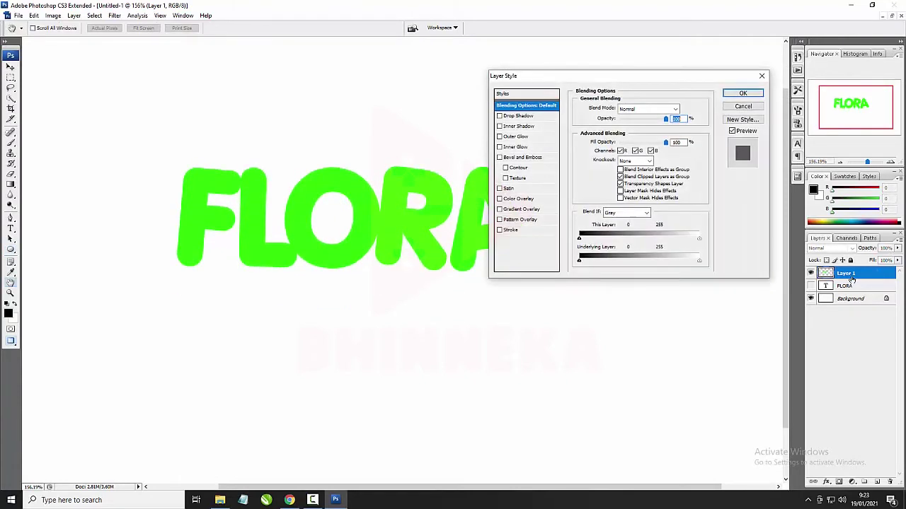
pyautogui.click(532, 231)
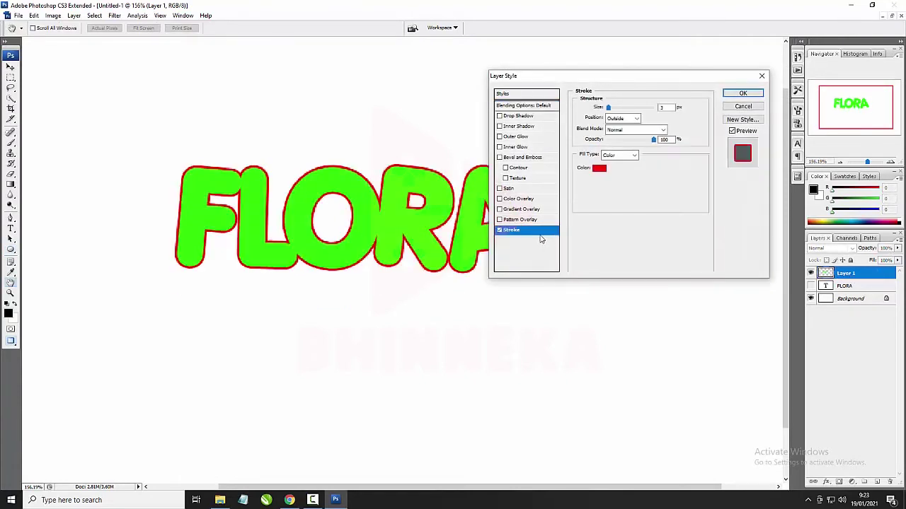
pyautogui.click(600, 162)
pyautogui.click(596, 254)
pyautogui.moveTo(583, 238); pyautogui.dragTo(595, 254)
pyautogui.press('Up')
pyautogui.press('Up')
pyautogui.press('Up')
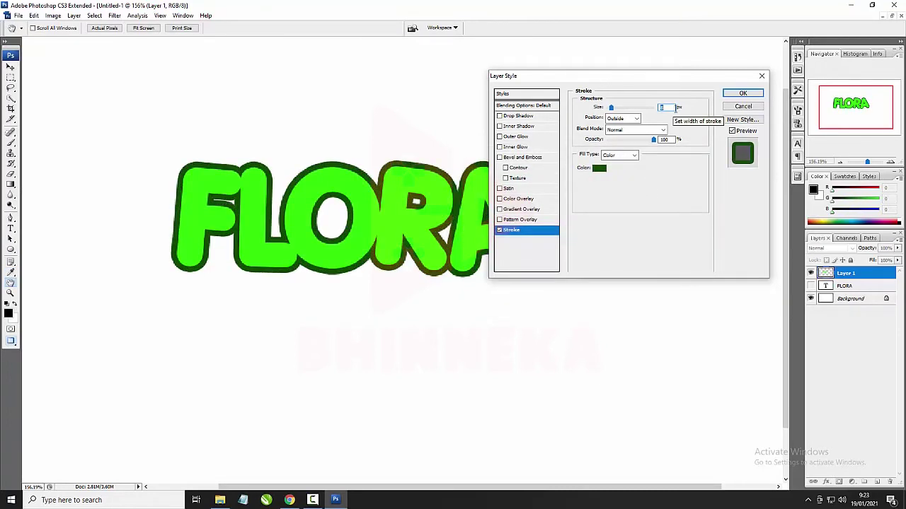
pyautogui.click(742, 93)
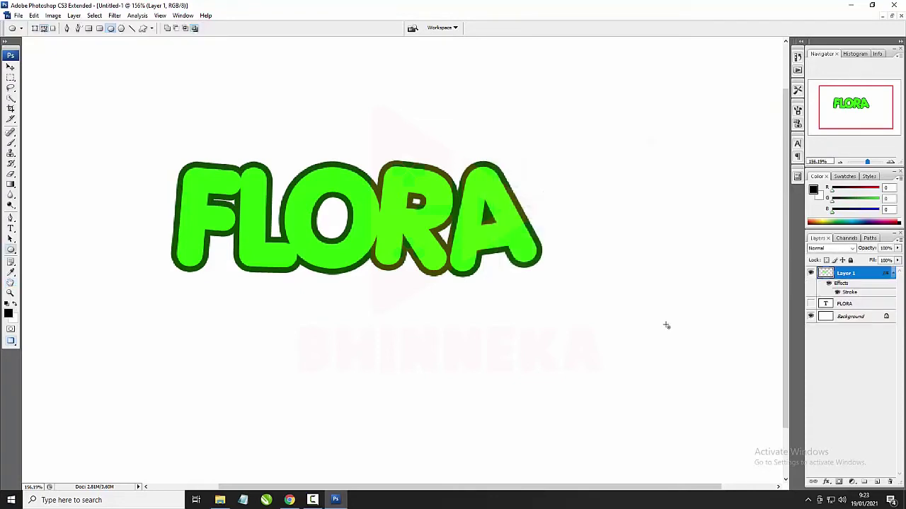
# - Collapse the letter layer's effects, add a new layer above it and clip that layer to the green letters
pyautogui.click(893, 273)
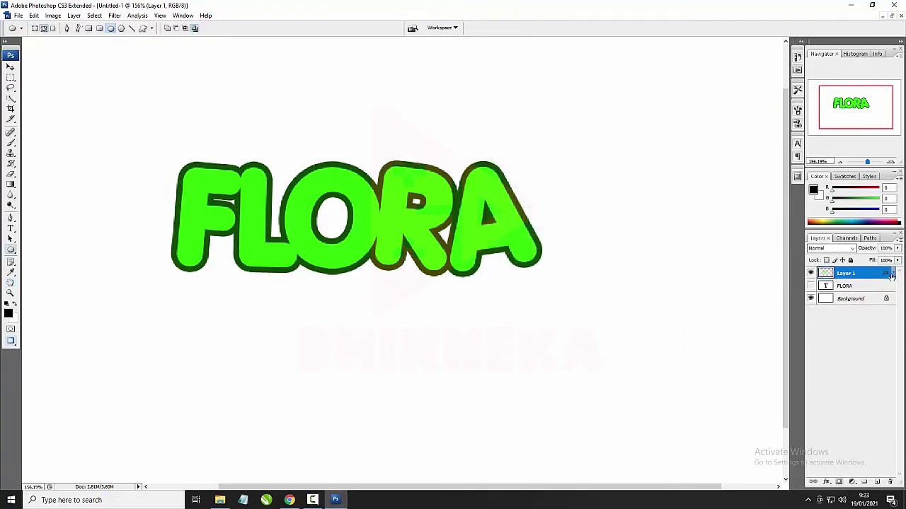
pyautogui.click(876, 482)
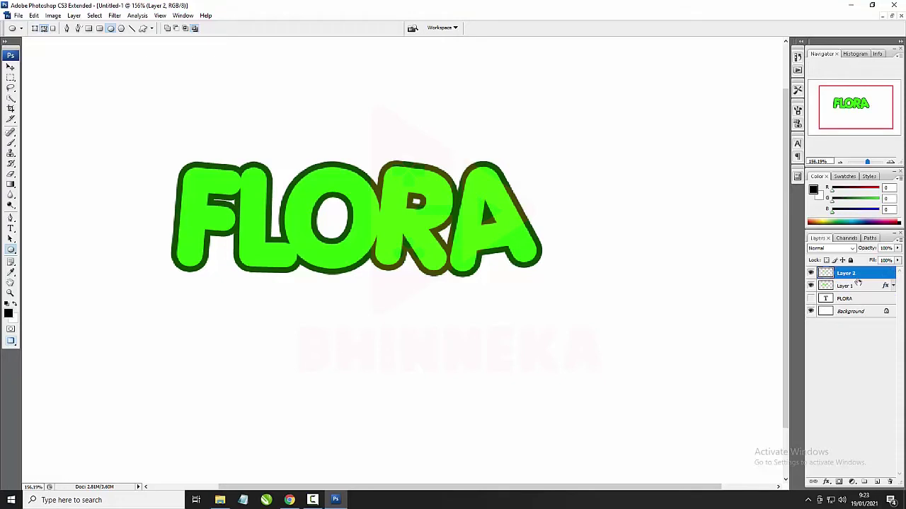
pyautogui.rightClick(861, 276)
pyautogui.click(787, 431)
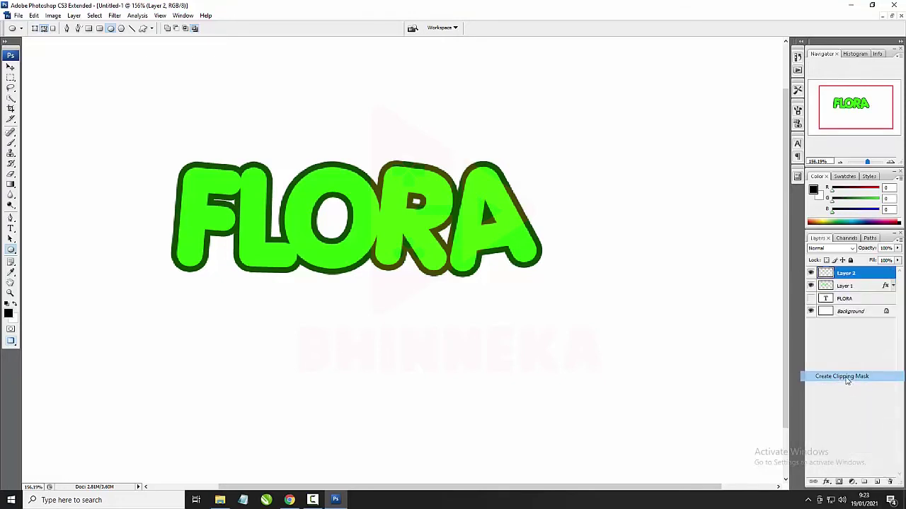
# - Try to draw a wavy path with the Pen tool across the middle of the FLORA letters
pyautogui.scroll(1, 372, 218)
pyautogui.click(11, 218)
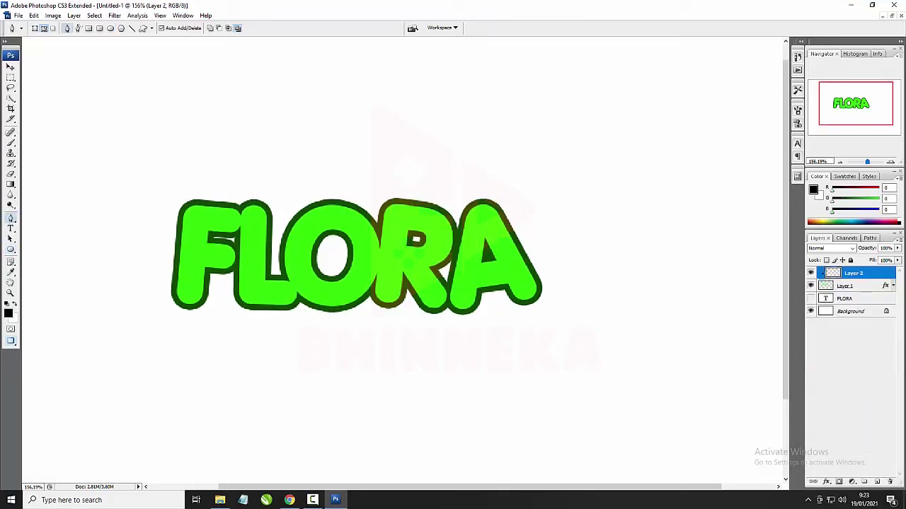
pyautogui.scroll(3, 144, 274)
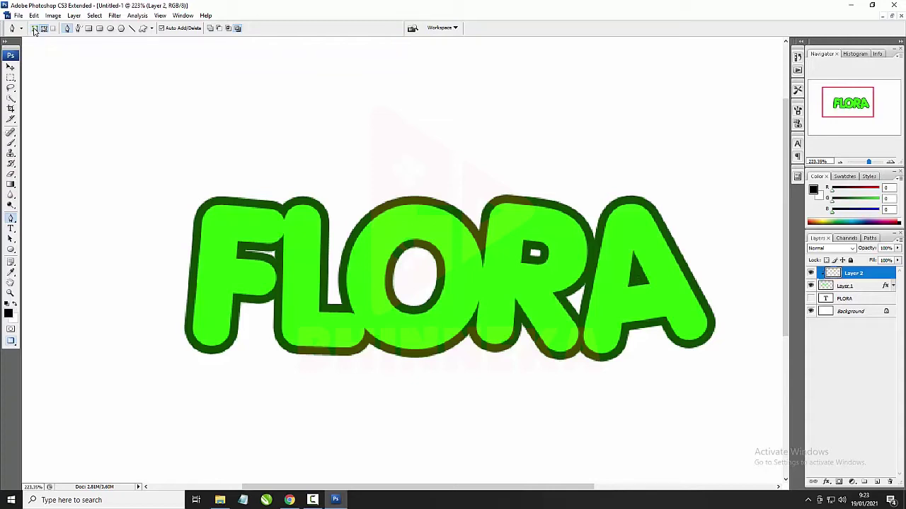
pyautogui.scroll(-1, 173, 269)
pyautogui.scroll(-1, 173, 270)
pyautogui.click(157, 267)
pyautogui.moveTo(267, 253); pyautogui.dragTo(306, 257)
pyautogui.moveTo(443, 272); pyautogui.dragTo(491, 262)
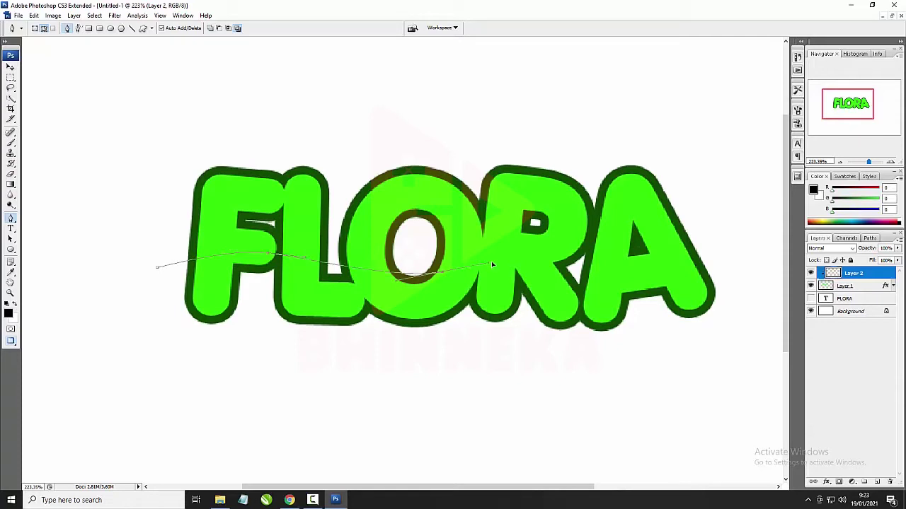
pyautogui.moveTo(632, 262); pyautogui.dragTo(718, 261)
pyautogui.press('Escape')
pyautogui.scroll(1, 393, 302)
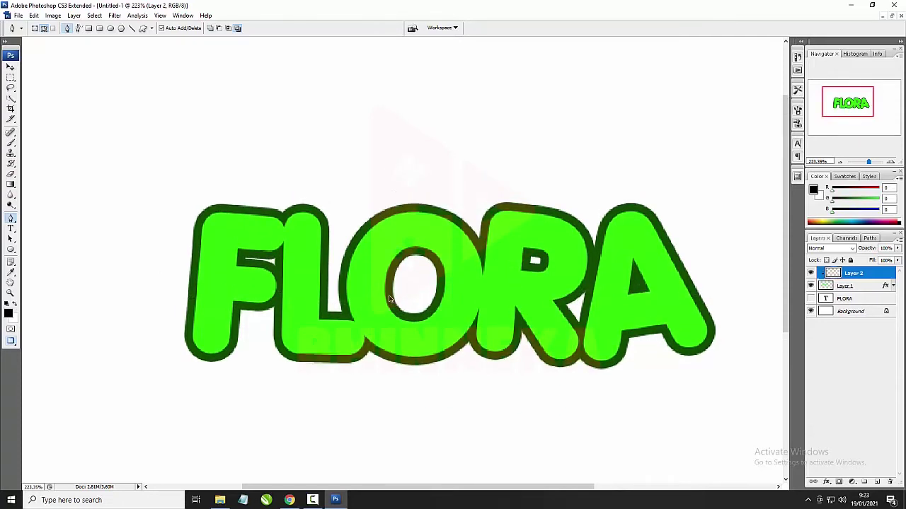
pyautogui.scroll(-3, 358, 241)
pyautogui.scroll(3, 714, 271)
pyautogui.hscroll(-2, 131, 273)
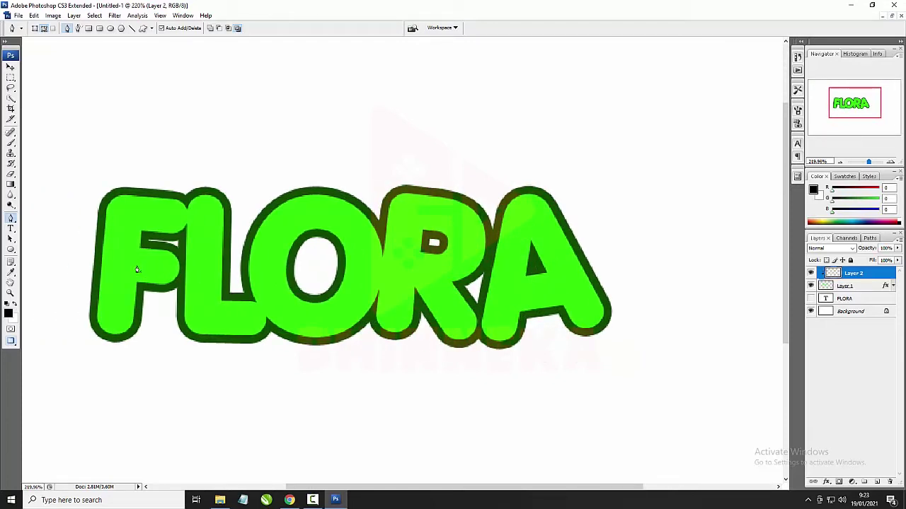
pyautogui.scroll(1, 132, 265)
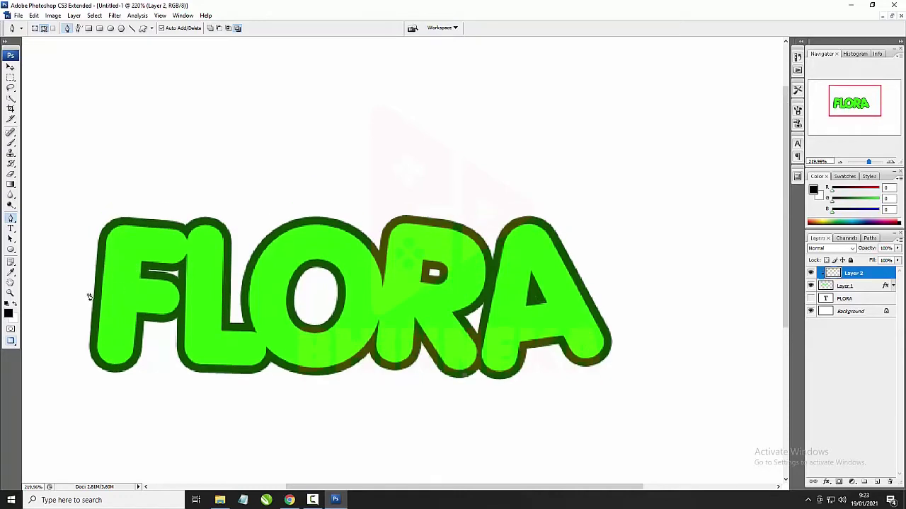
# - Draw a closed Pen path with a wavy lower edge across the middle of the FLORA letters, arching above their tops
pyautogui.moveTo(146, 281); pyautogui.dragTo(196, 291)
pyautogui.moveTo(126, 287); pyautogui.dragTo(123, 282)
pyautogui.moveTo(213, 287); pyautogui.dragTo(320, 288)
pyautogui.click(377, 291)
pyautogui.click(460, 288)
pyautogui.click(527, 290)
pyautogui.moveTo(623, 286); pyautogui.dragTo(657, 293)
pyautogui.moveTo(586, 202); pyautogui.dragTo(425, 162)
pyautogui.moveTo(231, 157); pyautogui.dragTo(88, 169)
pyautogui.moveTo(43, 234); pyautogui.dragTo(61, 255)
pyautogui.click(88, 296)
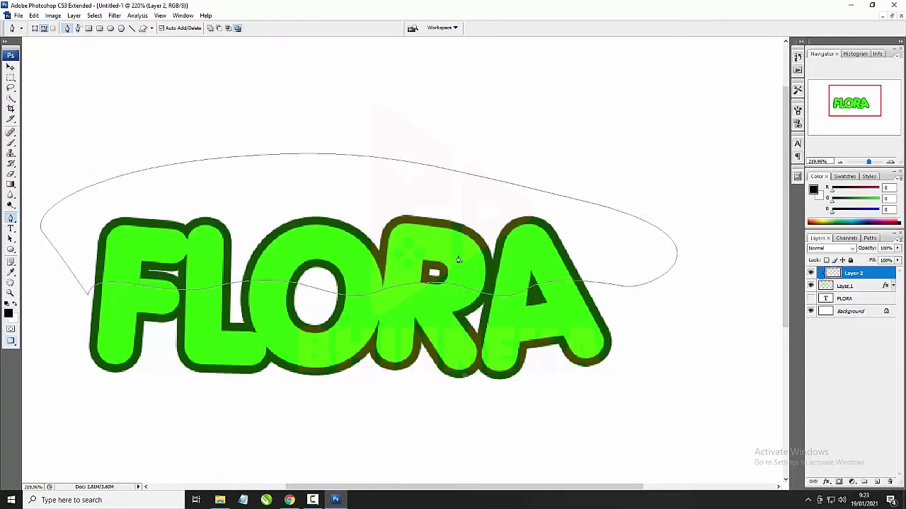
# - Fill the wavy path on the clipped layer with a lighter yellowish green at 100% opacity
pyautogui.rightClick(447, 255)
pyautogui.click(472, 311)
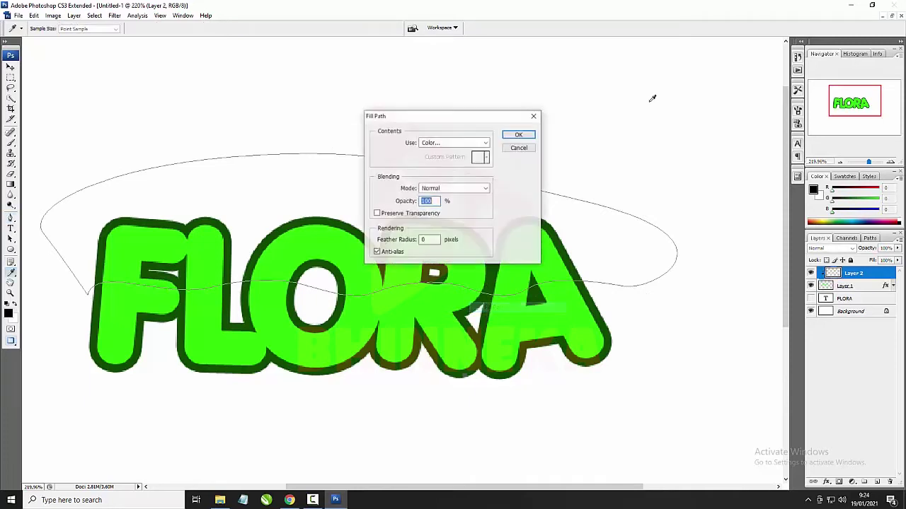
pyautogui.click(453, 142)
pyautogui.click(446, 171)
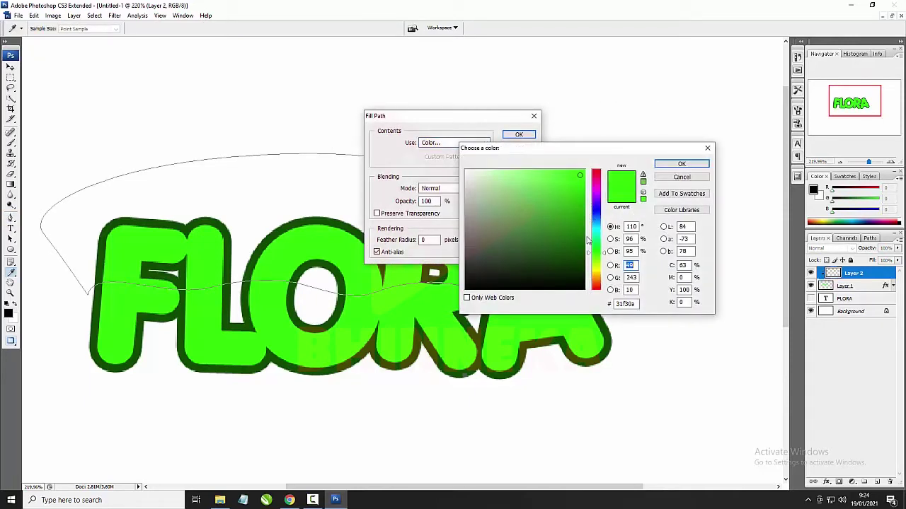
pyautogui.moveTo(597, 261); pyautogui.dragTo(596, 263)
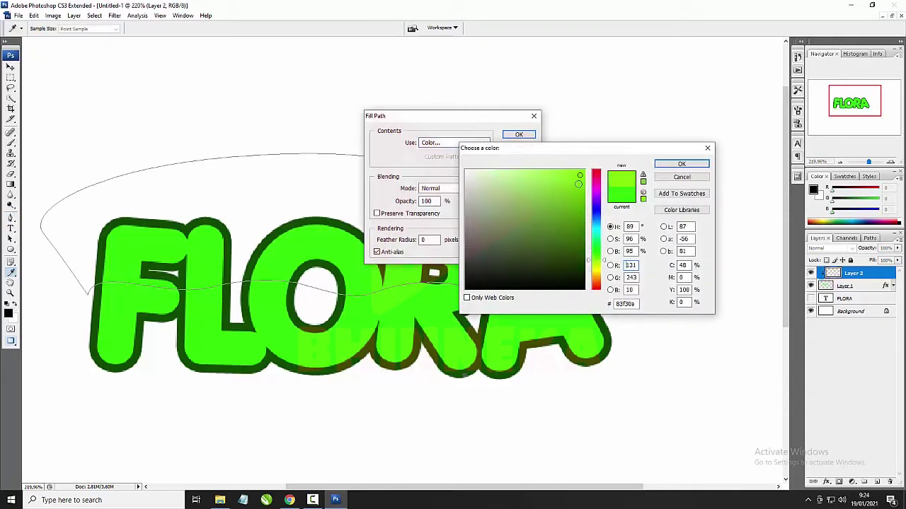
pyautogui.moveTo(570, 170); pyautogui.dragTo(568, 167)
pyautogui.press('Return')
pyautogui.press('Return')
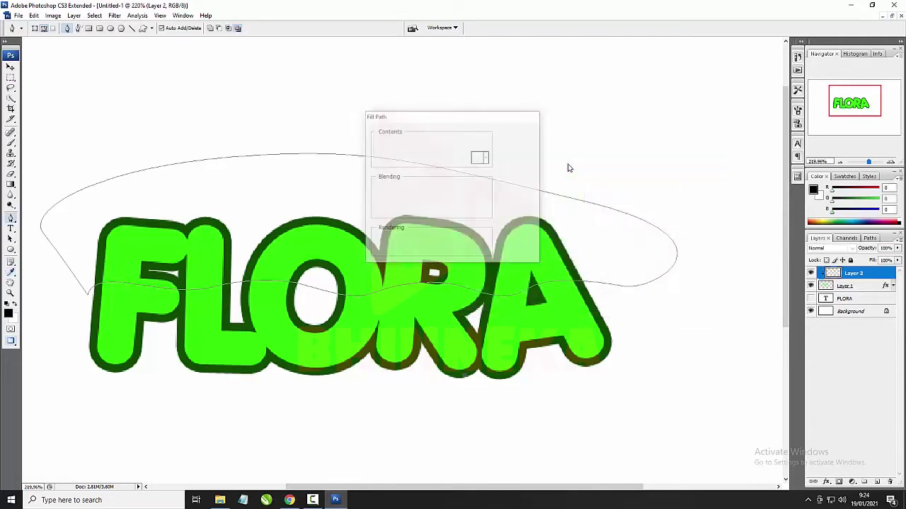
# - Hide the filled path's outline and add a new clipped layer between the light green wave layer and the letter layer
pyautogui.click(876, 482)
pyautogui.moveTo(876, 286); pyautogui.dragTo(876, 291)
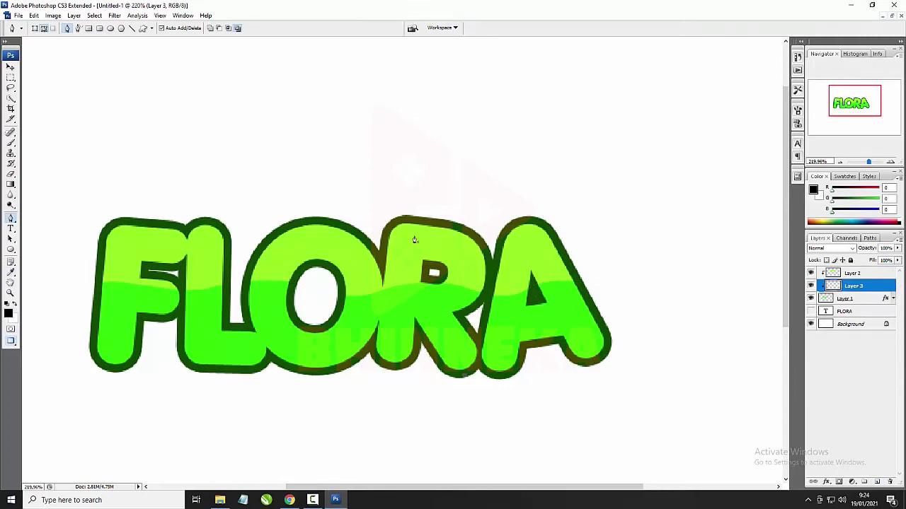
pyautogui.rightClick(252, 207)
pyautogui.click(547, 320)
pyautogui.rightClick(370, 234)
# - Draw a second closed Pen path with a wavy lower edge across the upper part of the letters, enclosing their tops
pyautogui.click(69, 257)
pyautogui.click(82, 257)
pyautogui.moveTo(164, 248); pyautogui.dragTo(201, 256)
pyautogui.moveTo(291, 252); pyautogui.dragTo(331, 246)
pyautogui.click(430, 250)
pyautogui.moveTo(563, 232); pyautogui.dragTo(585, 214)
pyautogui.moveTo(513, 174); pyautogui.dragTo(365, 165)
pyautogui.moveTo(140, 169); pyautogui.dragTo(70, 173)
pyautogui.click(82, 256)
# - Fill the upper wavy path with a brighter yellow-green, hide its outline and move its layer above the light green wave layer
pyautogui.rightClick(427, 187)
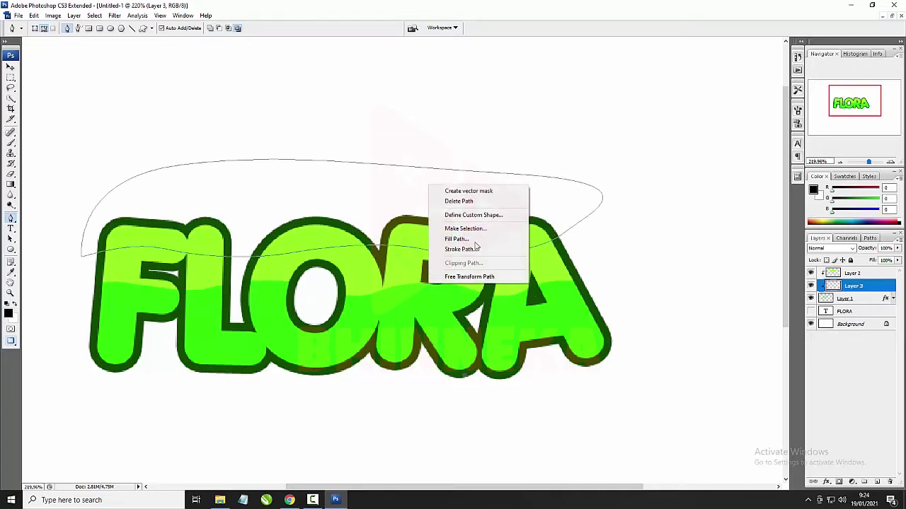
pyautogui.click(464, 239)
pyautogui.click(443, 142)
pyautogui.click(433, 155)
pyautogui.click(267, 254)
pyautogui.click(598, 265)
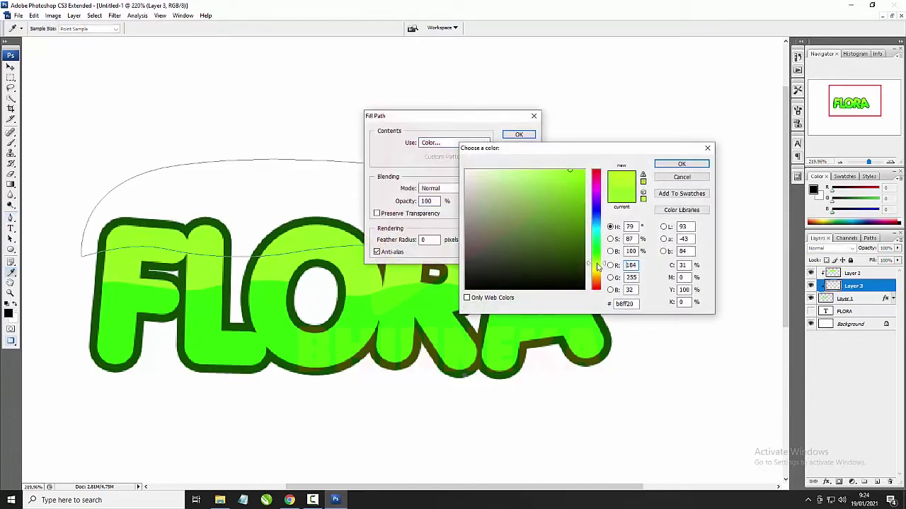
pyautogui.click(562, 167)
pyautogui.press('Return')
pyautogui.press('Return')
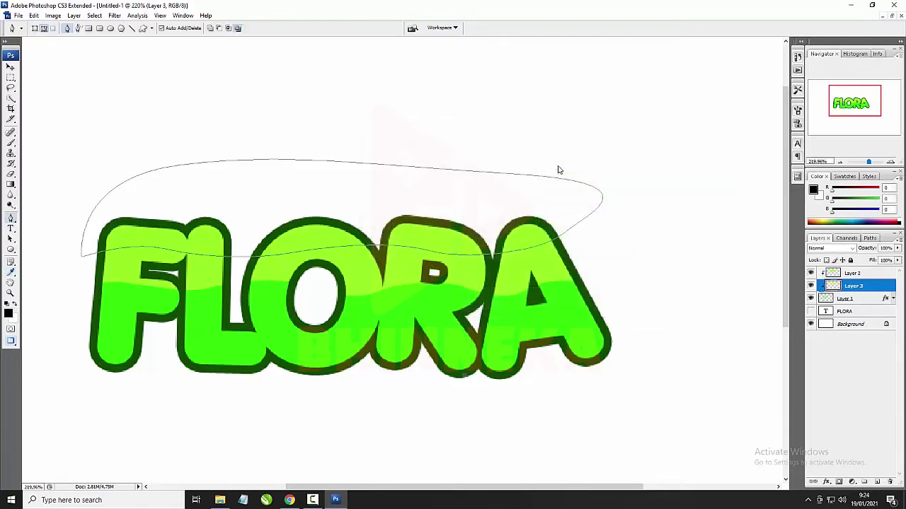
pyautogui.press('Return')
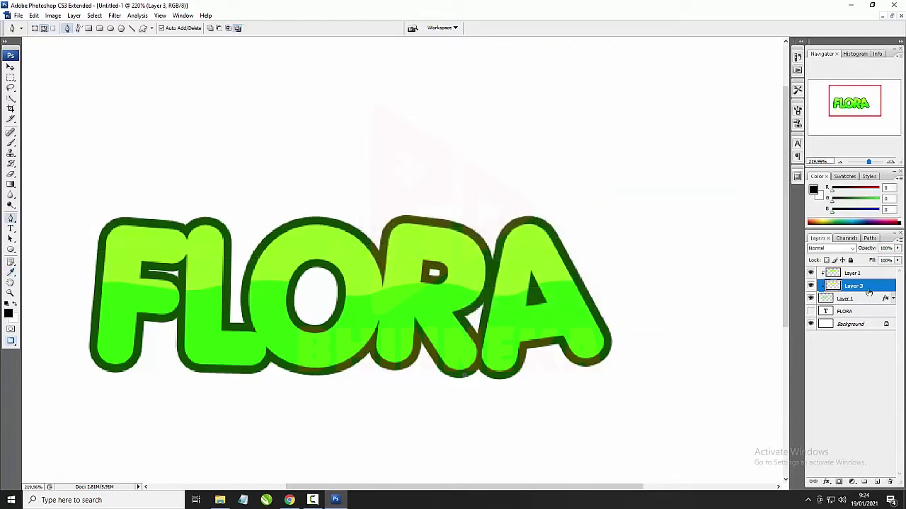
pyautogui.moveTo(869, 287); pyautogui.dragTo(871, 271)
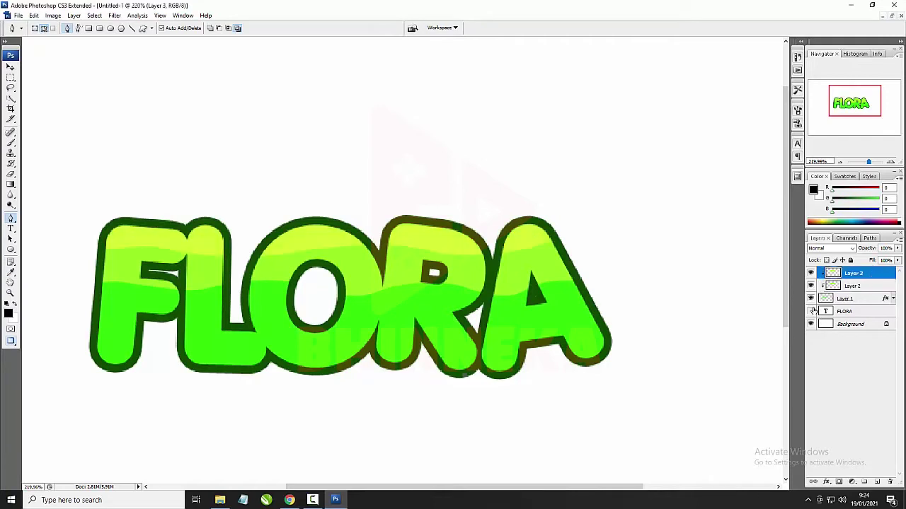
# - Start a highlight path with the Pen tool just inside the top edges of the F and L
pyautogui.scroll(1, 408, 284)
pyautogui.scroll(-3, 400, 284)
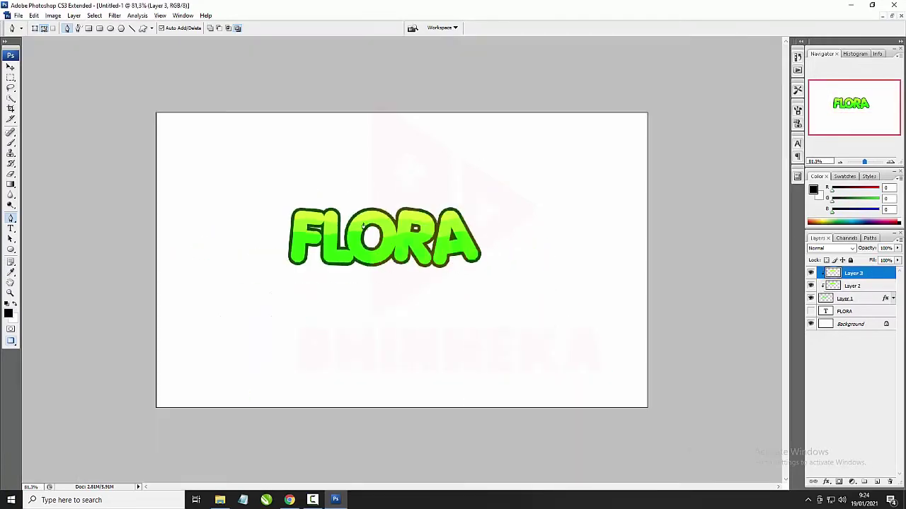
pyautogui.scroll(1, 389, 213)
pyautogui.scroll(2, 420, 195)
pyautogui.scroll(1, 141, 198)
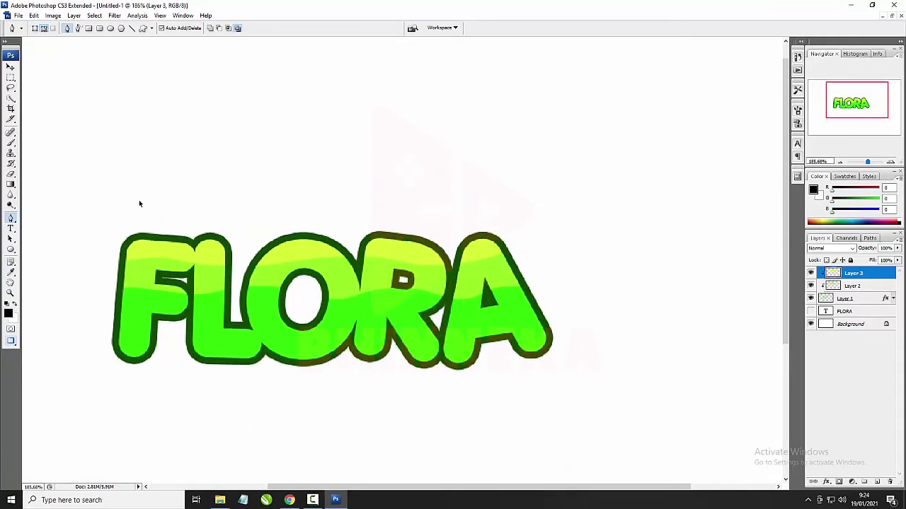
pyautogui.scroll(2, 109, 267)
pyautogui.scroll(2, 108, 267)
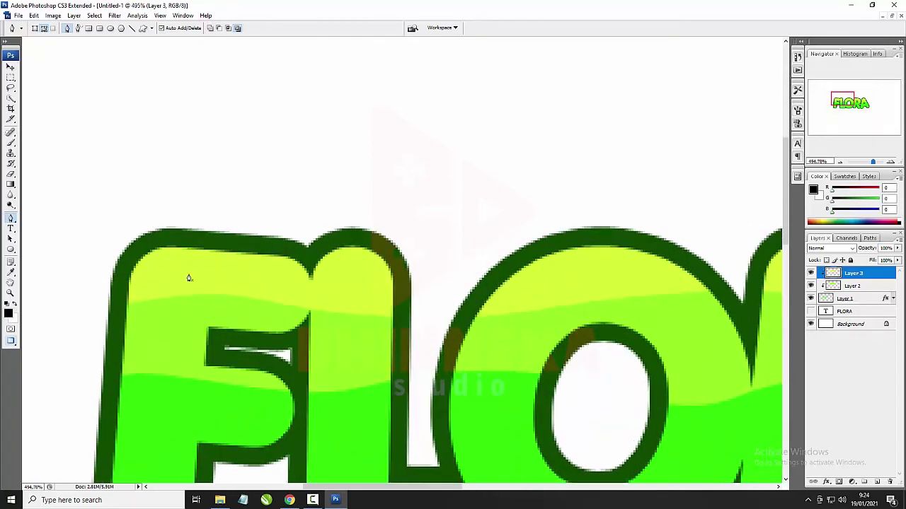
pyautogui.scroll(1, 123, 287)
pyautogui.click(133, 284)
pyautogui.moveTo(189, 256); pyautogui.dragTo(239, 262)
pyautogui.moveTo(375, 303); pyautogui.dragTo(391, 271)
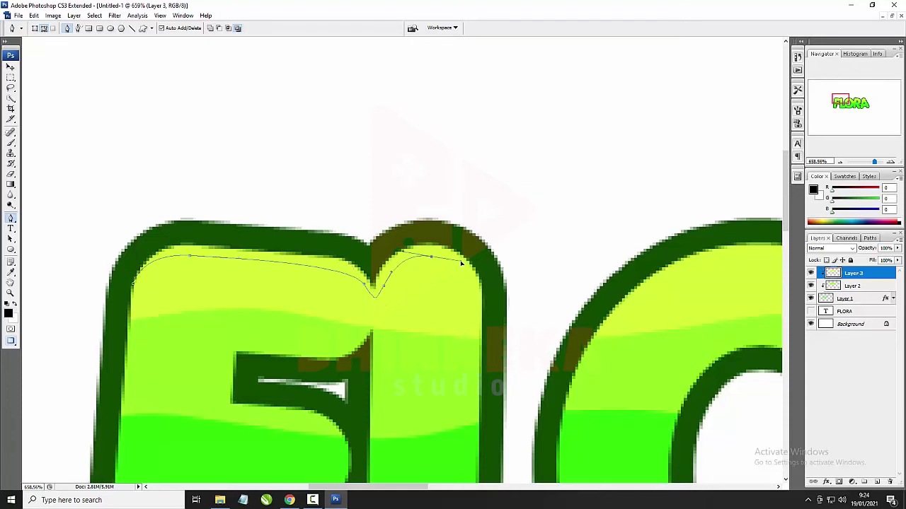
pyautogui.moveTo(481, 290); pyautogui.dragTo(480, 299)
# - Continue the highlight path across the gap after the L and along the inside top curve of the O
pyautogui.hscroll(3, 525, 299)
pyautogui.hscroll(2, 525, 299)
pyautogui.click(487, 298)
pyautogui.hscroll(3, 552, 289)
pyautogui.moveTo(508, 255); pyautogui.dragTo(593, 264)
pyautogui.click(650, 298)
pyautogui.hscroll(4, 650, 298)
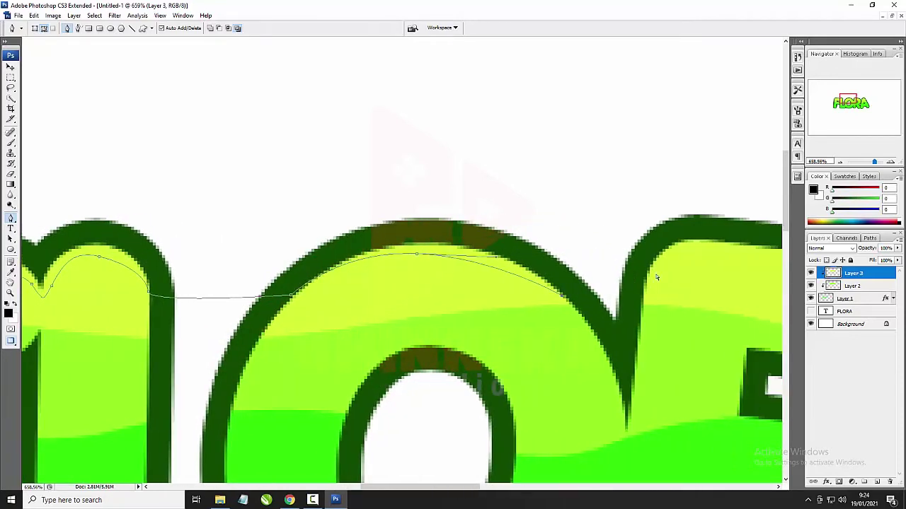
pyautogui.click(599, 286)
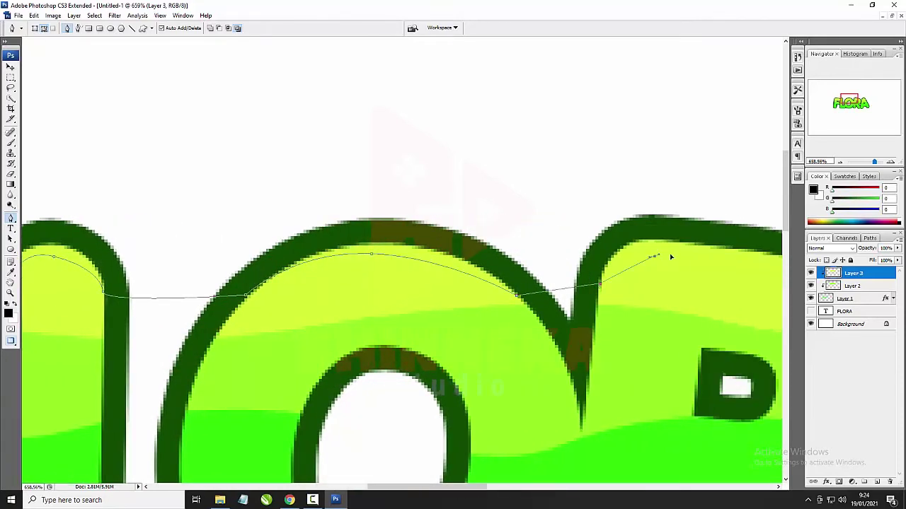
# - Extend the highlight path just inside the top edges of the R and the A
pyautogui.moveTo(651, 253); pyautogui.dragTo(687, 254)
pyautogui.hscroll(4, 697, 261)
pyautogui.hscroll(3, 693, 271)
pyautogui.scroll(-3, 497, 279)
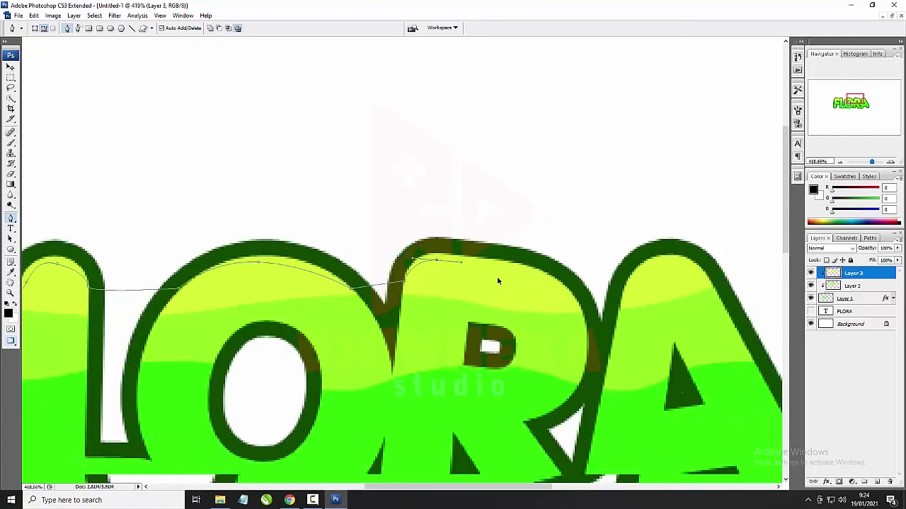
pyautogui.hscroll(2, 547, 287)
pyautogui.scroll(3, 498, 292)
pyautogui.moveTo(513, 288); pyautogui.dragTo(551, 322)
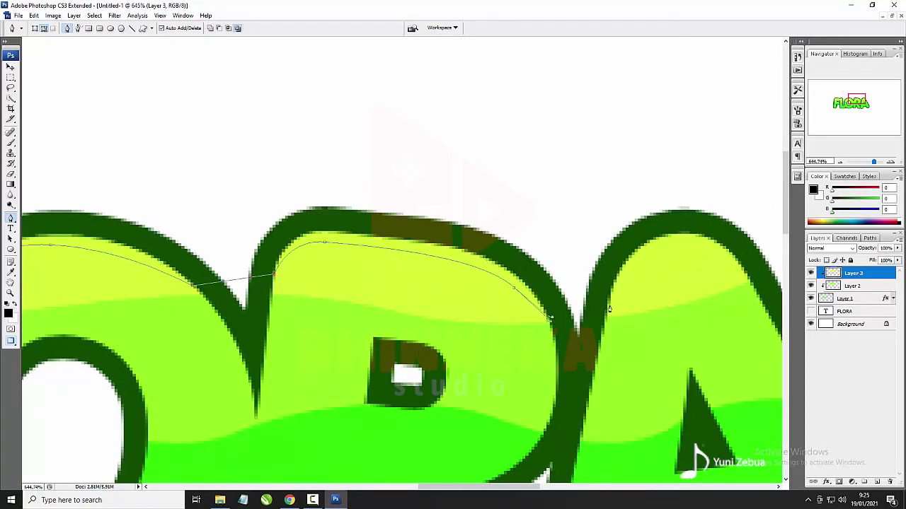
pyautogui.moveTo(611, 291); pyautogui.dragTo(718, 245)
pyautogui.click(743, 266)
# - Close the highlight path by looping it back above the letters to its starting point on the F
pyautogui.moveTo(745, 197); pyautogui.dragTo(641, 171)
pyautogui.moveTo(487, 164); pyautogui.dragTo(404, 165)
pyautogui.scroll(-10, 353, 170)
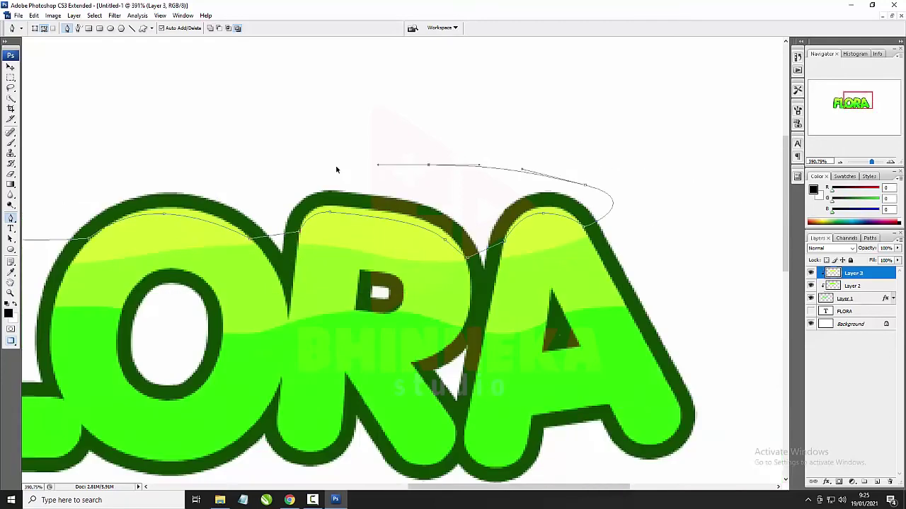
pyautogui.scroll(3, 359, 124)
pyautogui.moveTo(296, 135); pyautogui.dragTo(228, 153)
pyautogui.moveTo(207, 172); pyautogui.dragTo(202, 207)
pyautogui.click(216, 215)
# - Fill the highlight path with a very pale yellow-green and hide the path outline
pyautogui.rightClick(453, 204)
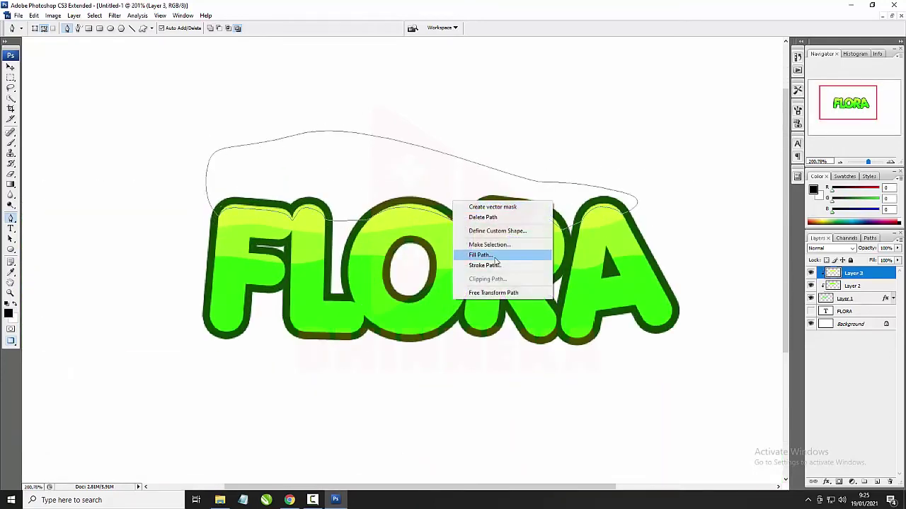
pyautogui.click(488, 256)
pyautogui.click(465, 144)
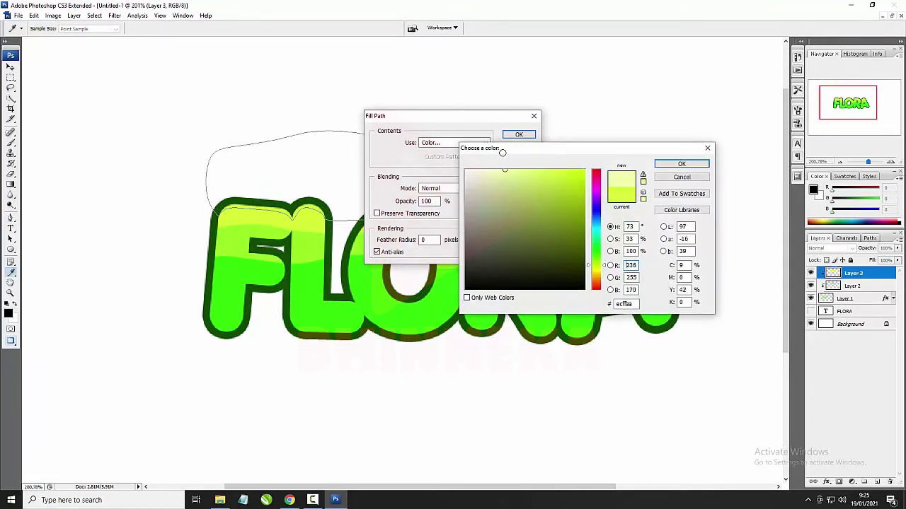
pyautogui.press('Escape')
pyautogui.press('Escape')
pyautogui.press('Return')
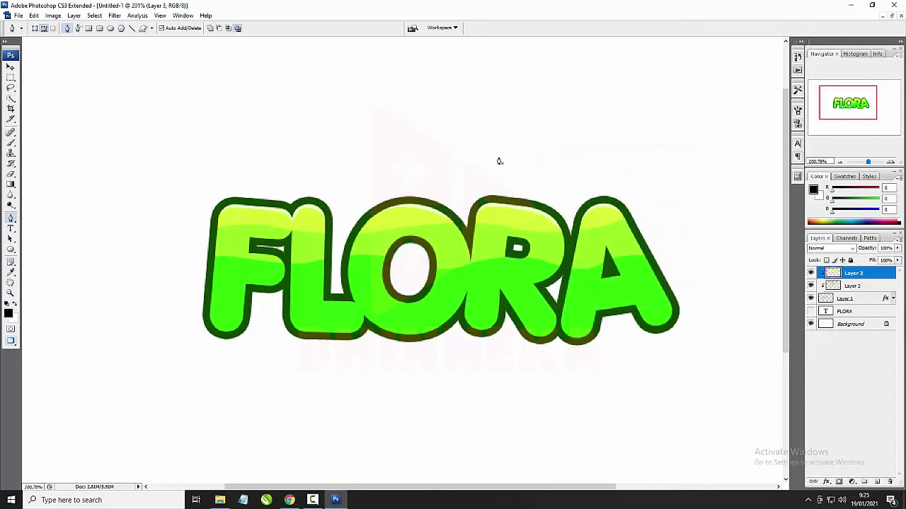
# - Add a new clipped layer directly above the green letter layer, beneath both wave layers
pyautogui.scroll(-2, 513, 346)
pyautogui.click(859, 299)
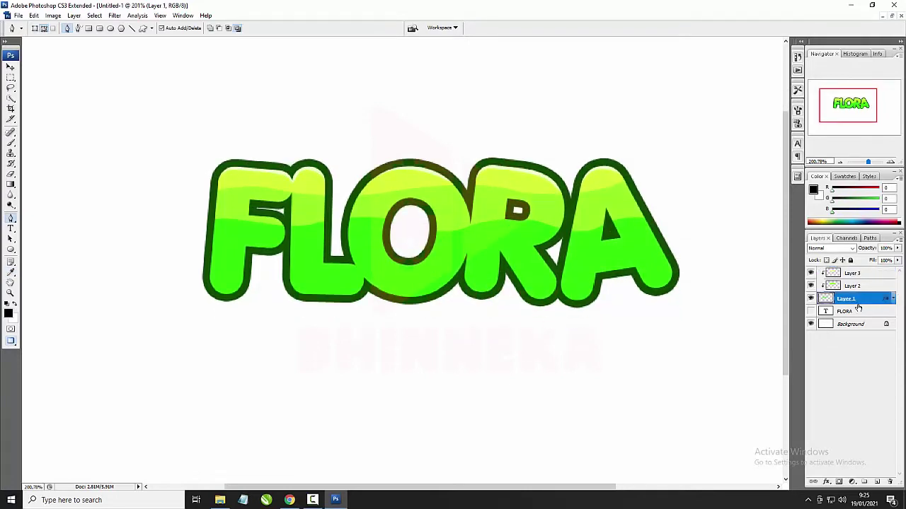
pyautogui.click(877, 482)
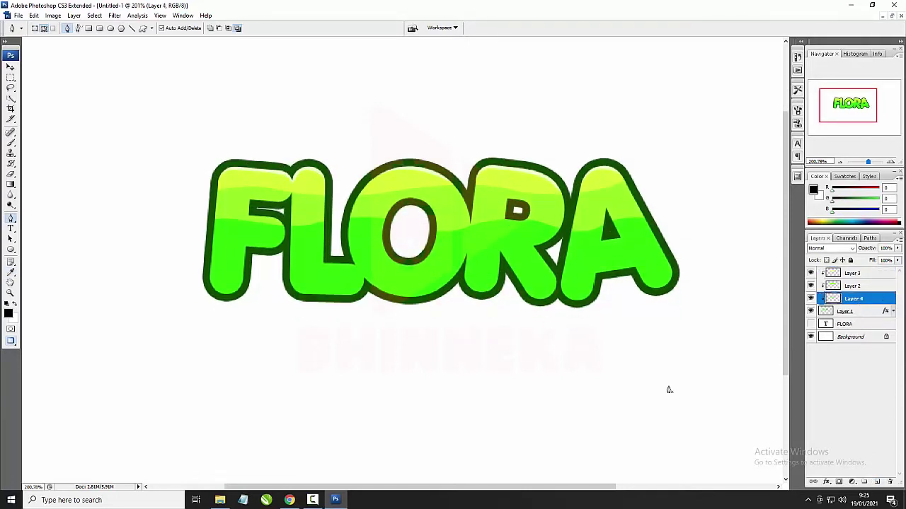
# - Draw a pair of small leaf-shaped Pen paths at the lower wave edge on the F
pyautogui.scroll(7, 241, 278)
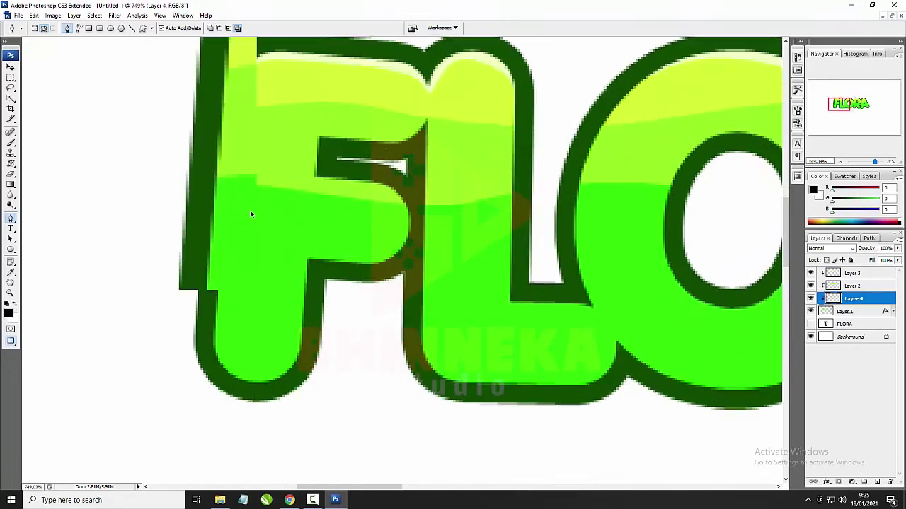
pyautogui.scroll(2, 136, 237)
pyautogui.scroll(3, 271, 255)
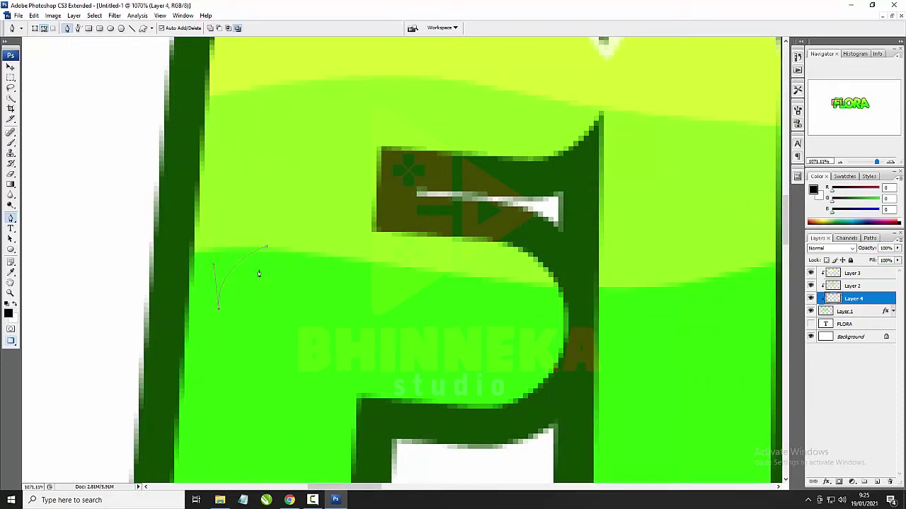
pyautogui.moveTo(266, 247); pyautogui.dragTo(262, 195)
pyautogui.click(305, 304)
pyautogui.scroll(-4, 289, 214)
pyautogui.scroll(3, 344, 205)
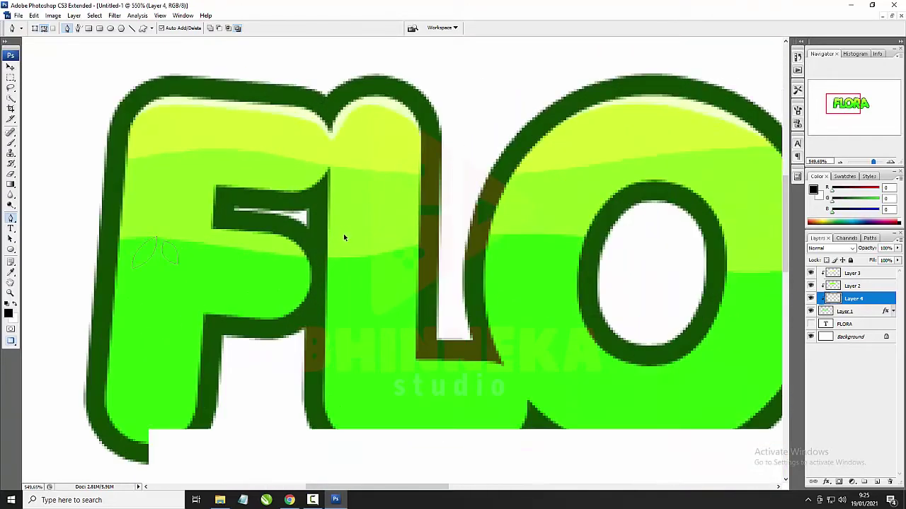
# - Draw another pair of small leaf-shaped paths at the lower wave edge on the L
pyautogui.hscroll(-1, 419, 263)
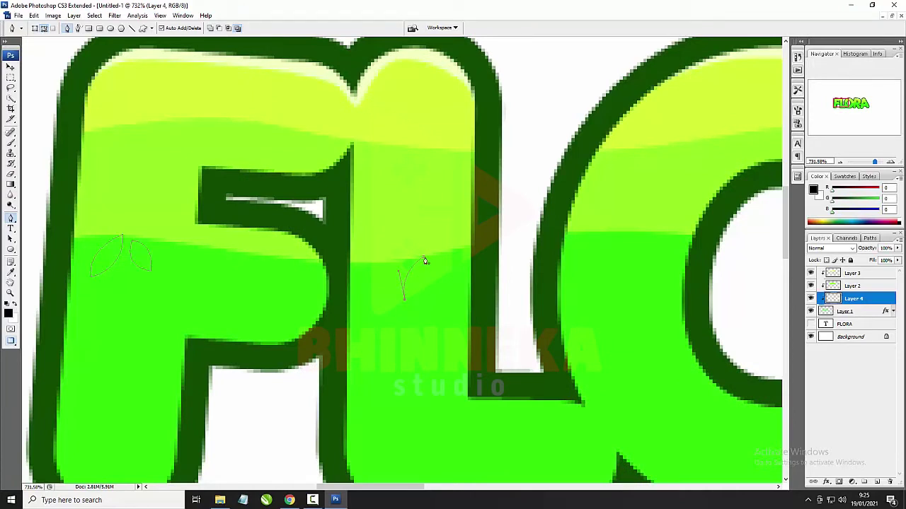
pyautogui.moveTo(422, 257); pyautogui.dragTo(406, 227)
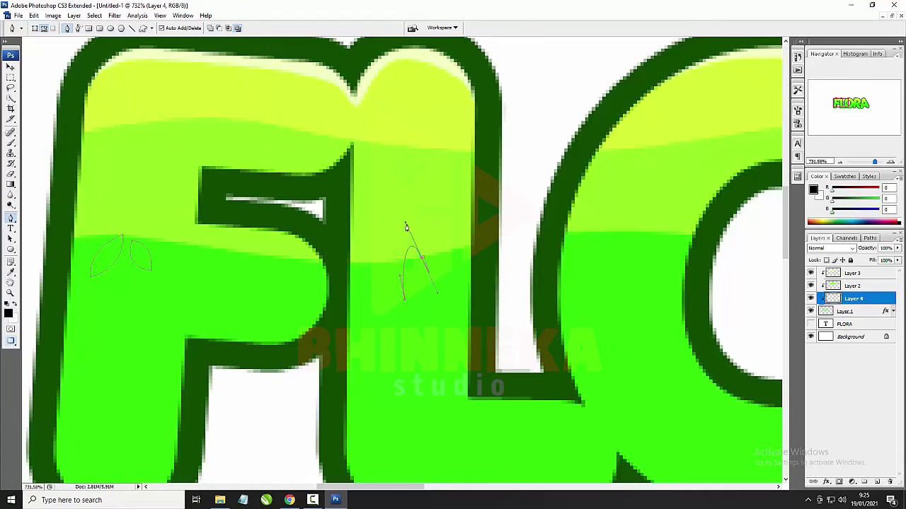
pyautogui.moveTo(408, 217); pyautogui.dragTo(412, 222)
pyautogui.click(429, 260)
pyautogui.moveTo(447, 282); pyautogui.dragTo(445, 306)
# - Draw a matching pair of leaf-shaped paths at the lower wave edge on the O, beside its inner hole
pyautogui.hscroll(6, 487, 262)
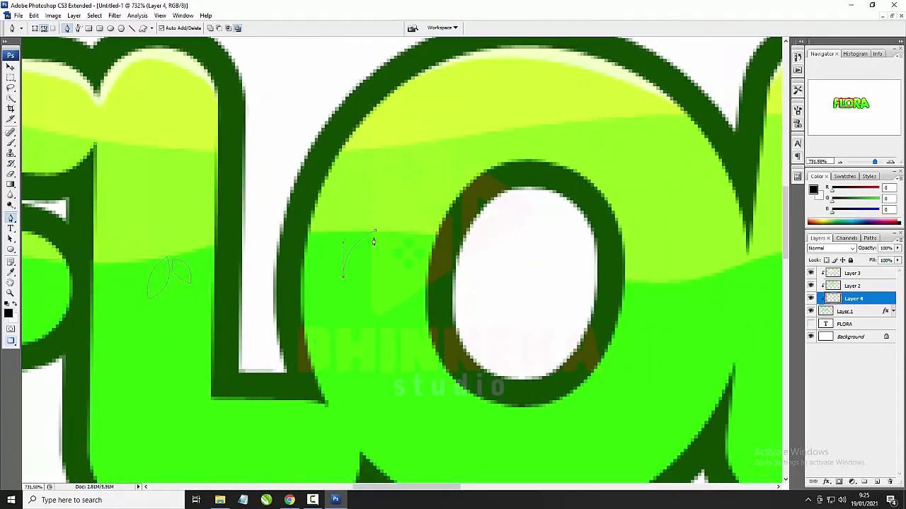
pyautogui.moveTo(375, 231); pyautogui.dragTo(366, 191)
pyautogui.moveTo(403, 264); pyautogui.dragTo(404, 296)
pyautogui.keyDown('alt'); pyautogui.click(403, 264); pyautogui.keyUp('alt')
pyautogui.click(379, 234)
# - Draw a pair of small leaf-shaped Pen paths at the lower wave edge on the R, beneath its inner hole
pyautogui.hscroll(5, 485, 243)
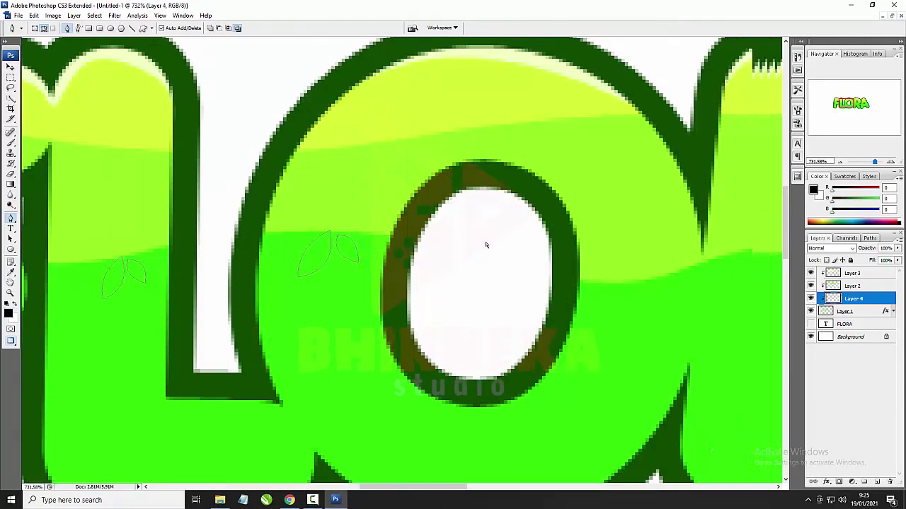
pyautogui.hscroll(1, 620, 263)
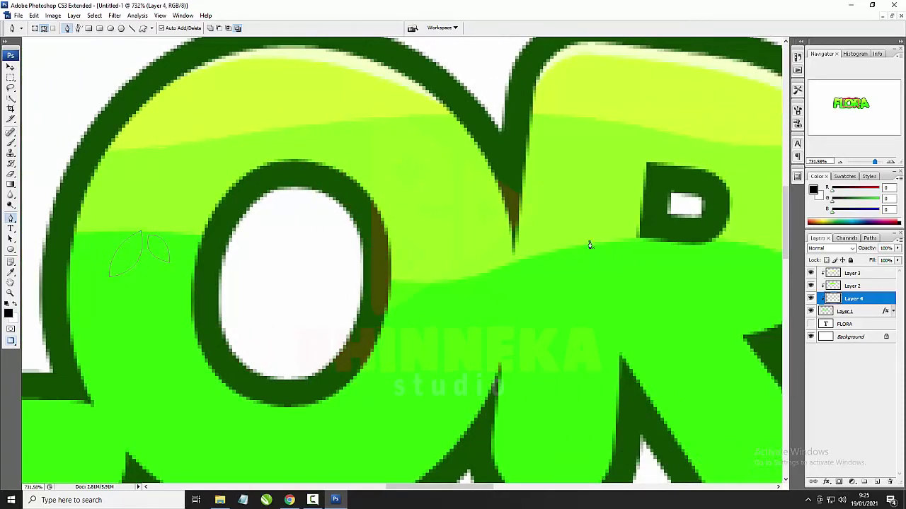
pyautogui.hotkey('ctrl', 'z')
pyautogui.scroll(-5, 579, 251)
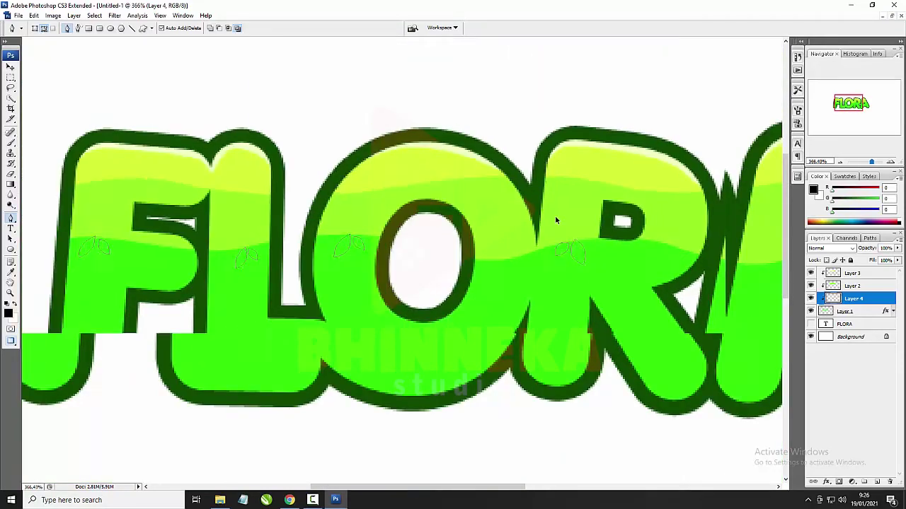
# - Draw another pair of small leaf-shaped paths at the lower wave edge on the A, beside its triangular hole
pyautogui.hscroll(3, 584, 215)
pyautogui.scroll(5, 571, 232)
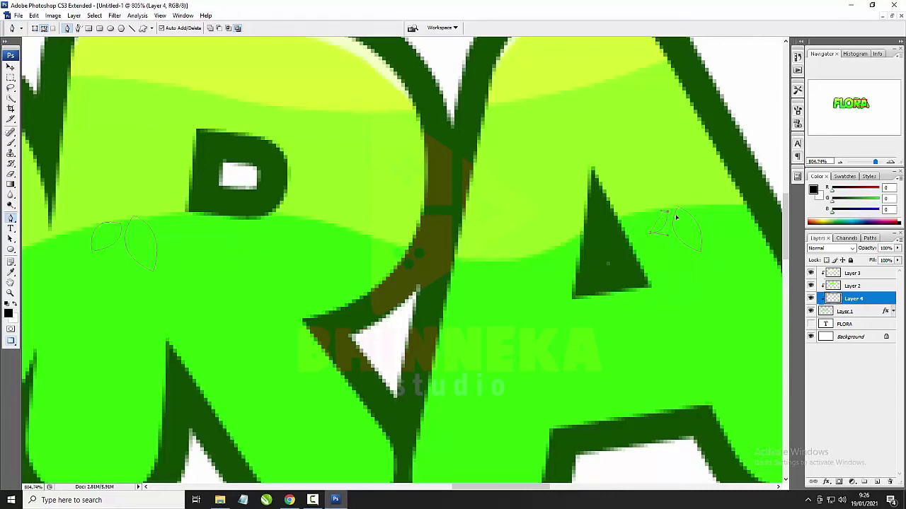
pyautogui.scroll(-12, 525, 217)
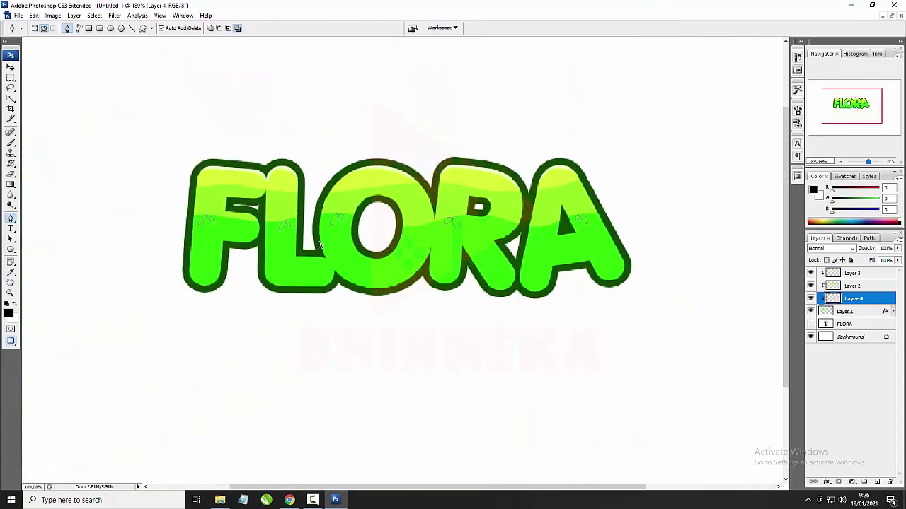
# - Fill all the leaf paths with the yellow-green 94ff20 sampled from the lower wave band, then clear the paths
pyautogui.scroll(4, 441, 236)
pyautogui.rightClick(417, 202)
pyautogui.click(442, 255)
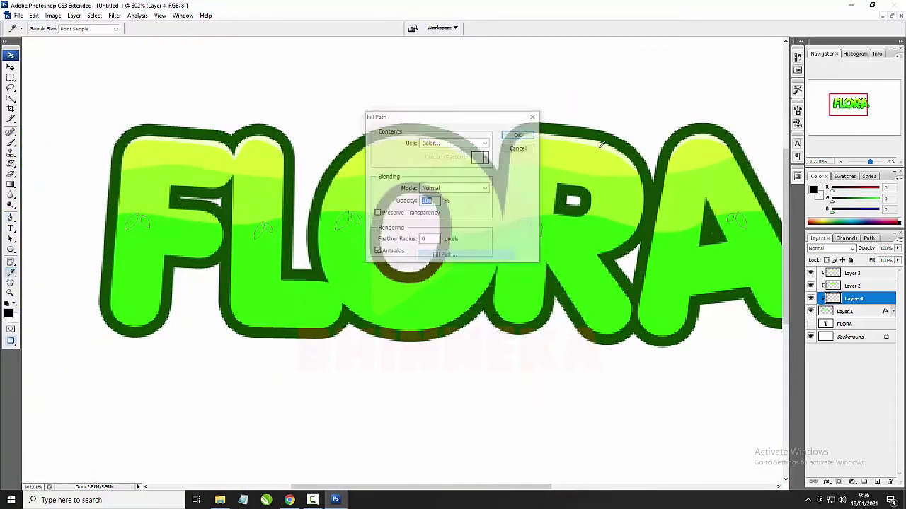
pyautogui.click(453, 143)
pyautogui.click(443, 168)
pyautogui.click(267, 192)
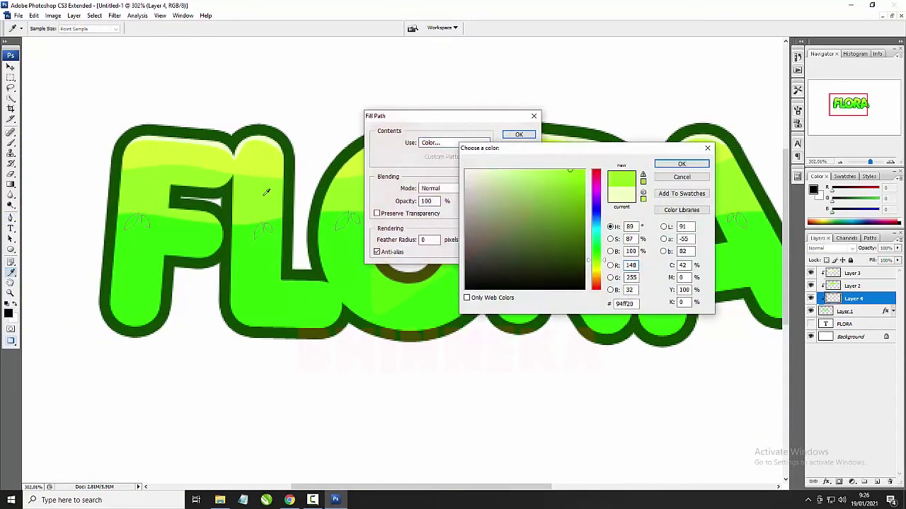
pyautogui.press('Return')
pyautogui.press('Return')
pyautogui.scroll(-3, 279, 182)
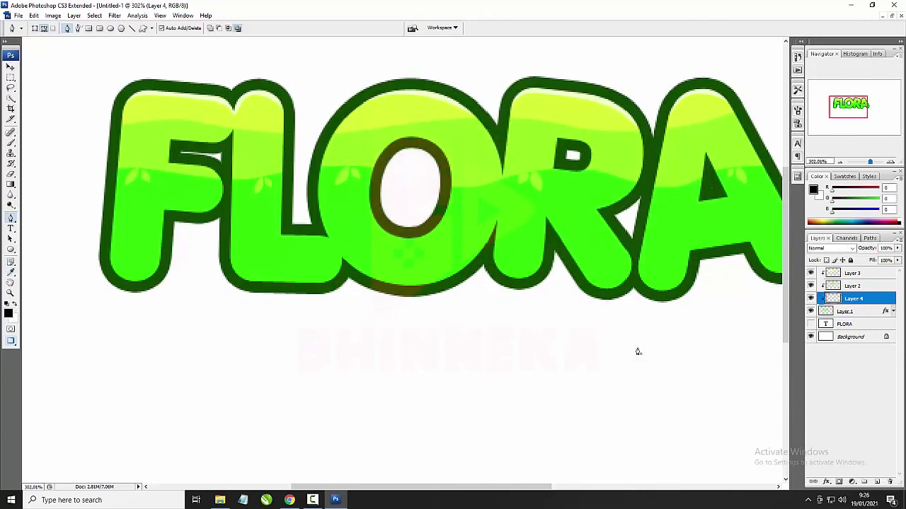
# - Add another new clipped layer directly above the green letter layer, beneath the leaf layer
pyautogui.click(852, 313)
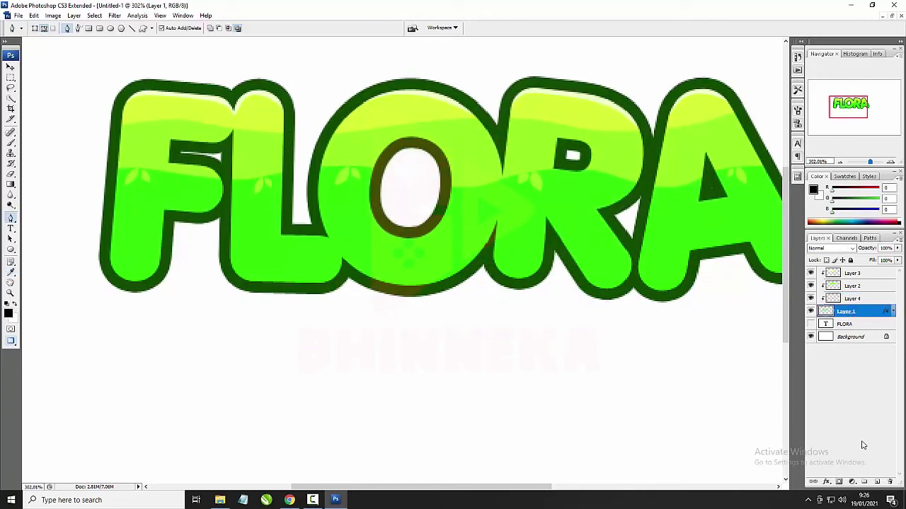
pyautogui.scroll(1, 211, 301)
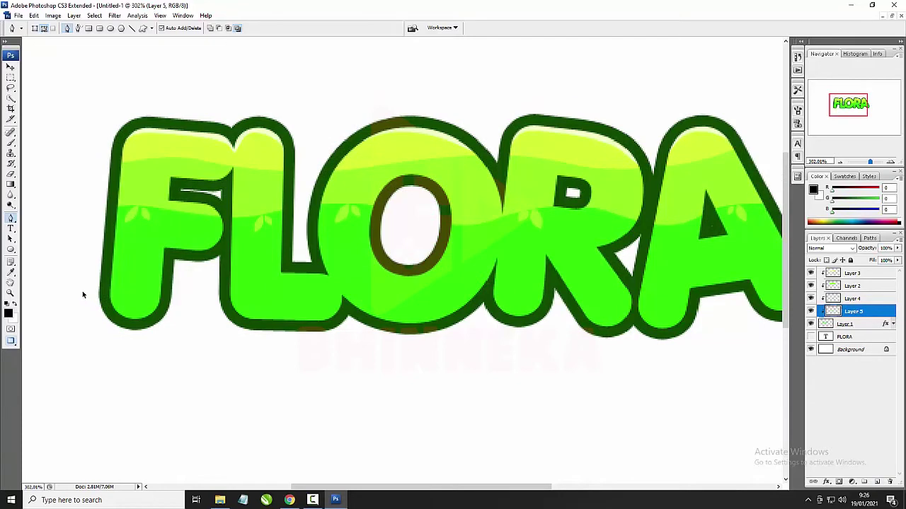
# - Start a Pen path for the bottom shading, curving slightly inside the lower edges of the F and L
pyautogui.scroll(3, 87, 295)
pyautogui.moveTo(175, 332); pyautogui.dragTo(221, 331)
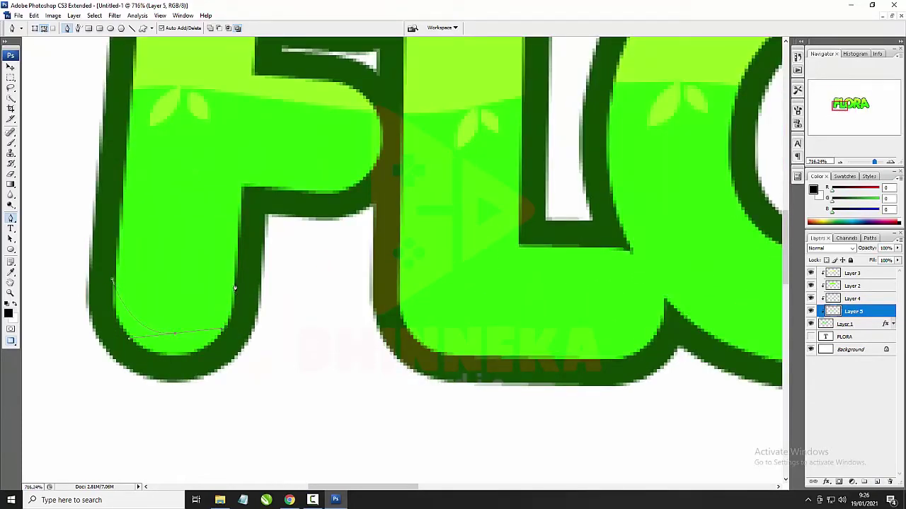
pyautogui.click(398, 280)
pyautogui.moveTo(505, 347); pyautogui.dragTo(508, 345)
pyautogui.click(626, 342)
pyautogui.moveTo(663, 297); pyautogui.dragTo(669, 263)
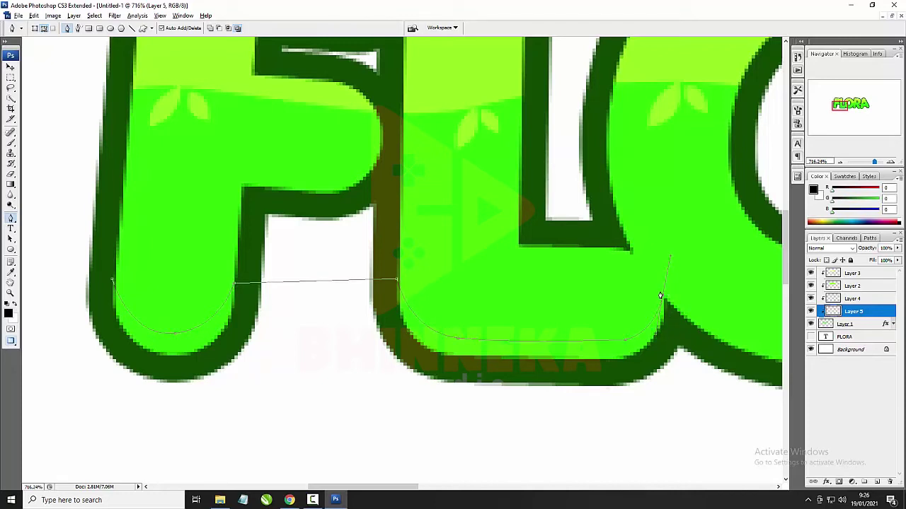
# - Continue the shading path along the bottom curve of the O, up to the notch where it meets the R
pyautogui.scroll(-14, 436, 240)
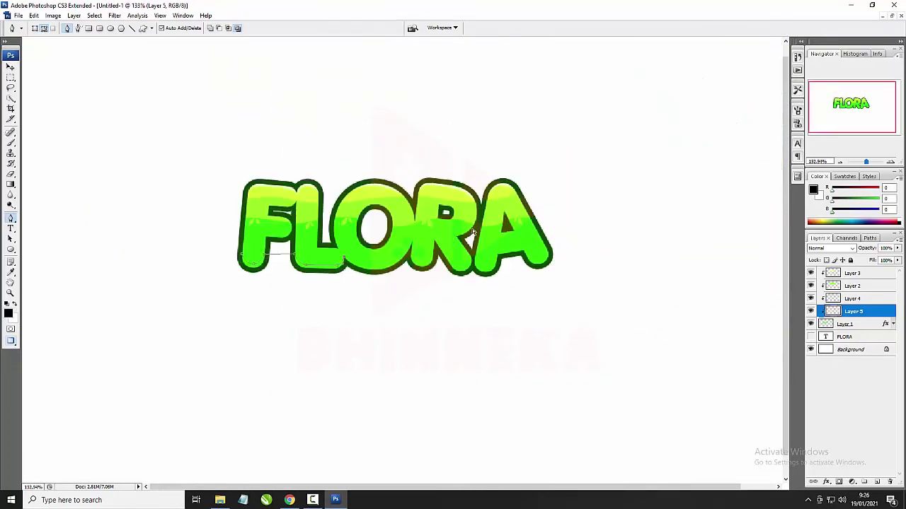
pyautogui.scroll(2, 304, 261)
pyautogui.scroll(5, 303, 259)
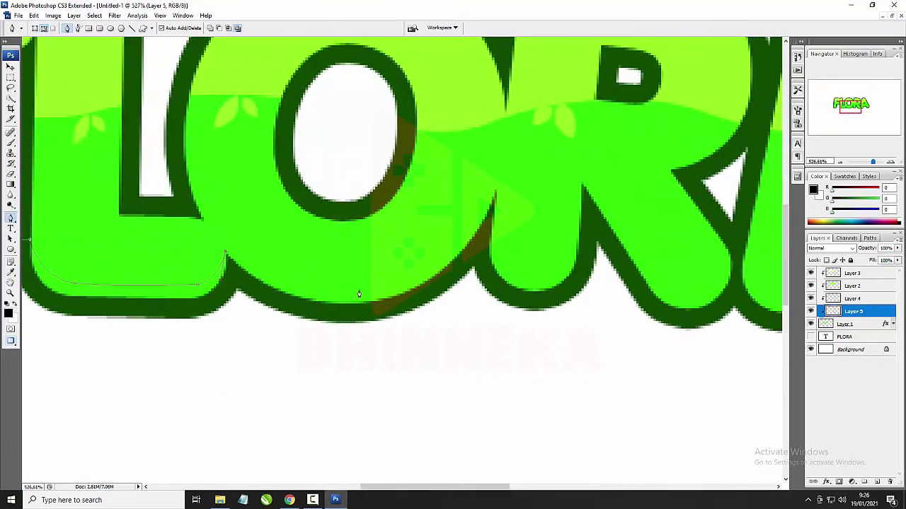
pyautogui.moveTo(357, 288); pyautogui.dragTo(433, 279)
pyautogui.moveTo(516, 162); pyautogui.dragTo(535, 134)
# - Trace the shading path around the inside of both R feet and across to the left edge of the A
pyautogui.scroll(3, 519, 221)
pyautogui.moveTo(450, 263); pyautogui.dragTo(466, 282)
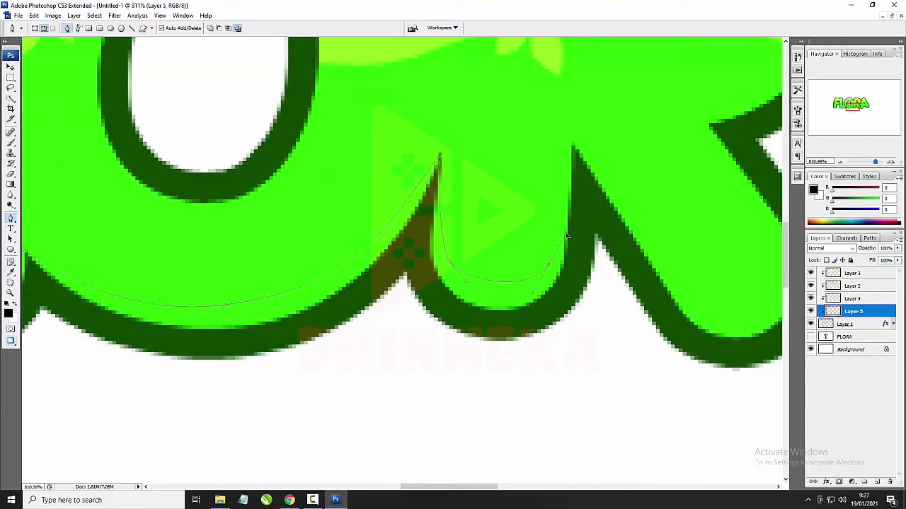
pyautogui.click(573, 148)
pyautogui.hscroll(3, 621, 247)
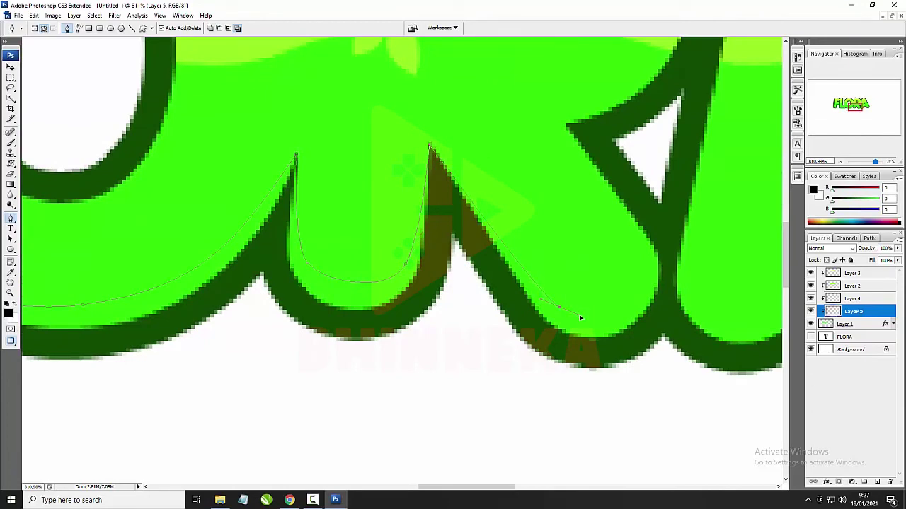
pyautogui.moveTo(651, 247); pyautogui.dragTo(655, 167)
pyautogui.click(684, 226)
# - Curve the shading path inside the A's left foot and along the underside to the inner corner of its right foot
pyautogui.scroll(-4, 648, 241)
pyautogui.hscroll(3, 688, 263)
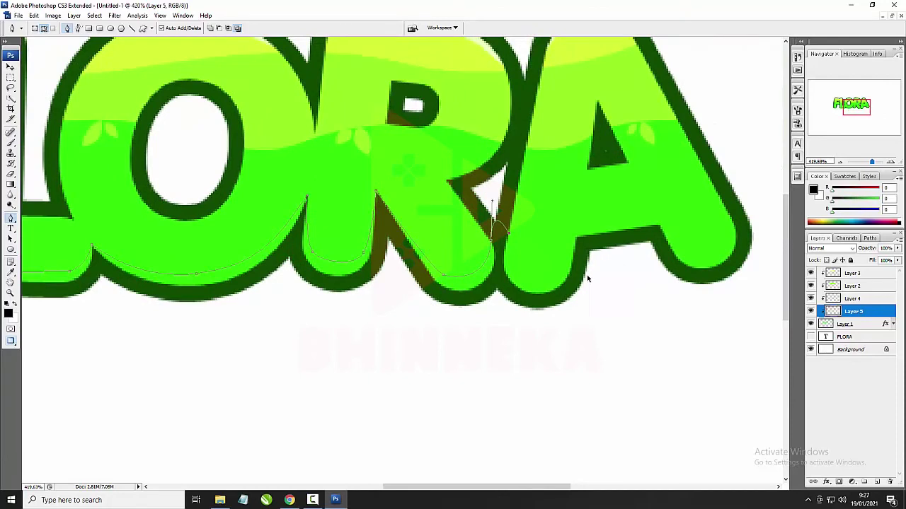
pyautogui.scroll(3, 587, 278)
pyautogui.moveTo(519, 285); pyautogui.dragTo(561, 293)
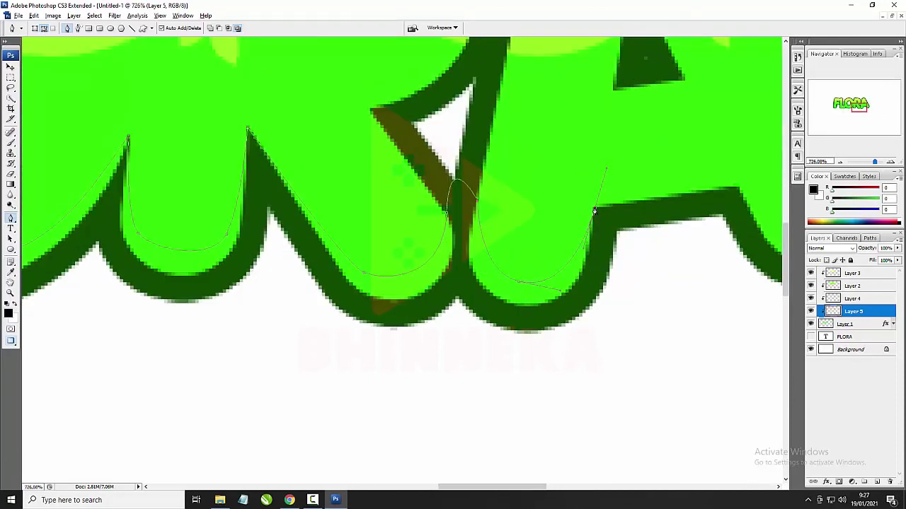
pyautogui.scroll(-3, 571, 216)
pyautogui.moveTo(655, 210); pyautogui.dragTo(555, 209)
pyautogui.scroll(2, 548, 208)
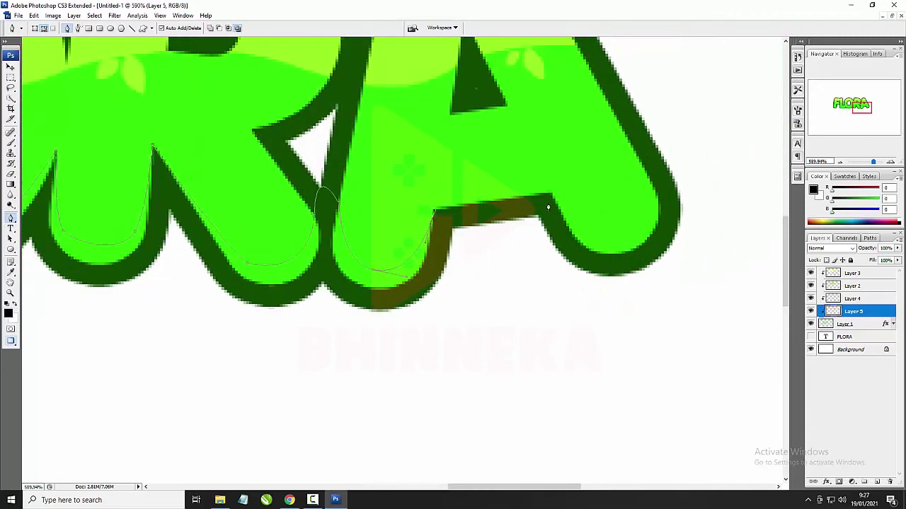
pyautogui.click(551, 195)
# - Loop the path below the whole word and close it at its starting point on the F
pyautogui.moveTo(519, 340); pyautogui.dragTo(272, 348)
pyautogui.scroll(-3, 292, 296)
pyautogui.scroll(-3, 292, 296)
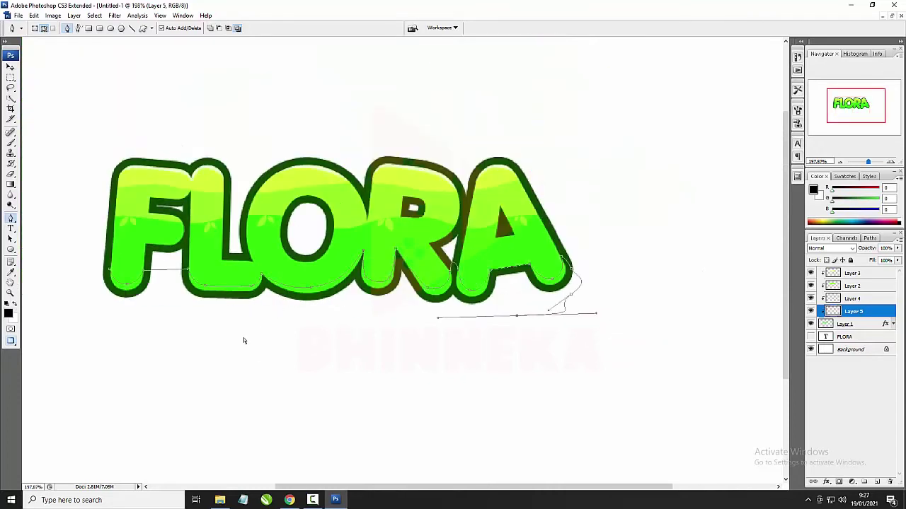
pyautogui.moveTo(117, 297); pyautogui.dragTo(130, 267)
pyautogui.click(146, 271)
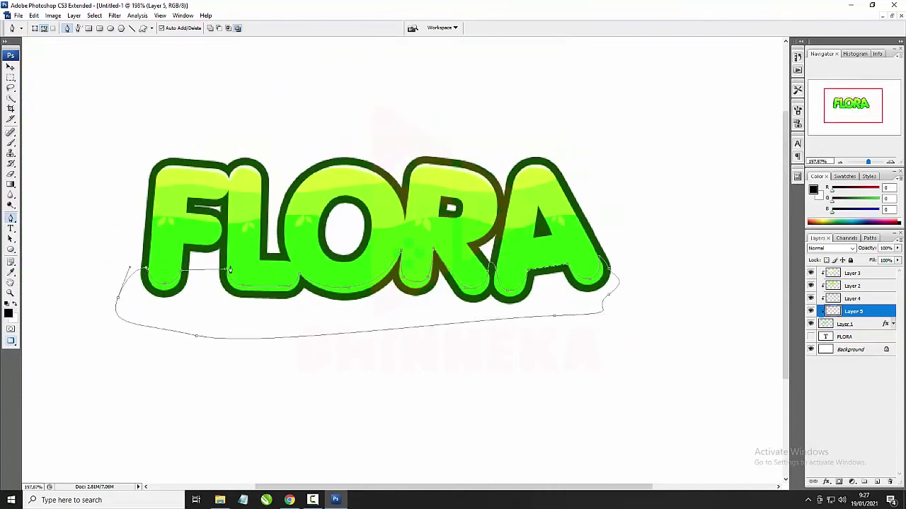
pyautogui.rightClick(392, 248)
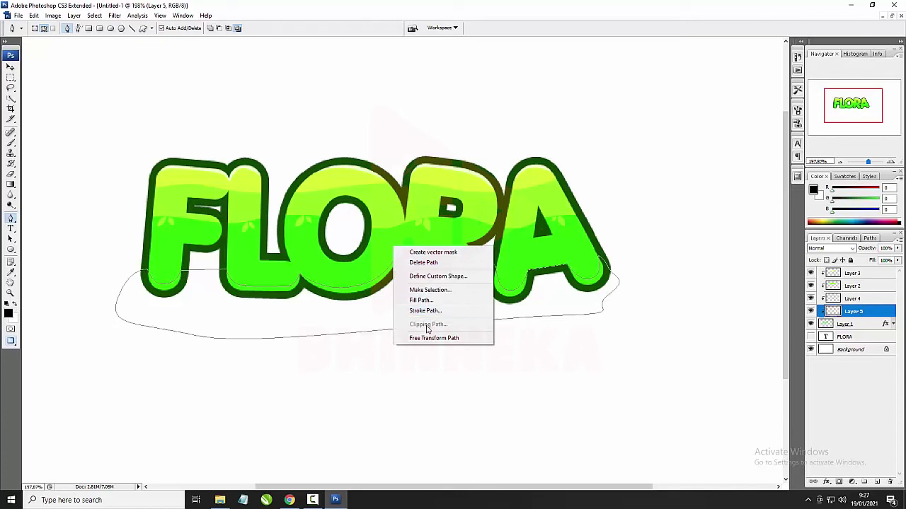
pyautogui.click(423, 338)
pyautogui.moveTo(423, 340); pyautogui.dragTo(422, 339)
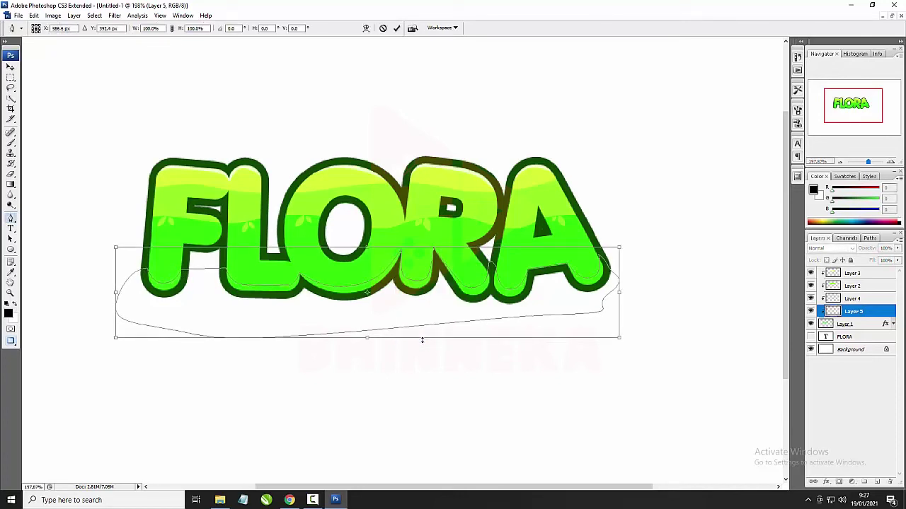
pyautogui.press('Return')
# - Fill the closed shading path with a slightly darker green, based on the color sampled from the letters
pyautogui.rightClick(455, 303)
pyautogui.click(482, 356)
pyautogui.click(455, 144)
pyautogui.click(467, 154)
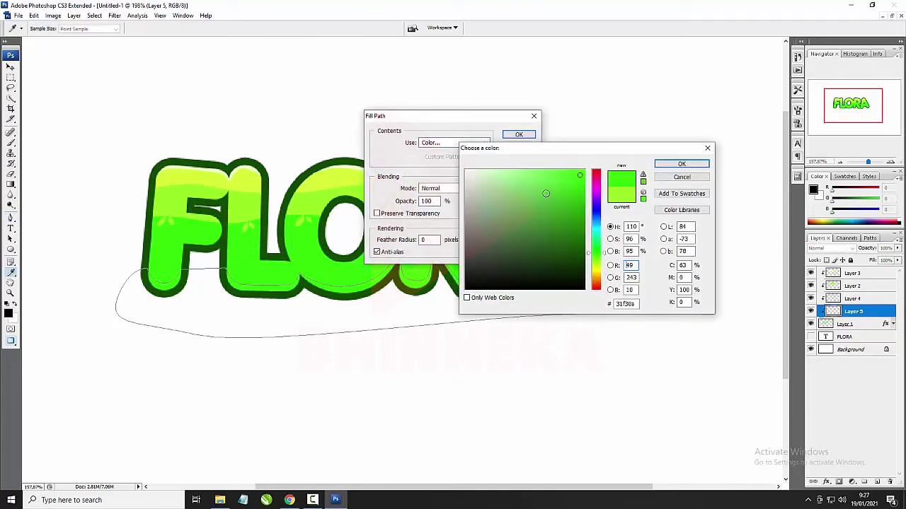
pyautogui.moveTo(581, 178); pyautogui.dragTo(584, 198)
pyautogui.press('Return')
pyautogui.press('Return')
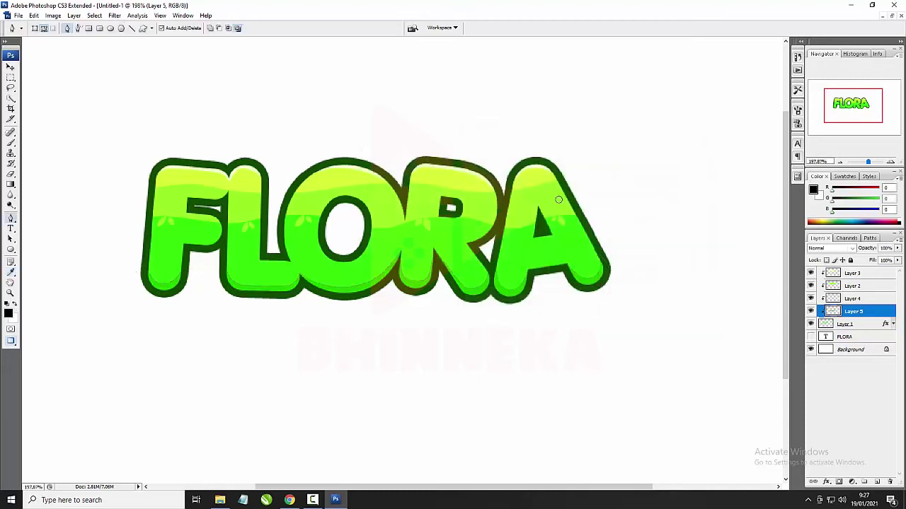
# - Undo the shading fill and adjust the path's curves along the bottoms of the F and L
pyautogui.scroll(-2, 382, 254)
pyautogui.scroll(4, 178, 269)
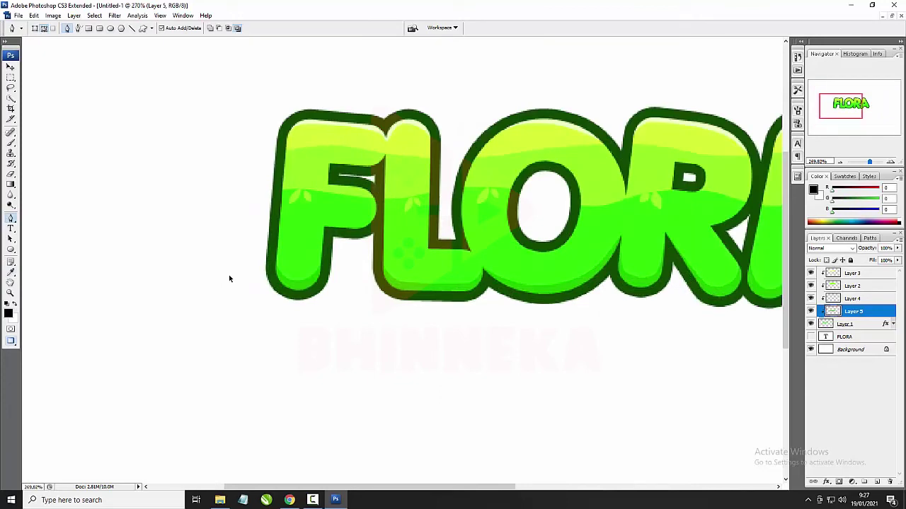
pyautogui.scroll(4, 303, 267)
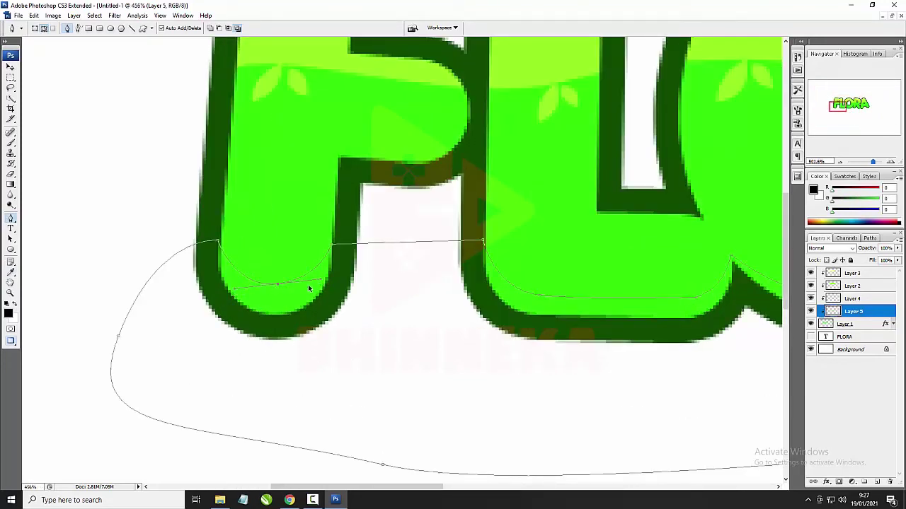
pyautogui.scroll(-3, 307, 288)
pyautogui.scroll(2, 430, 292)
pyautogui.scroll(1, 430, 292)
pyautogui.moveTo(454, 294); pyautogui.dragTo(457, 289)
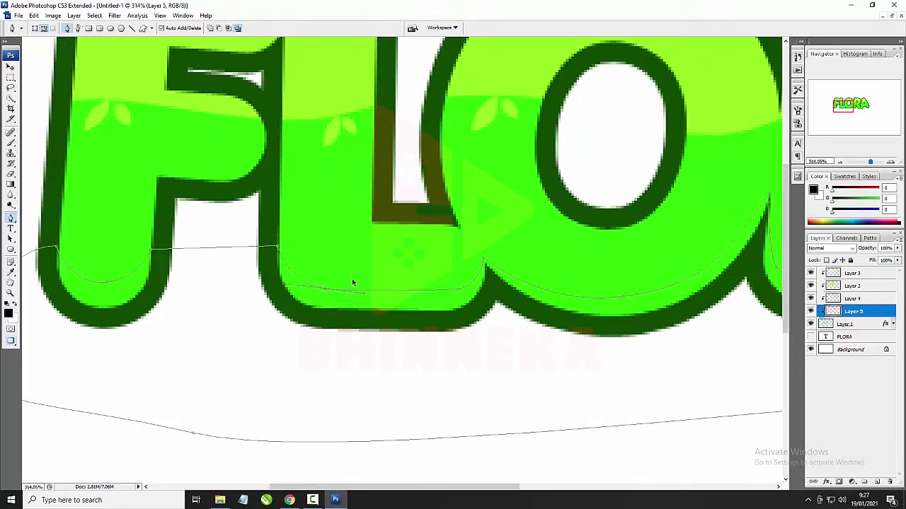
# - Refine the path's curves along the bottoms of the O, R and A
pyautogui.scroll(-3, 350, 279)
pyautogui.scroll(2, 431, 289)
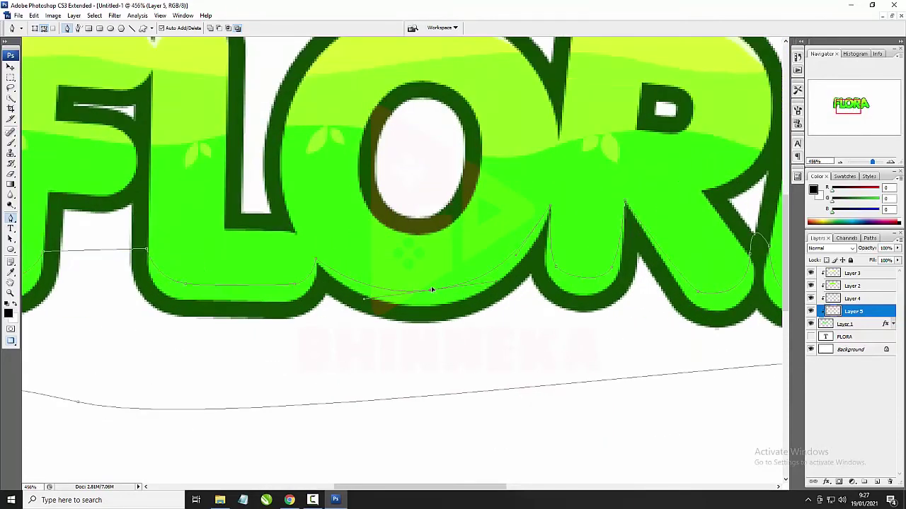
pyautogui.hscroll(4, 579, 269)
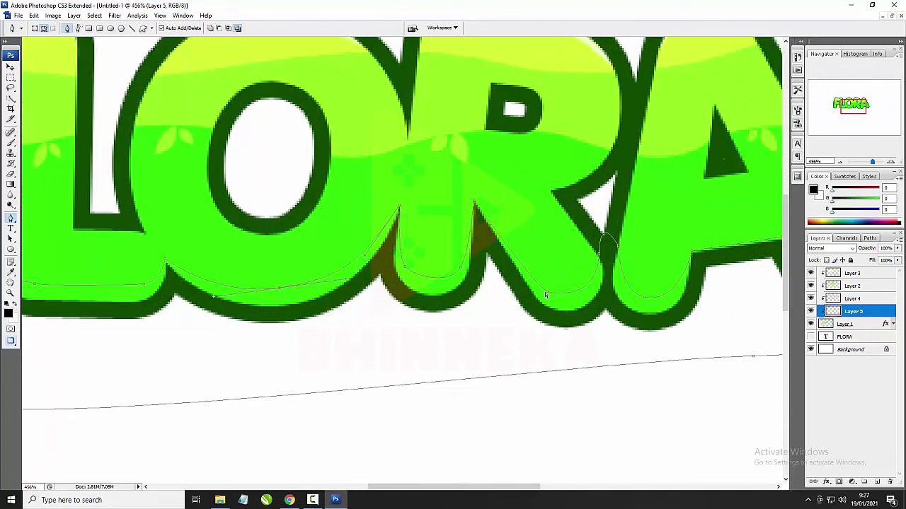
pyautogui.hscroll(1, 566, 291)
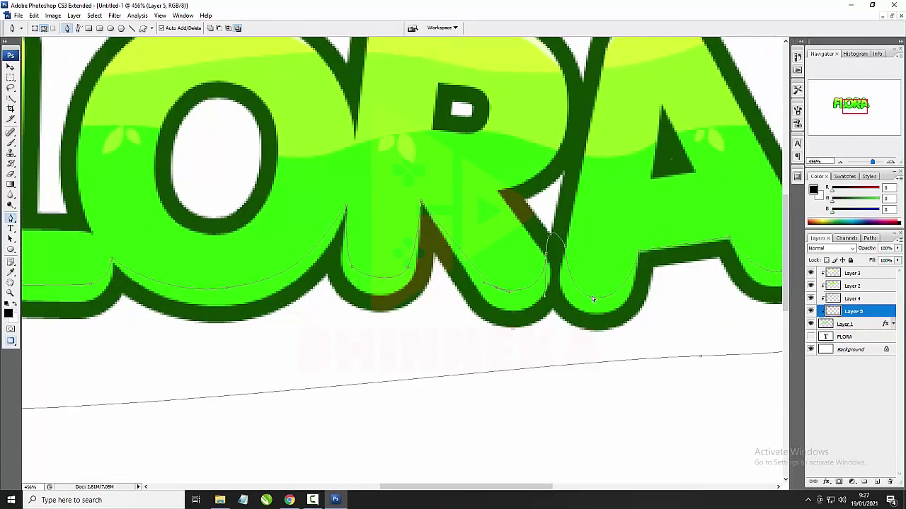
pyautogui.hscroll(2, 636, 294)
pyautogui.moveTo(682, 274); pyautogui.dragTo(680, 270)
# - Fill the adjusted shading path with the same darker green
pyautogui.rightClick(506, 209)
pyautogui.click(539, 259)
pyautogui.press('Return')
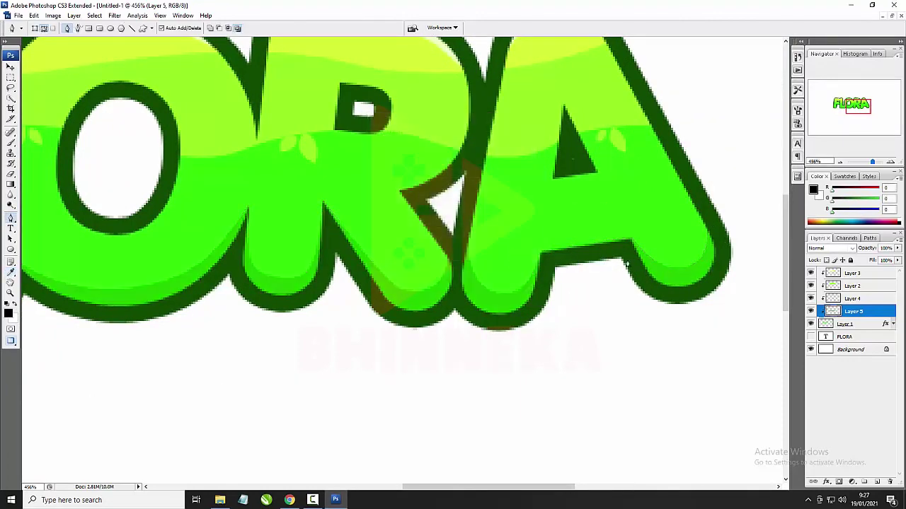
# - Add a new unclipped layer at the top of the layer stack and activate the Ellipse tool in path mode
pyautogui.click(853, 275)
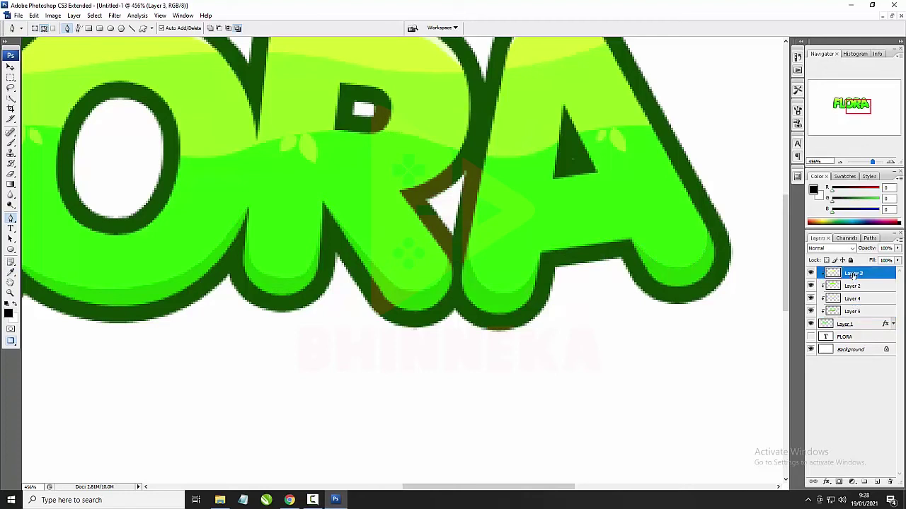
pyautogui.click(876, 482)
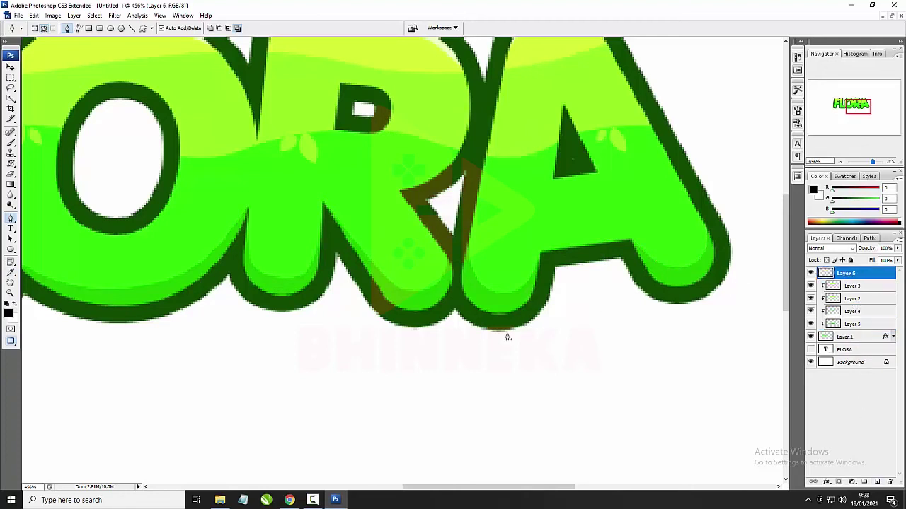
pyautogui.scroll(2, 507, 337)
pyautogui.click(11, 249)
pyautogui.scroll(2, 251, 297)
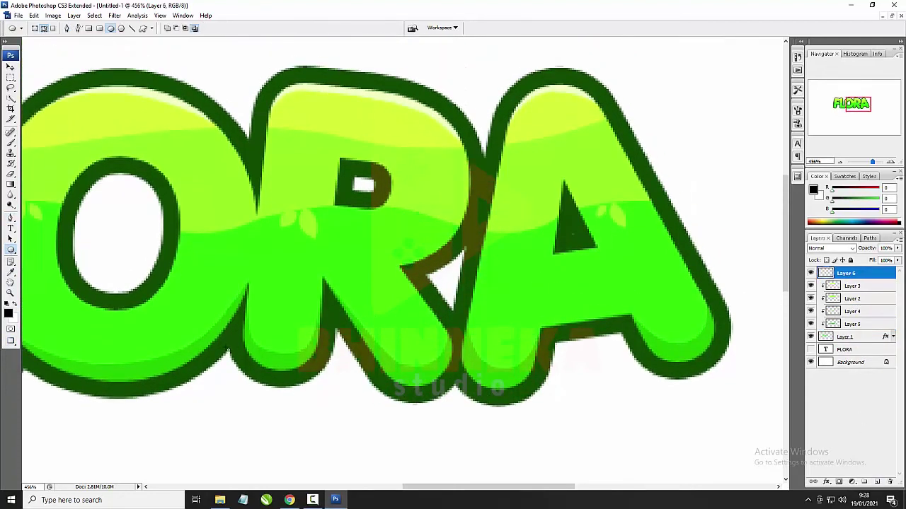
# - Draw a larger and a smaller ellipse path on the edge of the dark shading at the bottom of the O
pyautogui.hscroll(-2, 103, 376)
pyautogui.scroll(4, 101, 377)
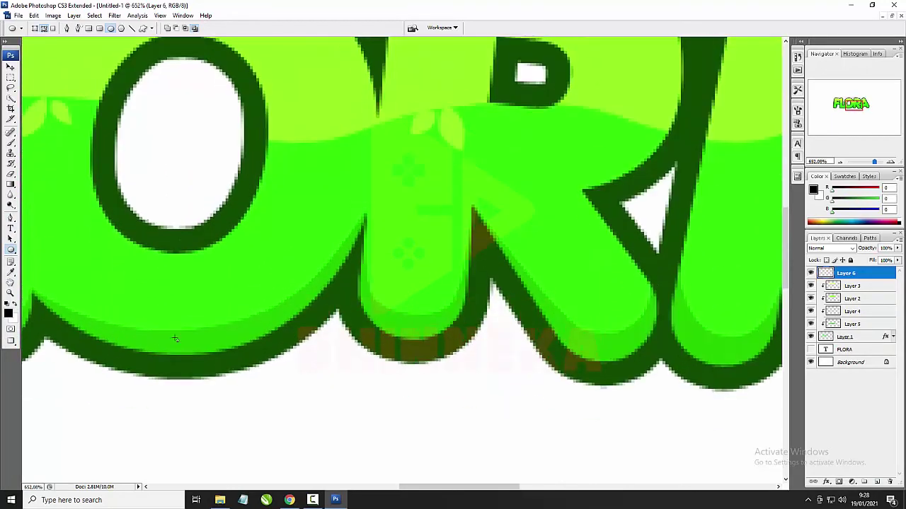
pyautogui.moveTo(177, 315)
pyautogui.mouseDown()
pyautogui.moveTo(202, 333)
pyautogui.moveTo(165, 317)
pyautogui.mouseUp()
pyautogui.keyDown('ctrl'); pyautogui.click(259, 320); pyautogui.keyUp('ctrl')
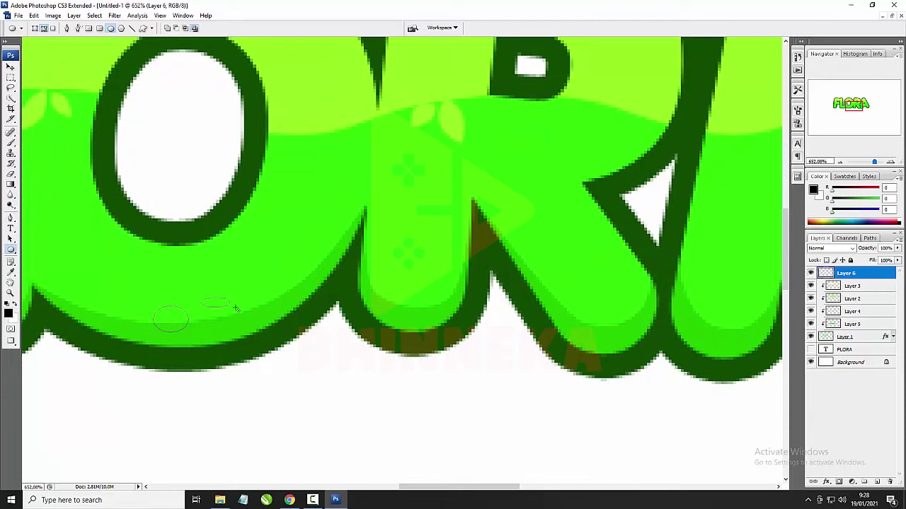
pyautogui.hotkey('ctrl', 'z')
pyautogui.moveTo(223, 308); pyautogui.dragTo(221, 314)
# - Draw small ellipse paths along the shading edges on both legs of the R and the left leg of the A
pyautogui.moveTo(401, 297); pyautogui.dragTo(430, 316)
pyautogui.hscroll(3, 408, 291)
pyautogui.moveTo(501, 309); pyautogui.dragTo(532, 335)
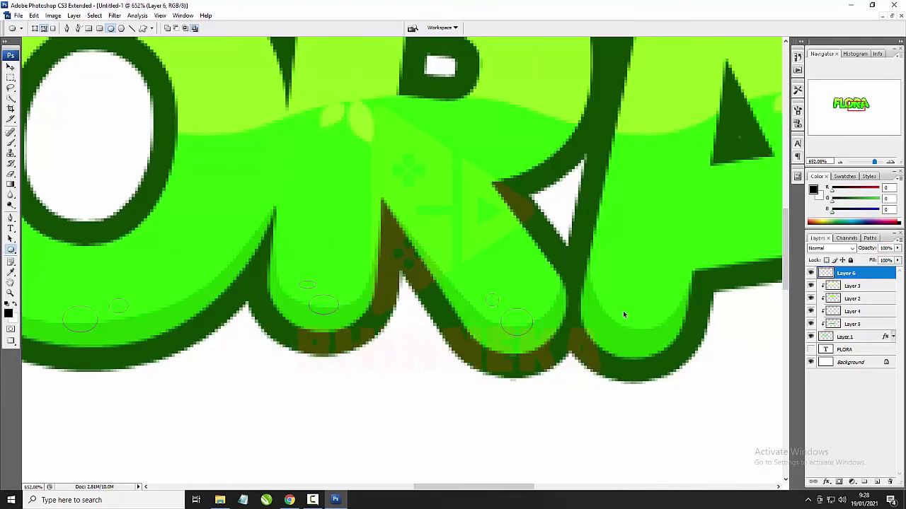
pyautogui.hscroll(1, 622, 310)
pyautogui.moveTo(593, 313); pyautogui.dragTo(623, 335)
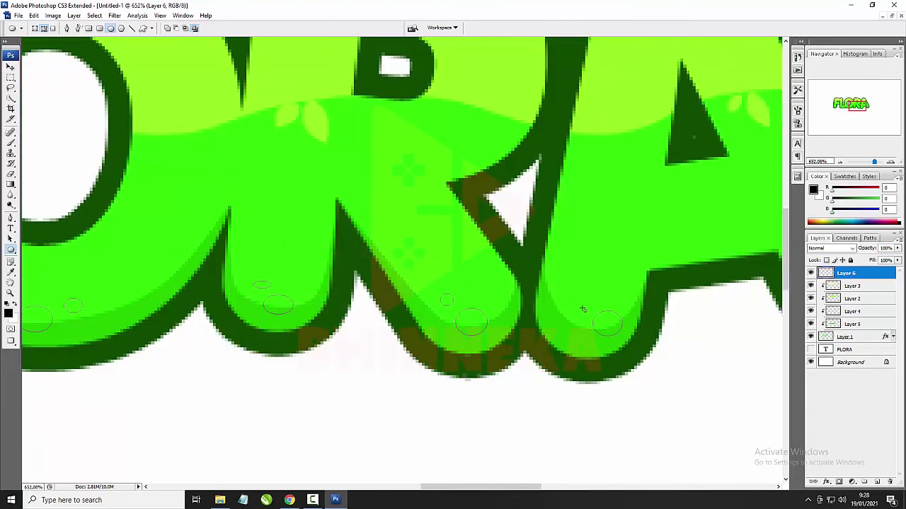
# - Draw small ellipse paths along the shading edges at the bottoms of the L and F
pyautogui.scroll(-8, 523, 305)
pyautogui.scroll(9, 210, 302)
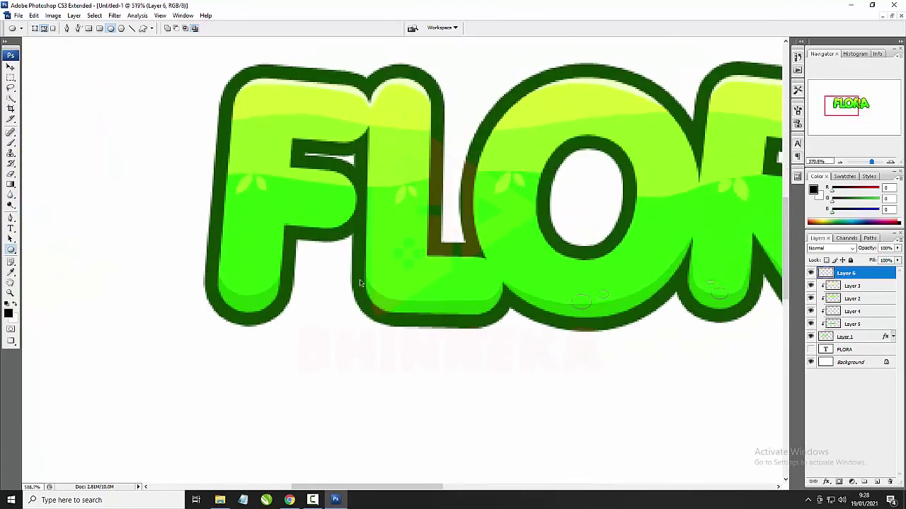
pyautogui.moveTo(436, 308); pyautogui.dragTo(470, 333)
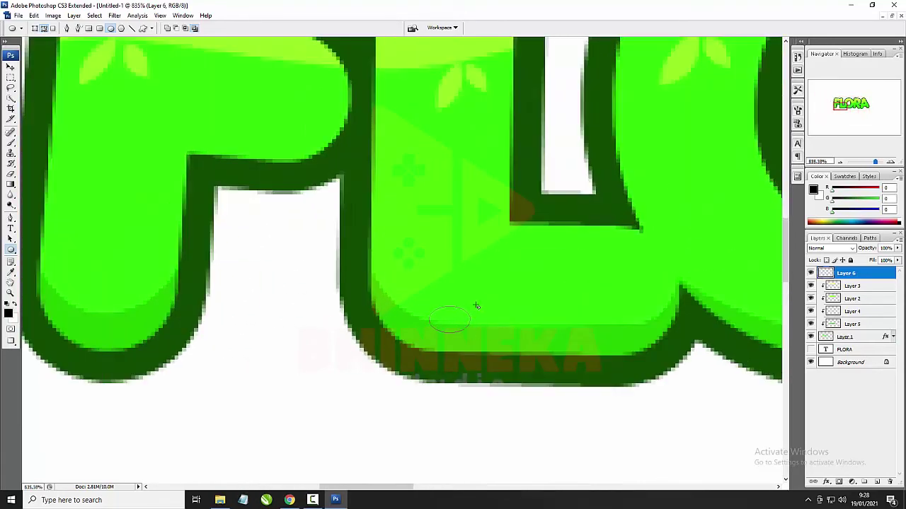
pyautogui.moveTo(95, 294); pyautogui.dragTo(143, 323)
# - Fill the ellipse paths on Layer 6 with the darker shading green
pyautogui.rightClick(335, 242)
pyautogui.click(374, 288)
pyautogui.press('Return')
pyautogui.scroll(-10, 399, 269)
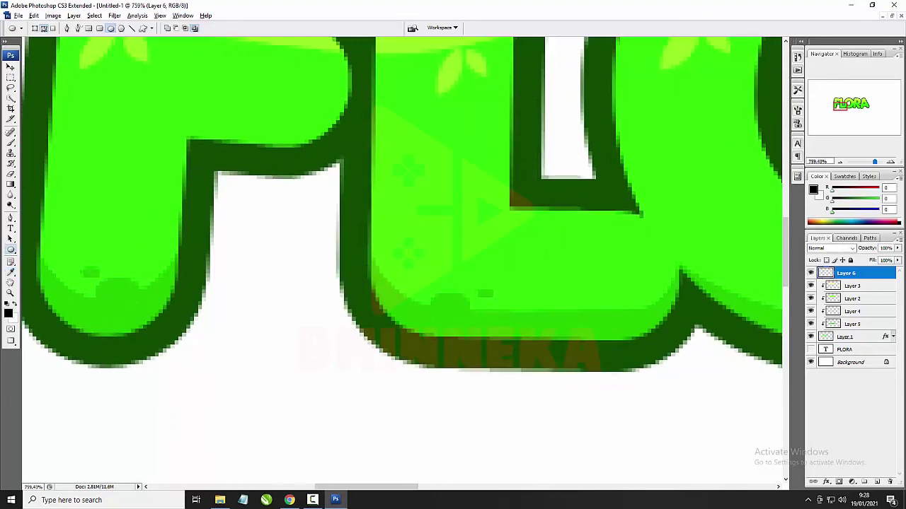
pyautogui.scroll(3, 421, 263)
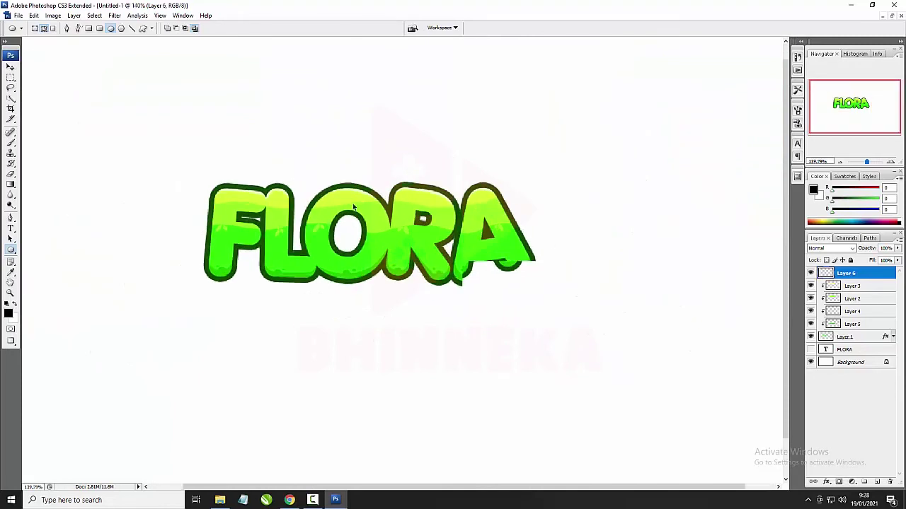
# - Group the artwork layers from Layer 6 down to Layer 1 and duplicate the group
pyautogui.keyDown('shift'); pyautogui.click(856, 340); pyautogui.keyUp('shift')
pyautogui.hotkey('ctrl', 'g')
pyautogui.rightClick(849, 272)
pyautogui.click(849, 292)
pyautogui.press('Return')
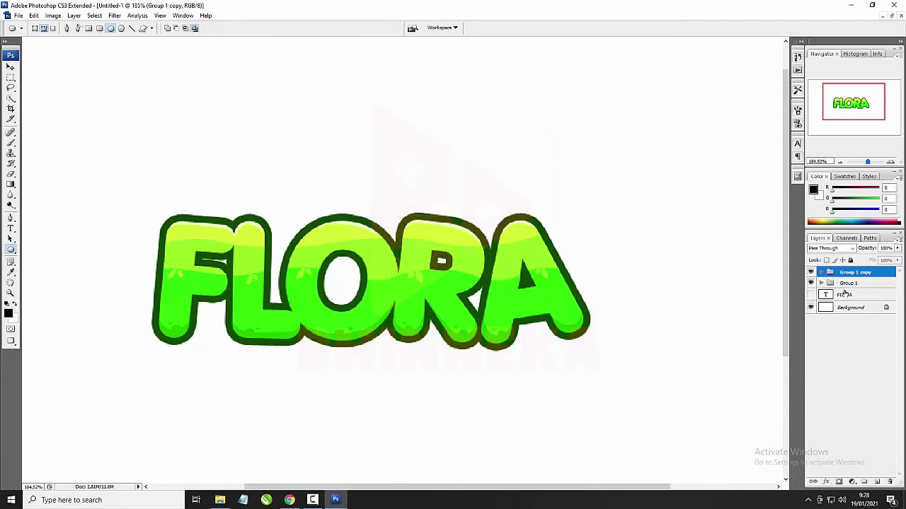
# - Merge the duplicated group into a single layer and hide the original Group 1
pyautogui.rightClick(846, 274)
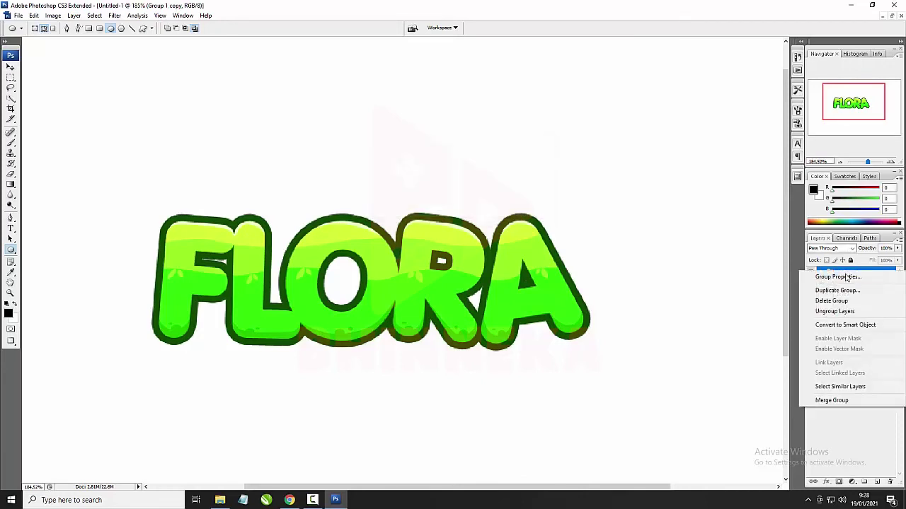
pyautogui.click(829, 402)
pyautogui.click(810, 285)
# - Add a white (#ffffff) outside stroke to the merged Group 1 copy layer
pyautogui.doubleClick(877, 275)
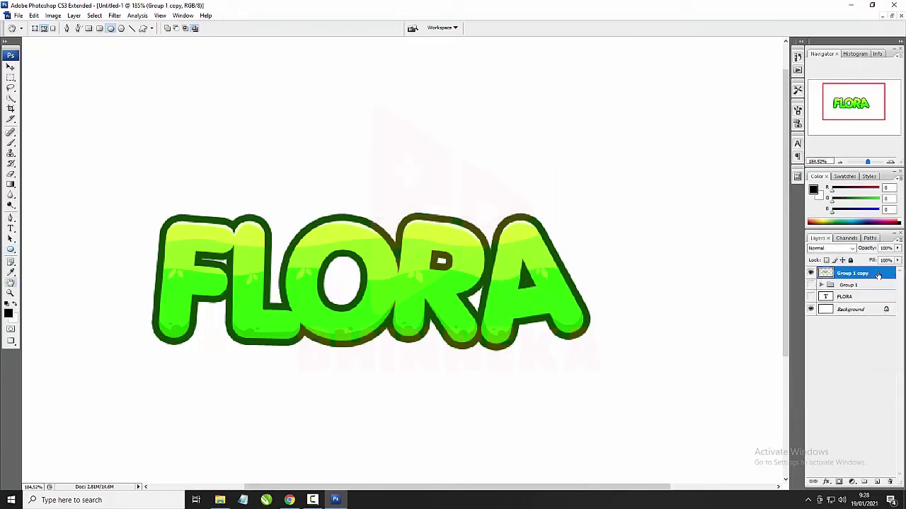
pyautogui.click(508, 231)
pyautogui.click(600, 170)
pyautogui.moveTo(487, 196); pyautogui.dragTo(466, 171)
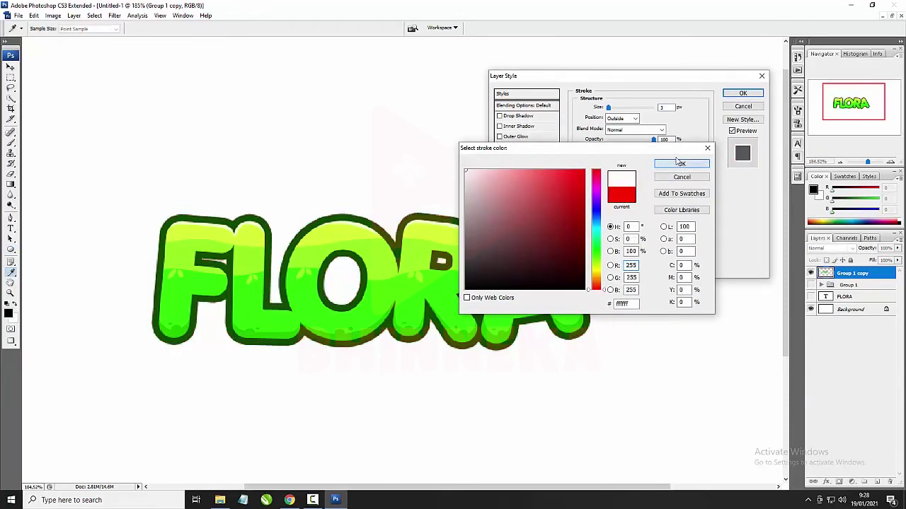
pyautogui.click(682, 164)
pyautogui.click(743, 93)
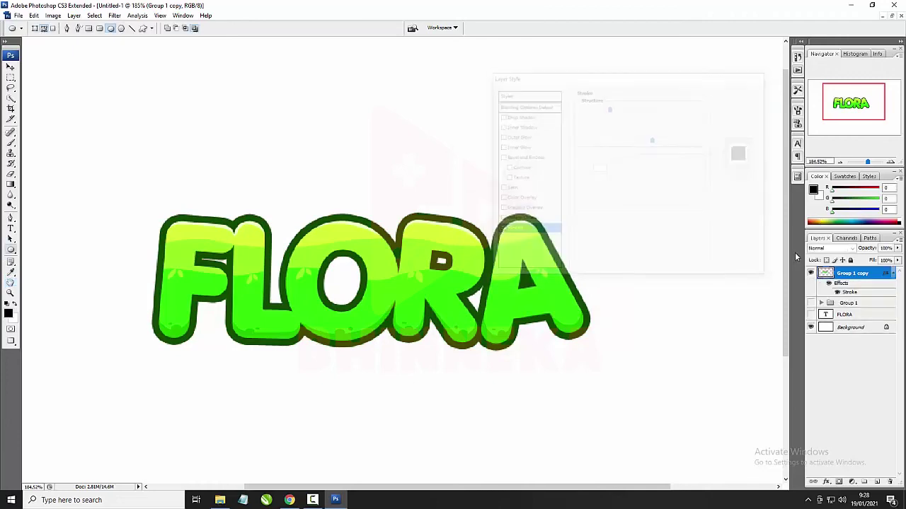
# - Hide the Background layer so that the lettering sits on transparency
pyautogui.click(811, 327)
pyautogui.press('u')
pyautogui.rightClick(500, 186)
pyautogui.click(461, 240)
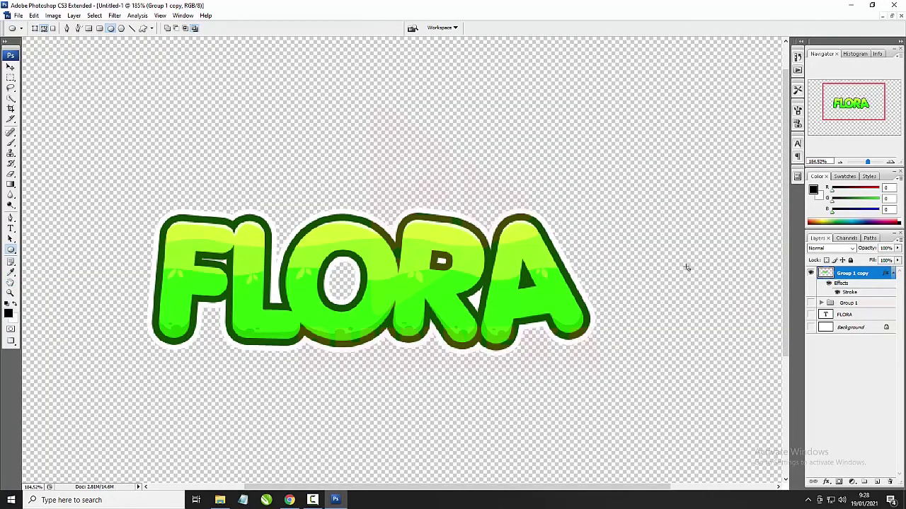
# - Add a drop shadow to the Group 1 copy layer with Normal blend mode and black (#000000) as its color
pyautogui.doubleClick(881, 275)
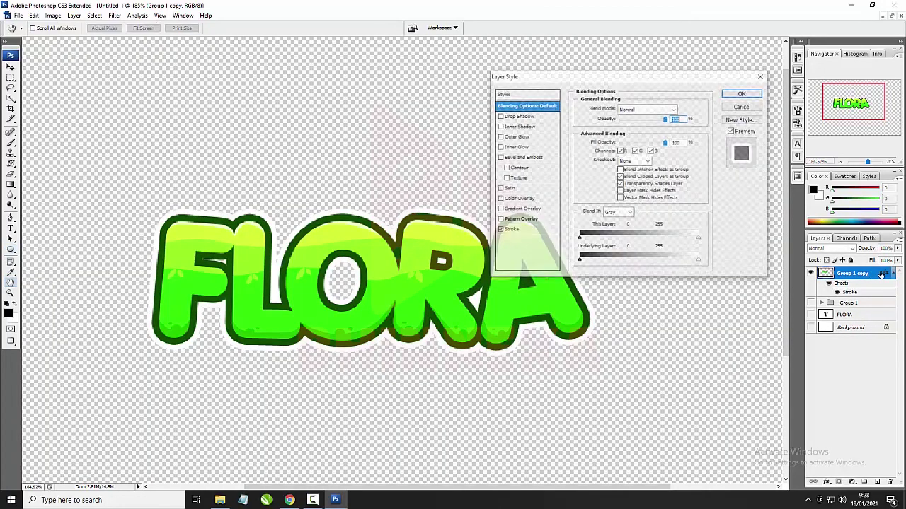
pyautogui.click(522, 116)
pyautogui.click(634, 109)
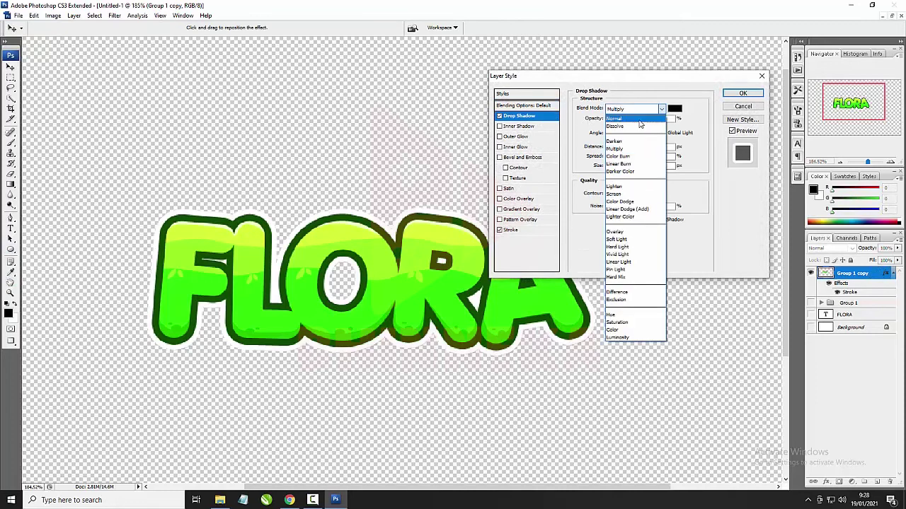
pyautogui.click(637, 108)
pyautogui.click(674, 109)
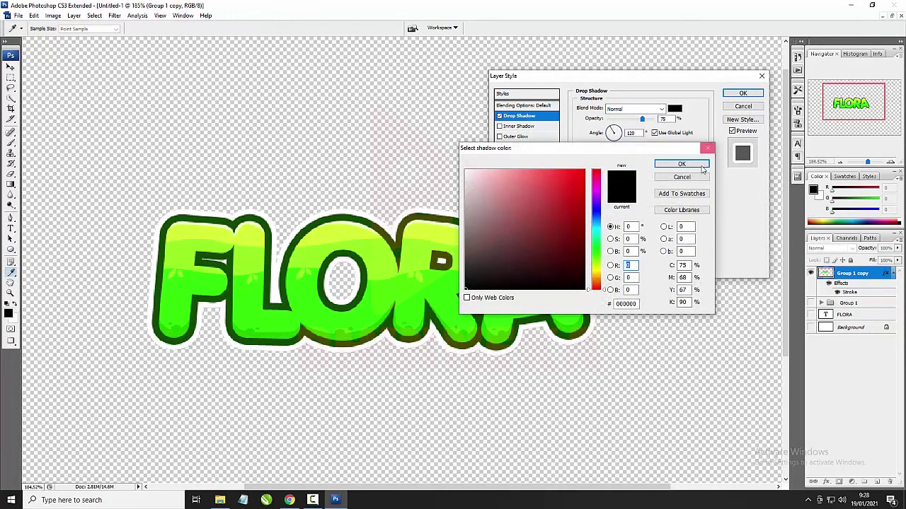
pyautogui.click(682, 163)
# - Set the drop shadow's opacity to 100%, angle to 90°, spread to 100% and size to 6 px
pyautogui.moveTo(646, 121); pyautogui.dragTo(653, 119)
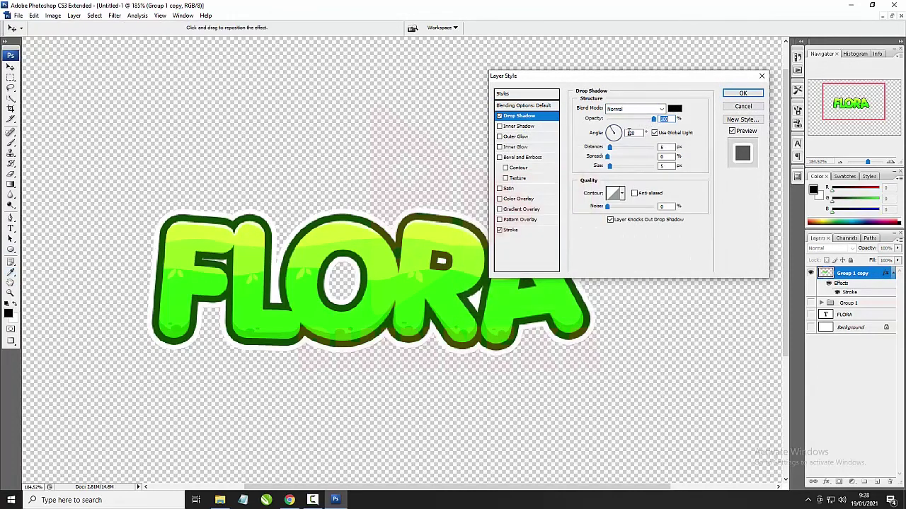
pyautogui.click(628, 132)
pyautogui.write('90')
pyautogui.moveTo(608, 157); pyautogui.dragTo(703, 159)
pyautogui.click(661, 166)
pyautogui.write('6')
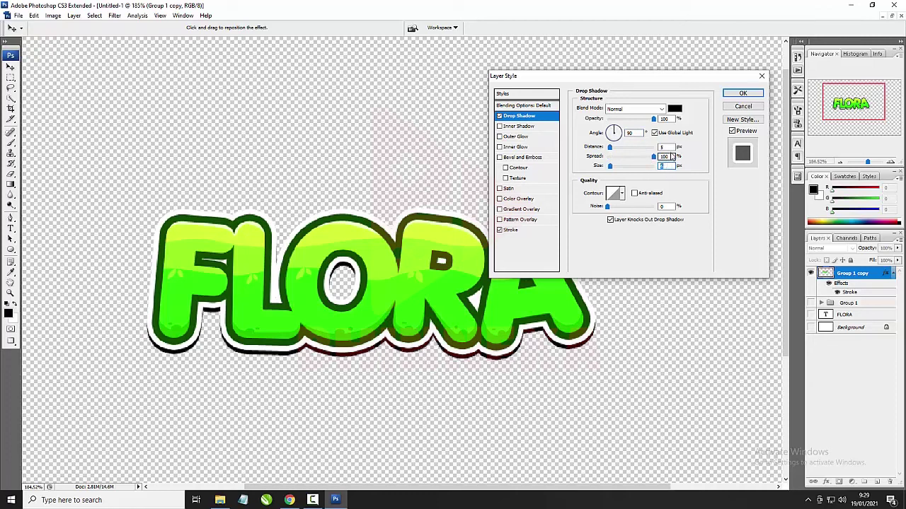
# - Change the drop shadow's distance to 4 px and its size to 7 px
pyautogui.click(664, 146)
pyautogui.press('Down')
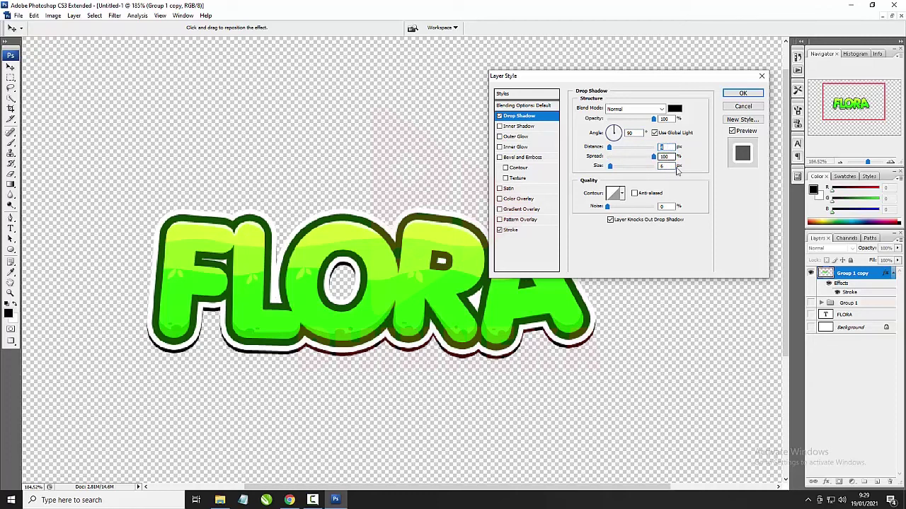
pyautogui.moveTo(671, 166); pyautogui.dragTo(638, 171)
pyautogui.press('Up')
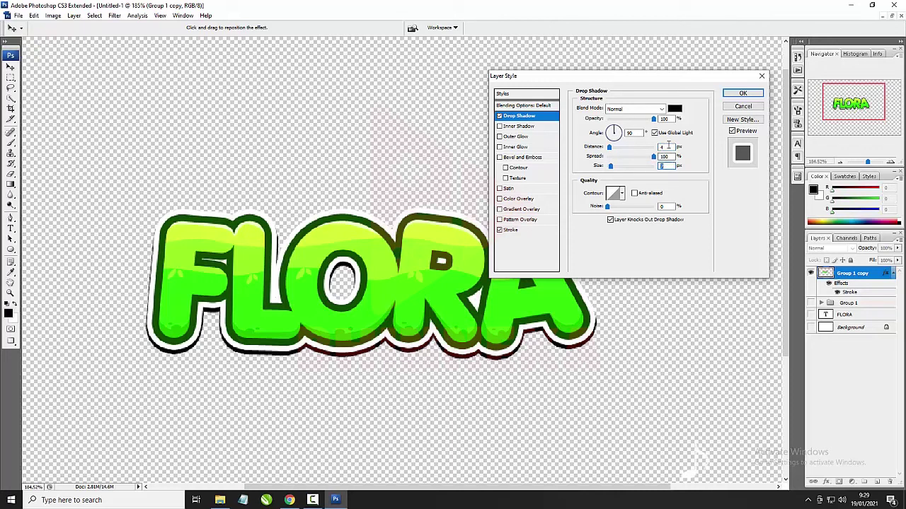
# - Lower the drop shadow's opacity to a soft semi-transparent grey and apply the layer style
pyautogui.moveTo(654, 119); pyautogui.dragTo(634, 119)
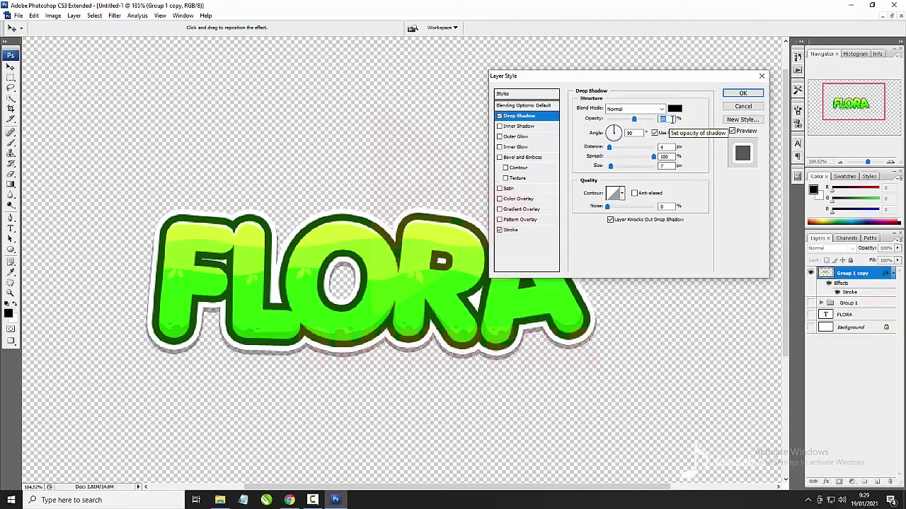
pyautogui.press('Down')
pyautogui.press('Down')
pyautogui.press('Down')
pyautogui.press('Down')
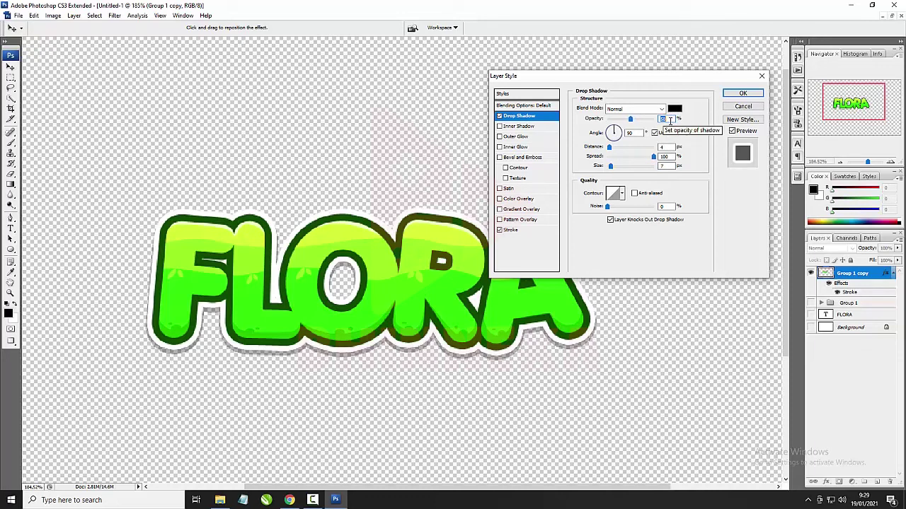
pyautogui.click(742, 93)
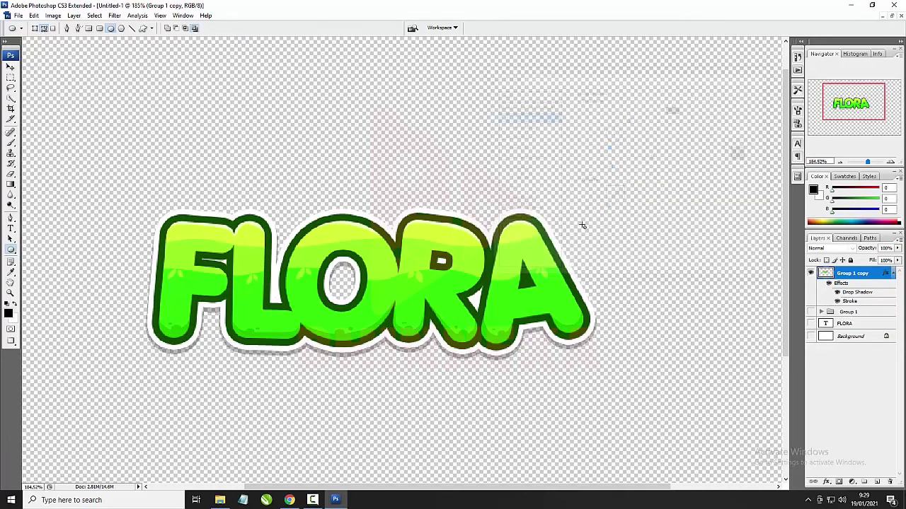
# - Examine the FLORA lettering with its white stroke and drop shadow, close up and on the whole canvas
pyautogui.scroll(-1, 484, 280)
pyautogui.scroll(-3, 300, 269)
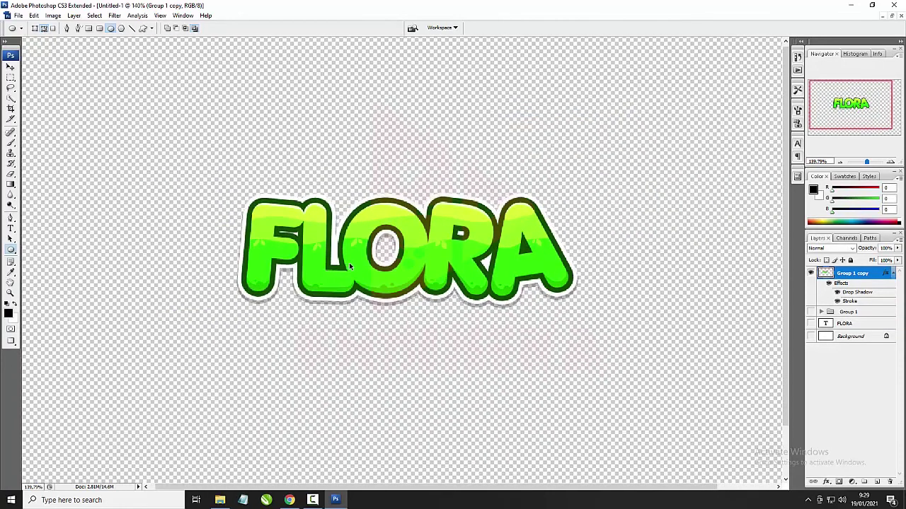
pyautogui.scroll(2, 349, 265)
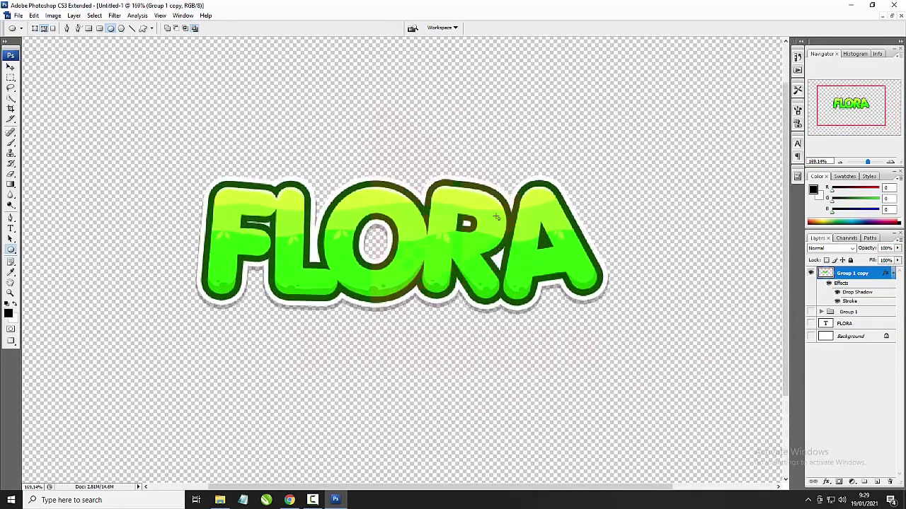
pyautogui.click(312, 500)
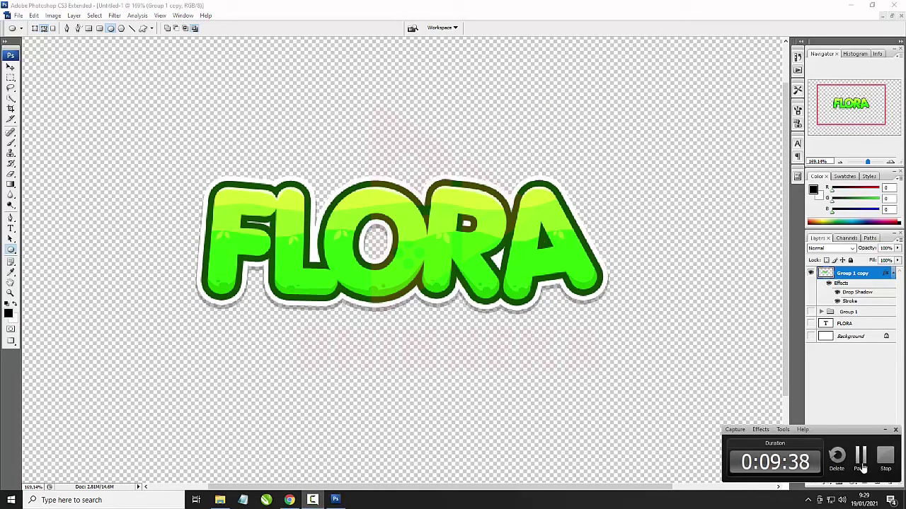
pyautogui.hscroll(2, 410, 251)
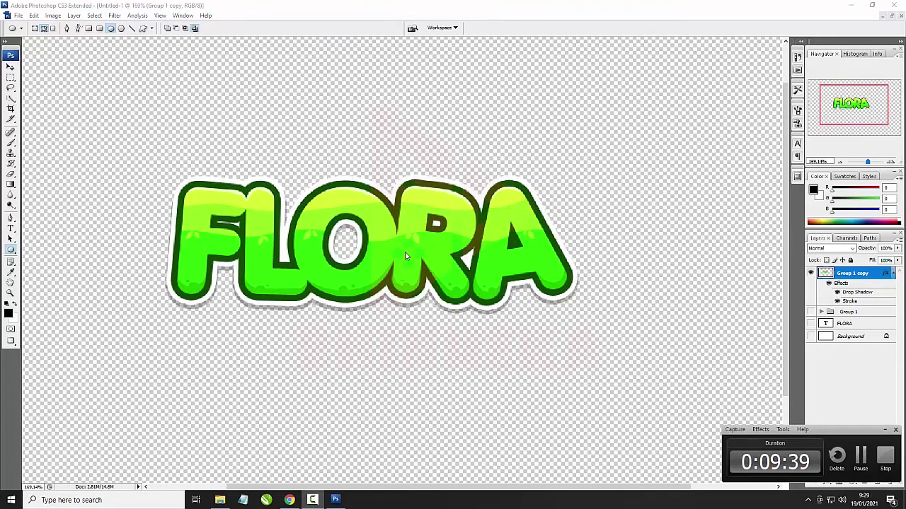
pyautogui.scroll(-4, 354, 247)
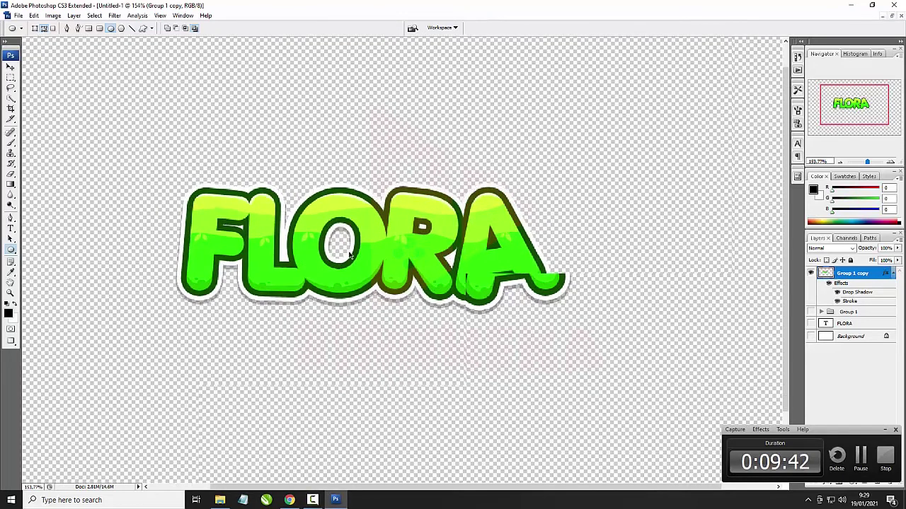
pyautogui.scroll(-1, 358, 244)
pyautogui.scroll(-1, 390, 249)
pyautogui.scroll(1, 353, 235)
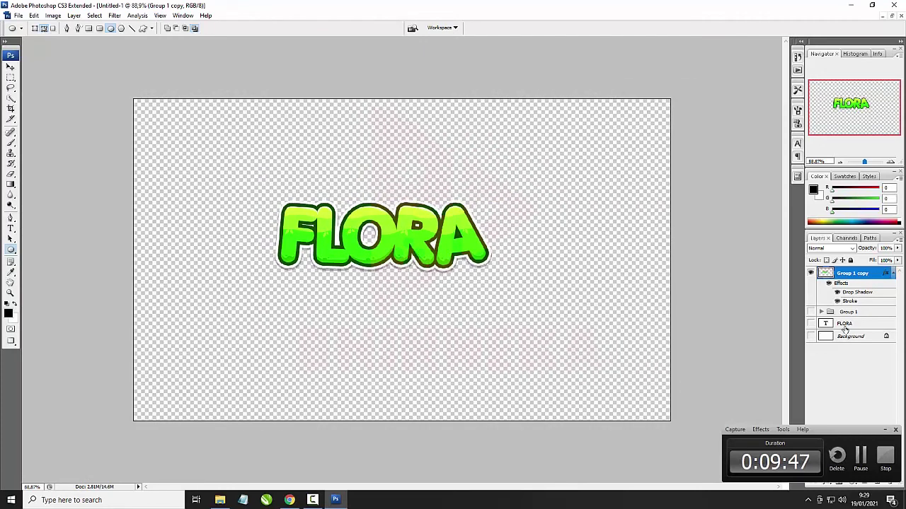
# - Add a new empty layer directly above the Background layer
pyautogui.click(848, 336)
pyautogui.click(884, 431)
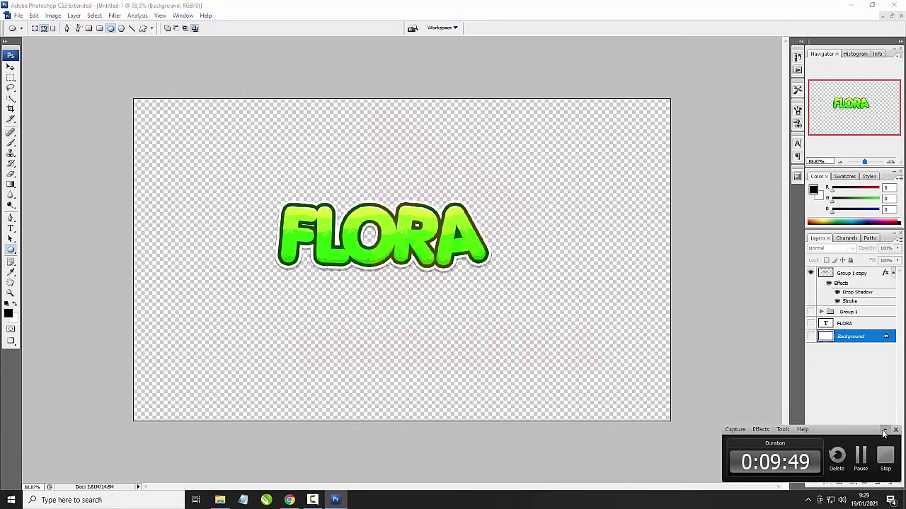
pyautogui.click(876, 481)
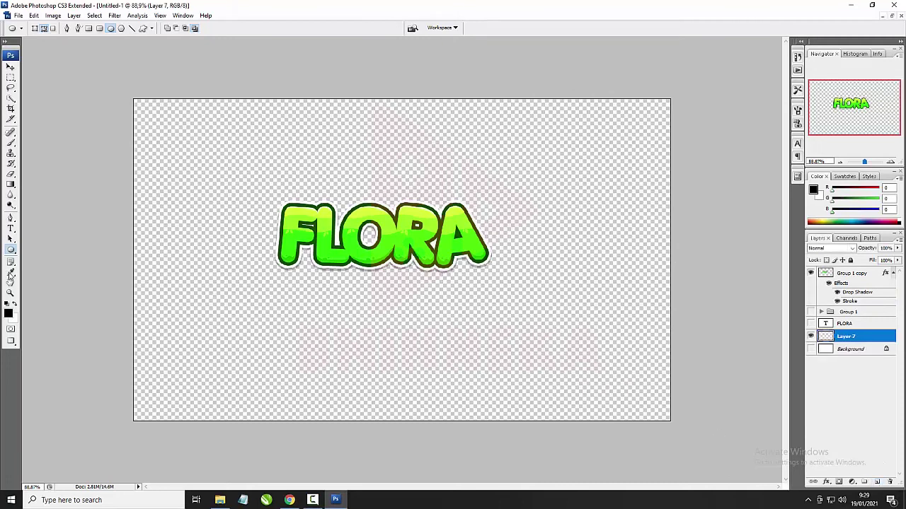
pyautogui.click(11, 249)
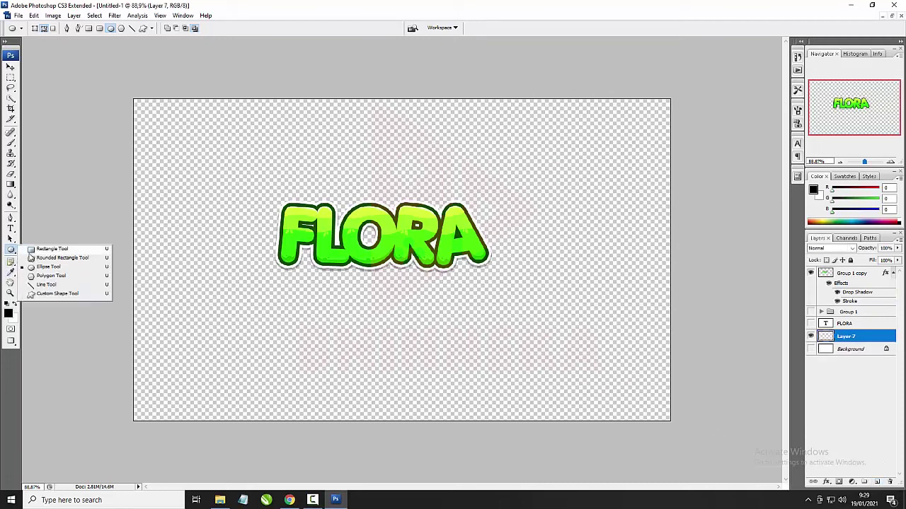
pyautogui.click(495, 380)
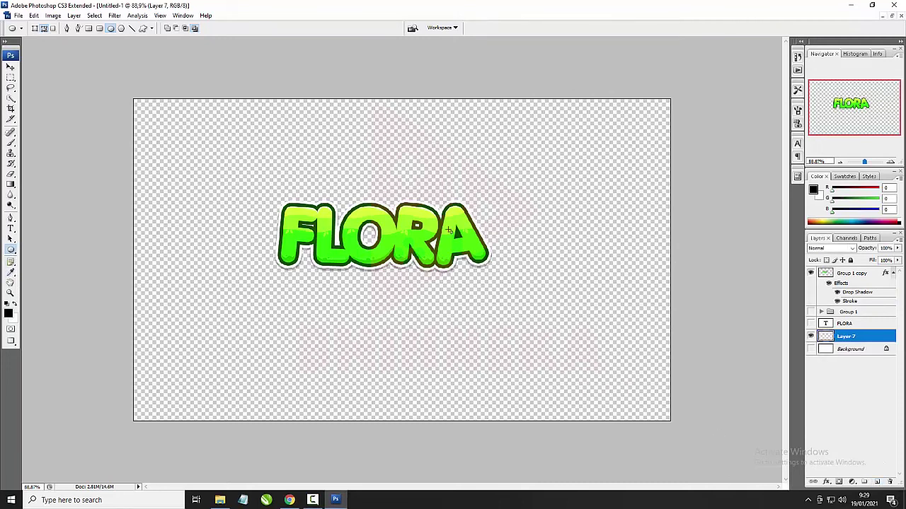
pyautogui.scroll(6, 461, 190)
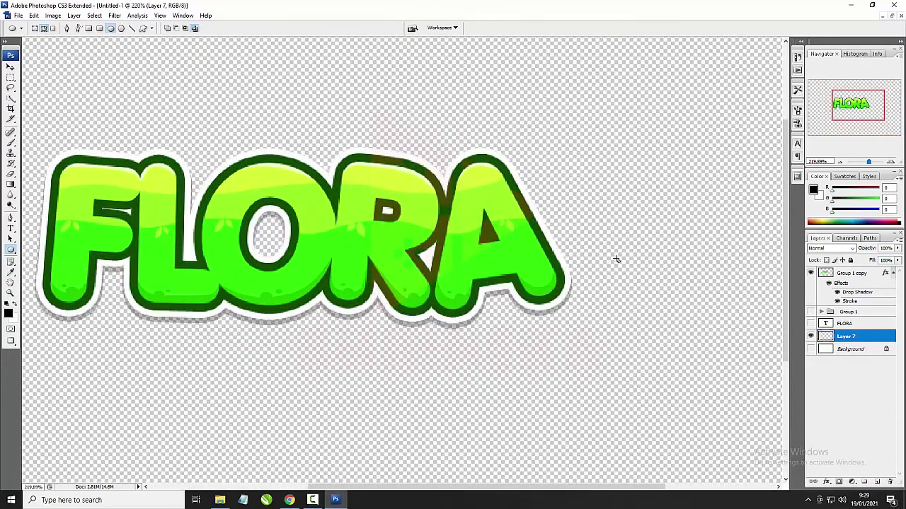
# - Undo the new empty layer, the drop shadow and the white stroke on the Group 1 copy layer
pyautogui.click(894, 274)
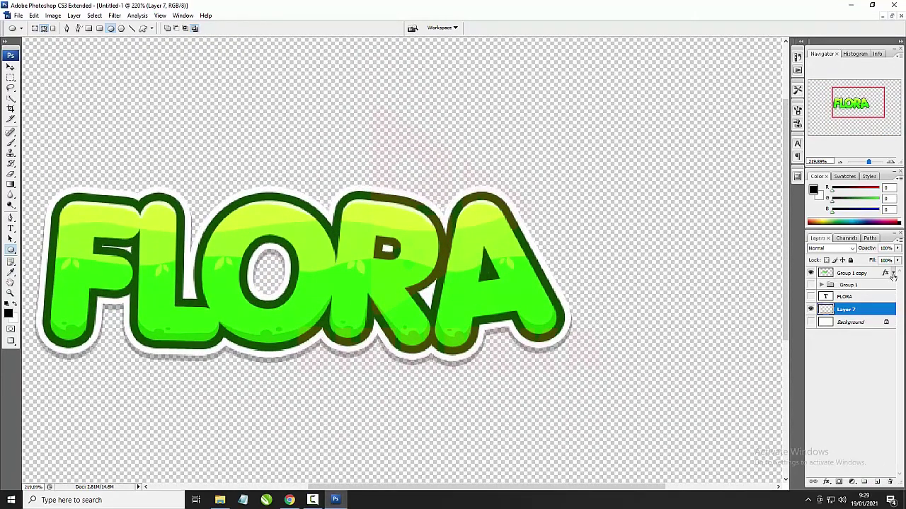
pyautogui.hotkey('ctrl', 'alt', 'z')
pyautogui.hotkey('ctrl', 'alt', 'z')
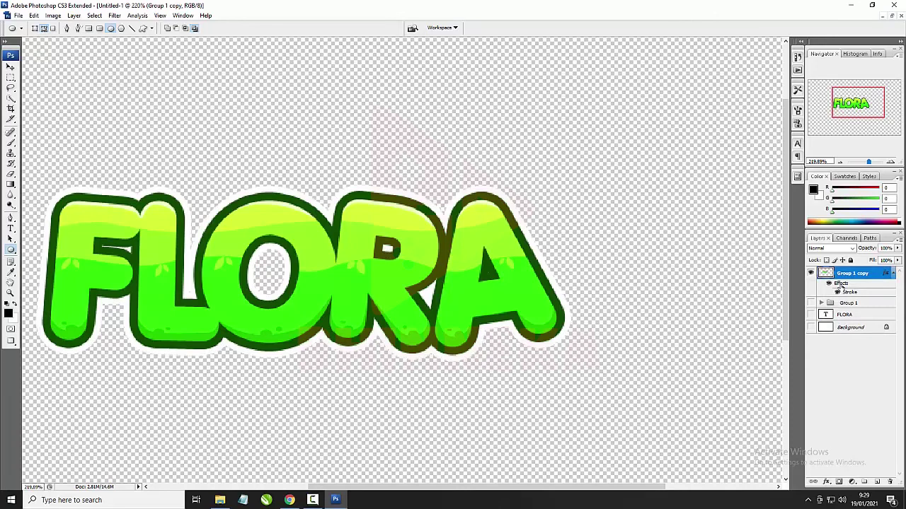
pyautogui.hotkey('ctrl', 'alt', 'z')
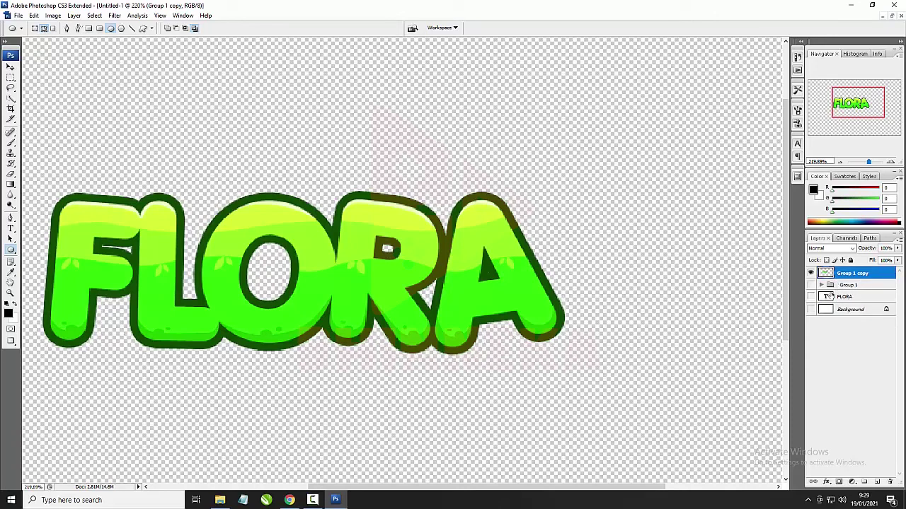
# - Draw two leaf-shaped paths with the Pen tool sprouting from the upper edge of the letter A
pyautogui.click(10, 218)
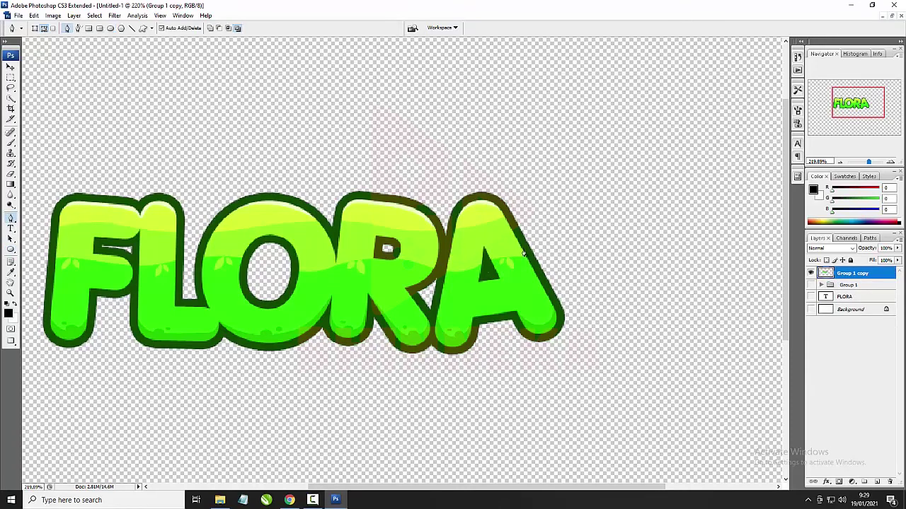
pyautogui.scroll(3, 510, 221)
pyautogui.scroll(1, 538, 237)
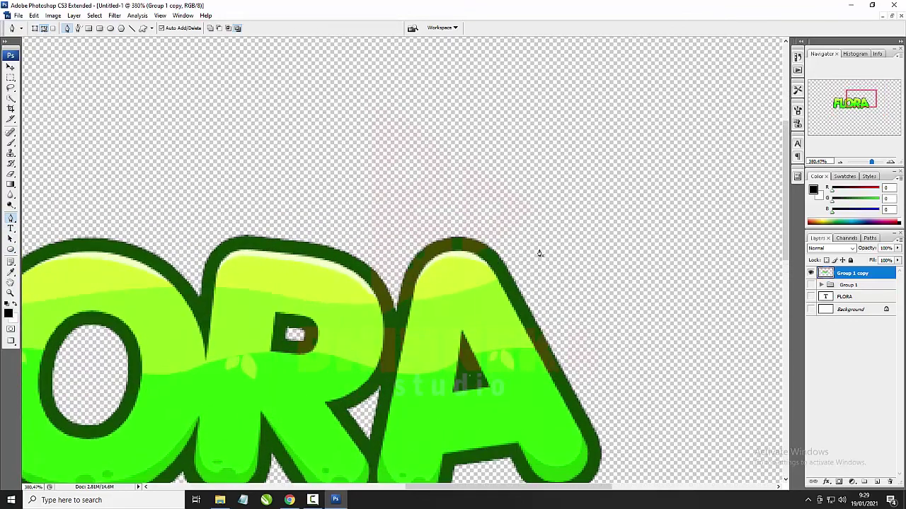
pyautogui.scroll(1, 540, 253)
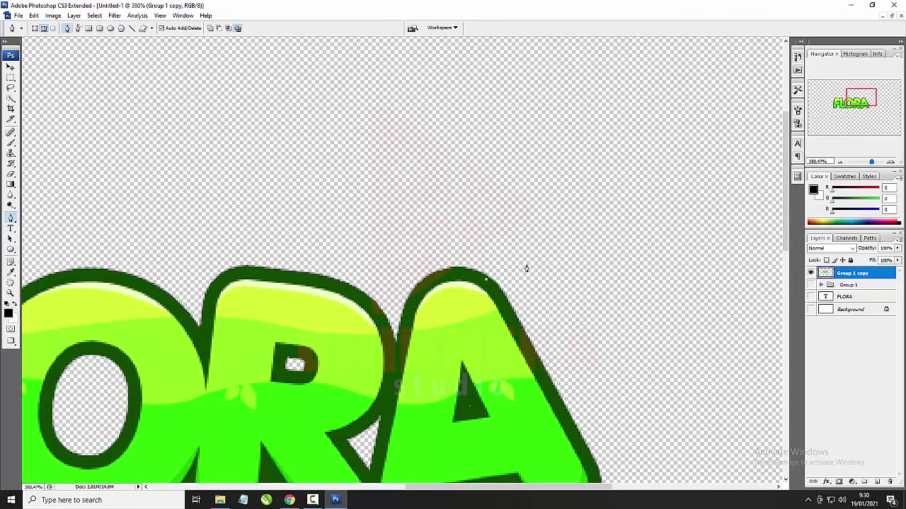
pyautogui.moveTo(545, 277); pyautogui.dragTo(585, 309)
pyautogui.click(486, 281)
pyautogui.moveTo(477, 252); pyautogui.dragTo(463, 246)
pyautogui.moveTo(499, 287); pyautogui.dragTo(505, 292)
pyautogui.scroll(-4, 493, 279)
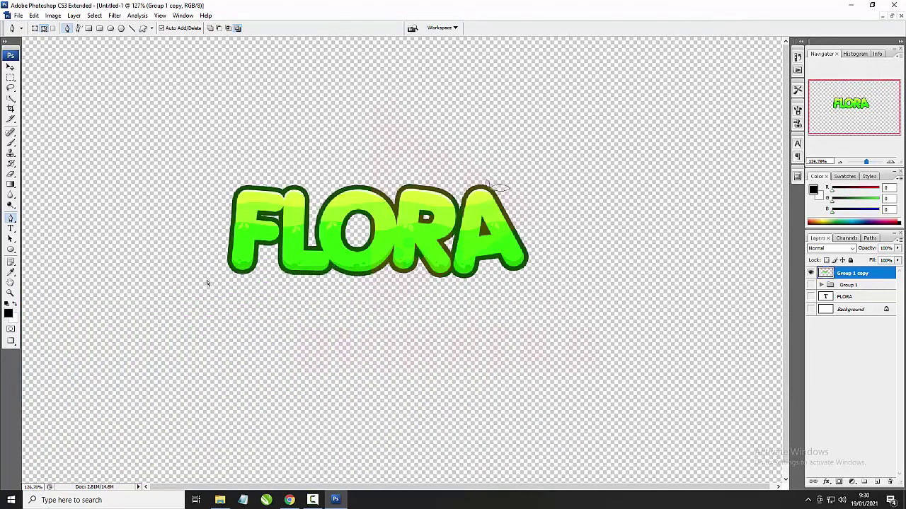
# - Draw two leaf-shaped paths with the Pen tool sprouting from the upper-left corner of the letter F
pyautogui.scroll(2, 218, 232)
pyautogui.scroll(3, 217, 233)
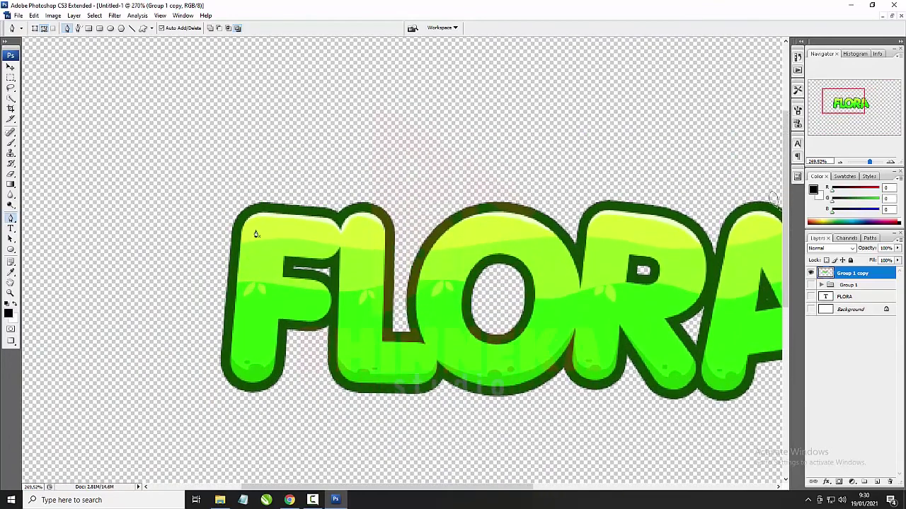
pyautogui.scroll(2, 226, 233)
pyautogui.moveTo(224, 236); pyautogui.dragTo(192, 242)
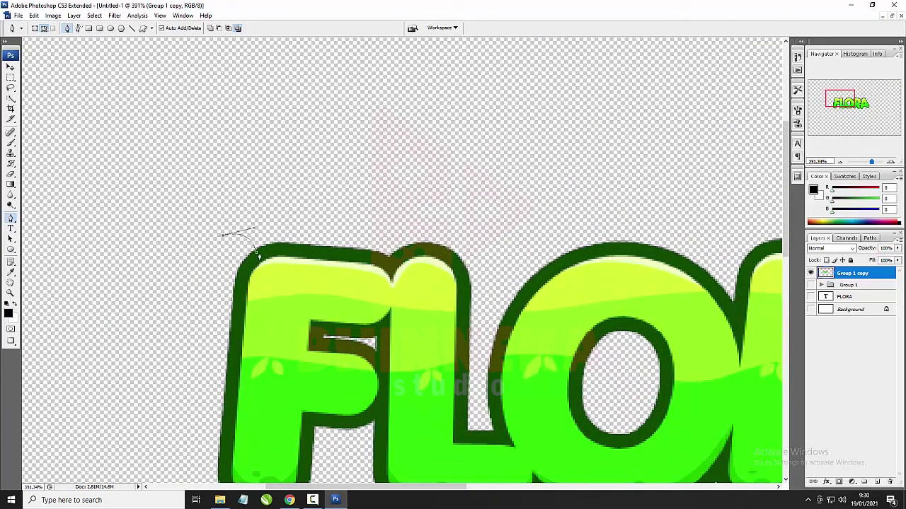
pyautogui.moveTo(257, 252); pyautogui.dragTo(290, 249)
pyautogui.moveTo(262, 209)
pyautogui.mouseDown()
pyautogui.moveTo(313, 203)
pyautogui.moveTo(279, 210)
pyautogui.mouseUp()
pyautogui.moveTo(257, 253); pyautogui.dragTo(220, 252)
# - Fill the leaf paths on F and A with the lettering outline's dark green and clear the paths
pyautogui.scroll(-7, 325, 244)
pyautogui.scroll(3, 466, 227)
pyautogui.rightClick(484, 210)
pyautogui.click(520, 259)
pyautogui.click(453, 142)
pyautogui.press('Return')
pyautogui.press('Return')
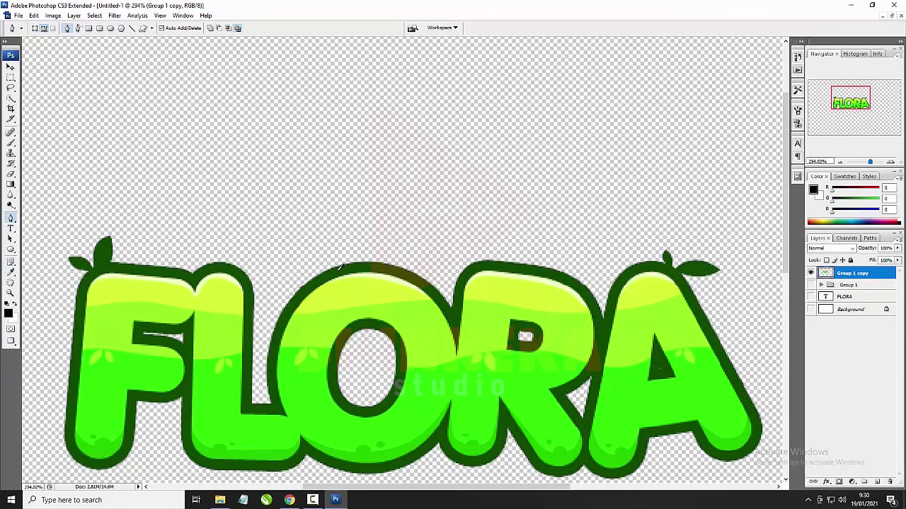
# - Add an outside stroke to the Group 1 copy layer and colour it white
pyautogui.scroll(-3, 453, 230)
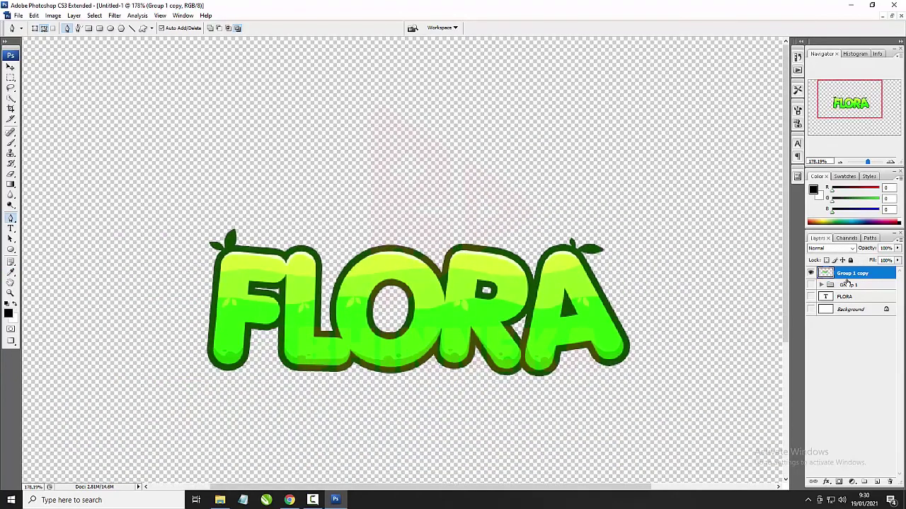
pyautogui.doubleClick(880, 273)
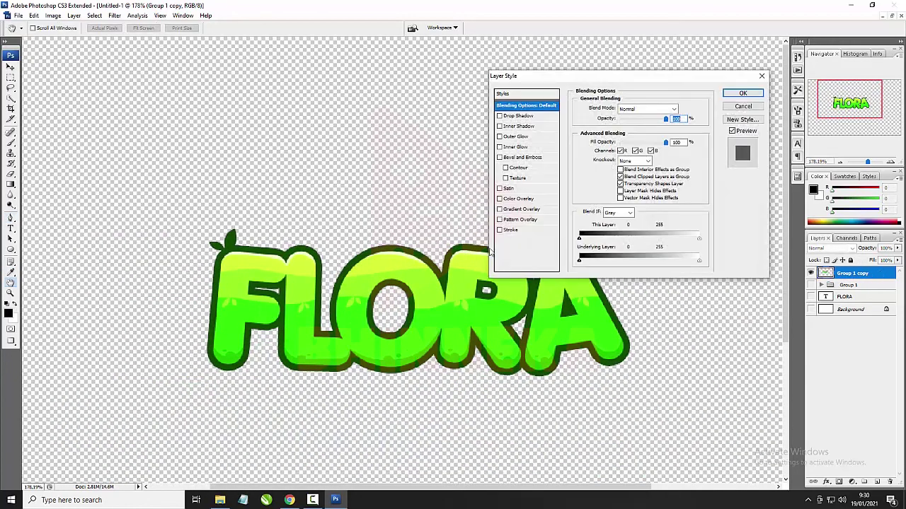
pyautogui.click(522, 231)
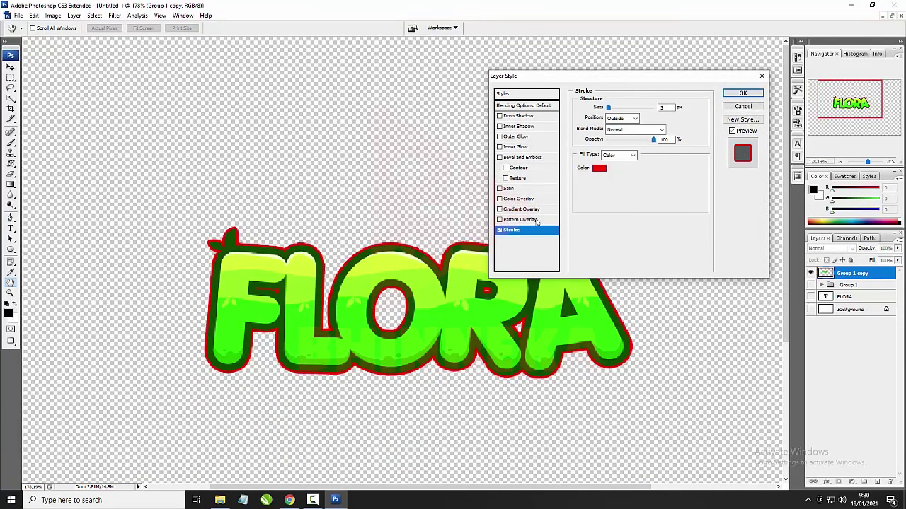
pyautogui.click(596, 168)
pyautogui.click(466, 170)
pyautogui.click(681, 164)
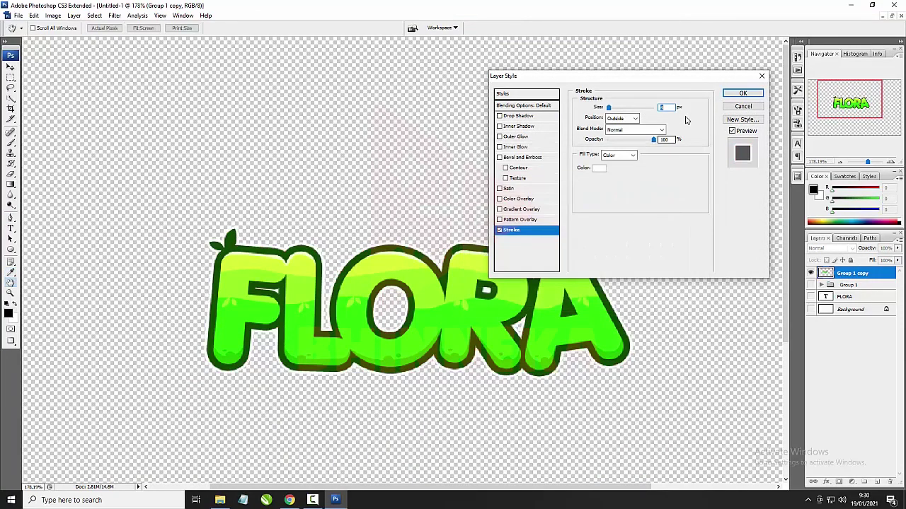
# - Add a black drop shadow in Normal blend mode with a 90° angle and 100% spread
pyautogui.click(522, 116)
pyautogui.click(634, 109)
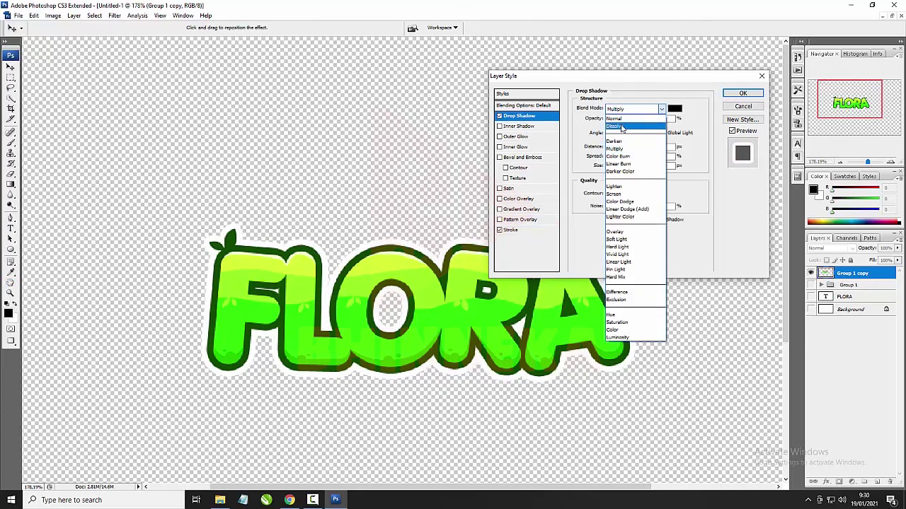
pyautogui.click(614, 119)
pyautogui.click(673, 110)
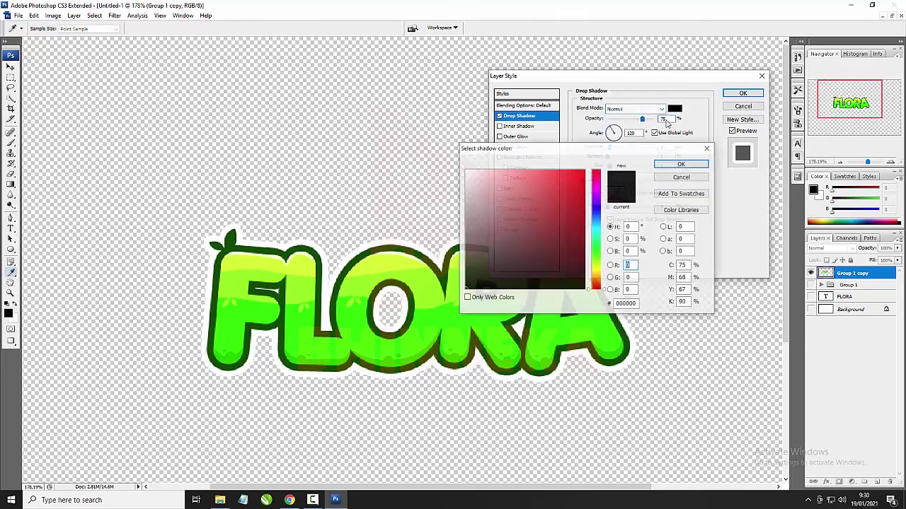
pyautogui.click(679, 164)
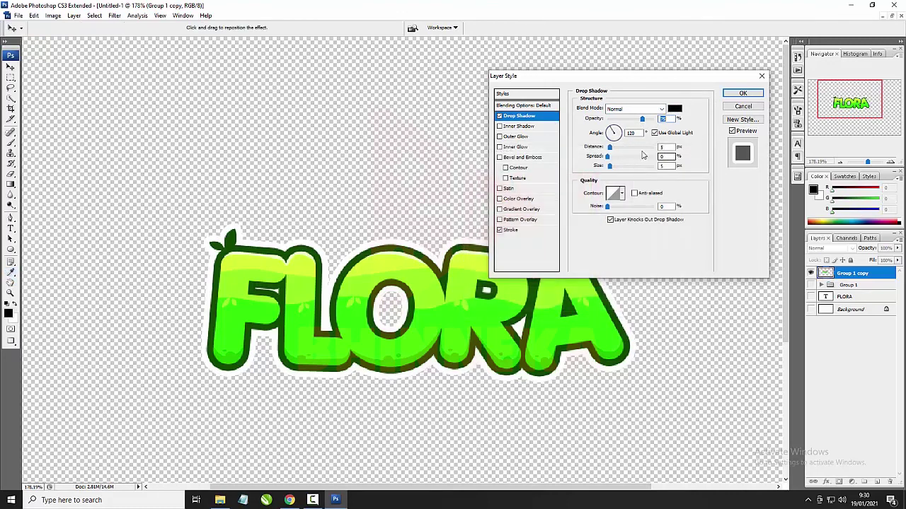
pyautogui.doubleClick(637, 132)
pyautogui.moveTo(608, 157); pyautogui.dragTo(653, 157)
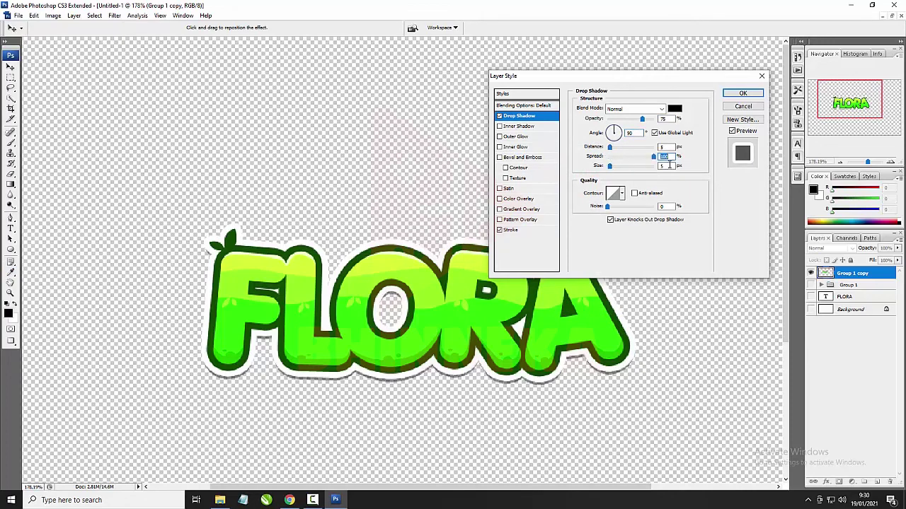
# - Set the drop shadow's distance to 6 px and its size to 5 px
pyautogui.doubleClick(660, 145)
pyautogui.scroll(3, 660, 145)
pyautogui.scroll(-2, 659, 144)
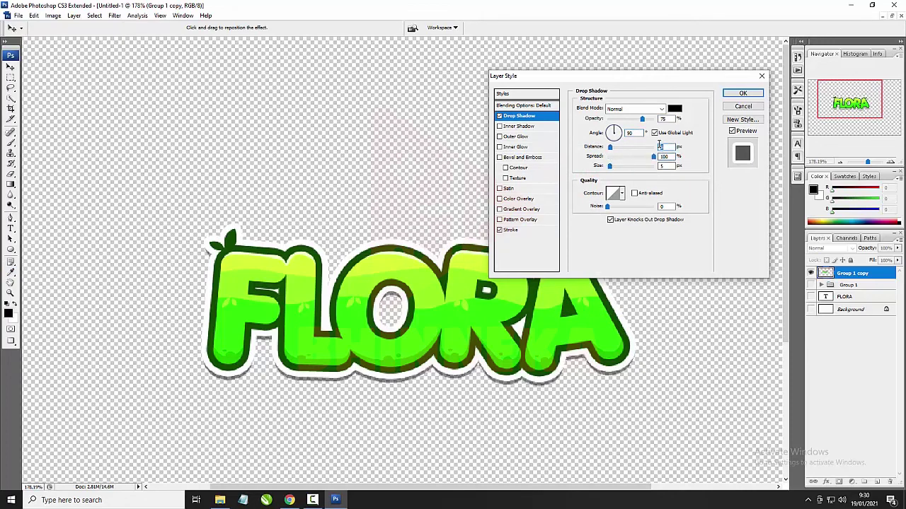
pyautogui.moveTo(667, 165); pyautogui.dragTo(640, 167)
pyautogui.scroll(2, 657, 171)
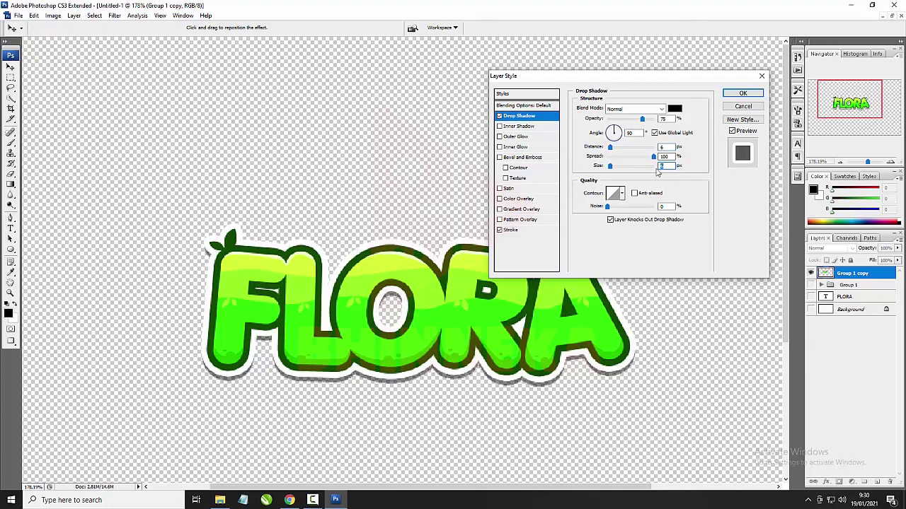
# - Lower the drop shadow's opacity to a lighter semi-transparent grey
pyautogui.doubleClick(663, 118)
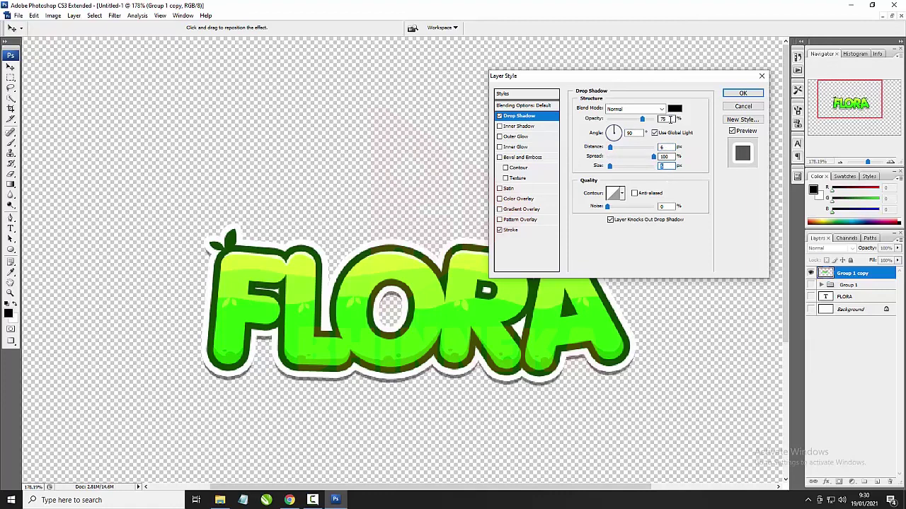
pyautogui.press('Down')
pyautogui.press('Down')
pyautogui.press('Down')
pyautogui.press('Down')
pyautogui.press('Down')
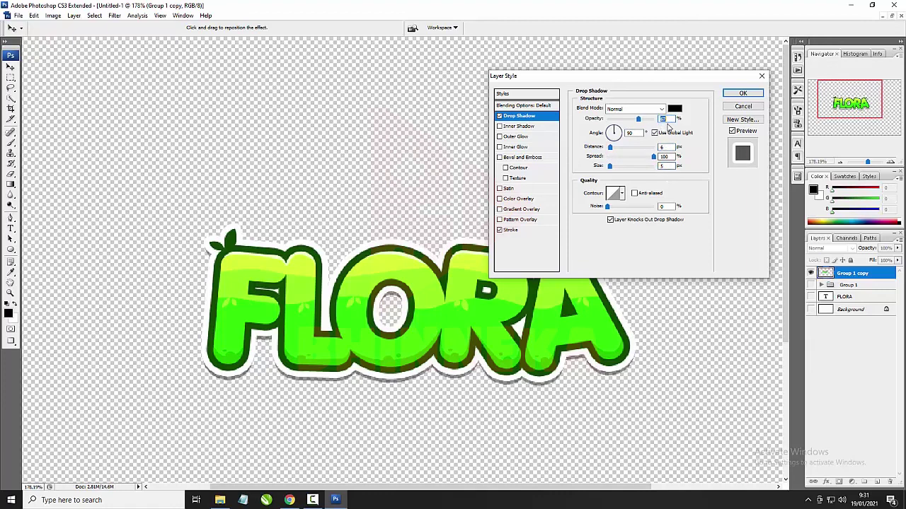
pyautogui.press('Down')
pyautogui.press('Down')
pyautogui.press('Down')
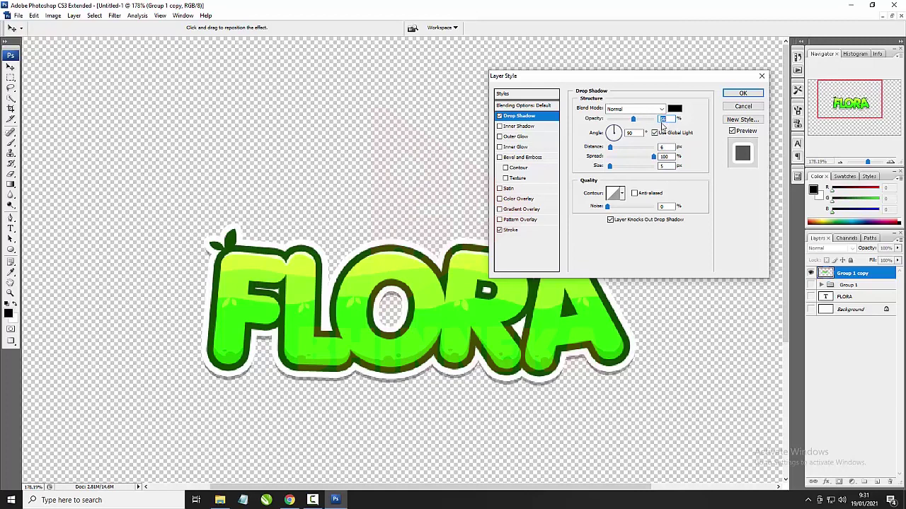
pyautogui.press('Down')
pyautogui.press('Down')
# - Increase the drop shadow's size slightly and apply the layer style
pyautogui.moveTo(665, 166); pyautogui.dragTo(653, 170)
pyautogui.press('Up')
pyautogui.click(743, 92)
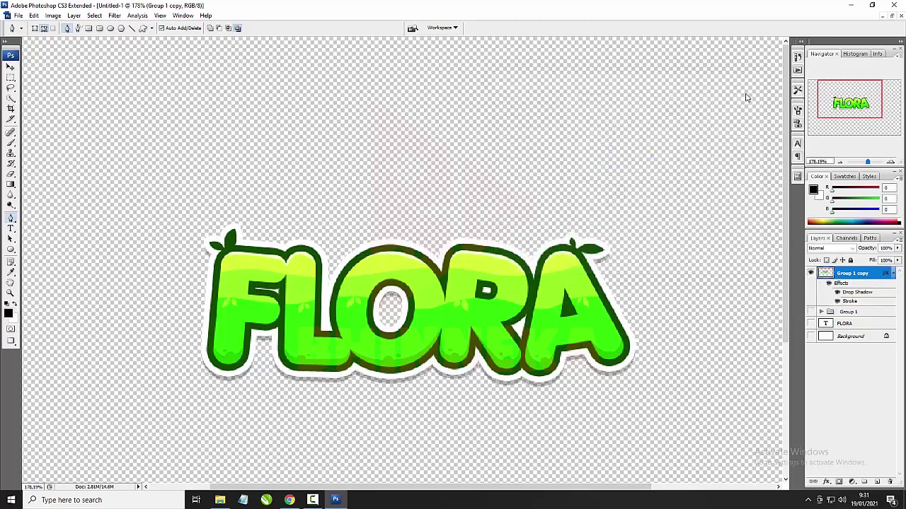